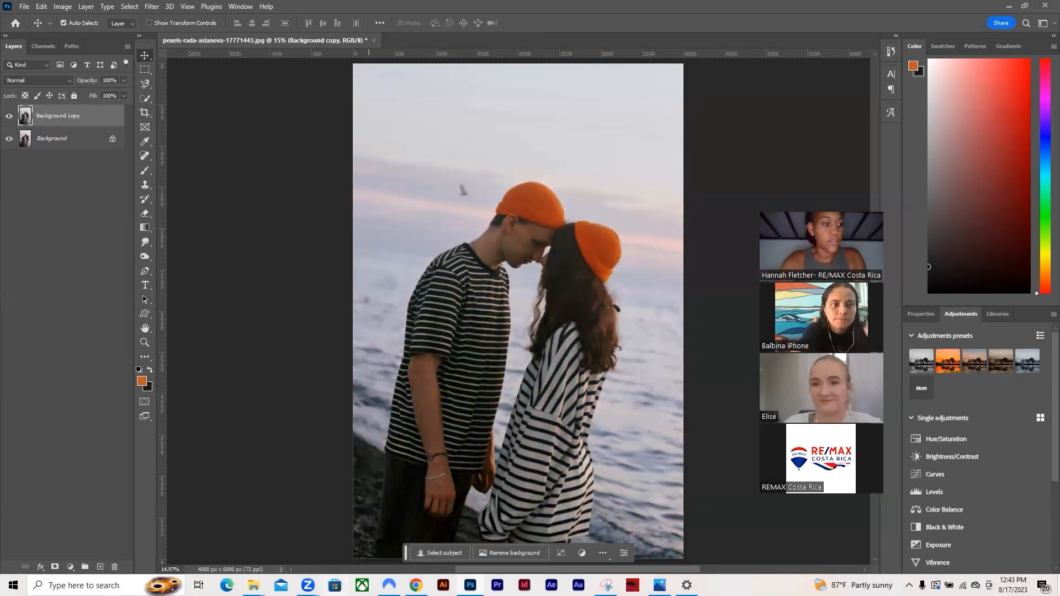
left_click(254, 585)
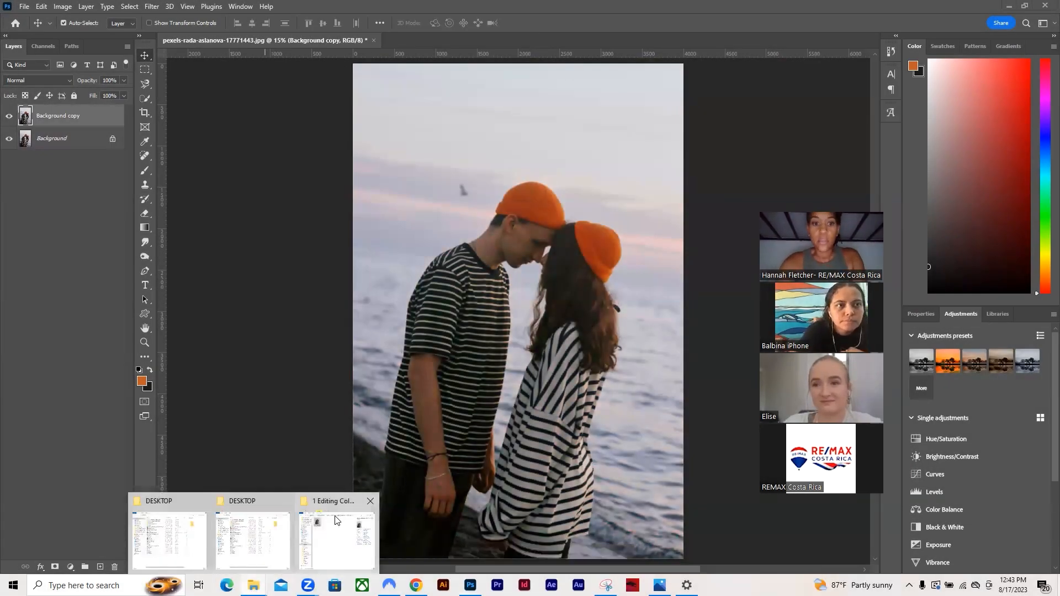
left_click(337, 532)
left_click(269, 127)
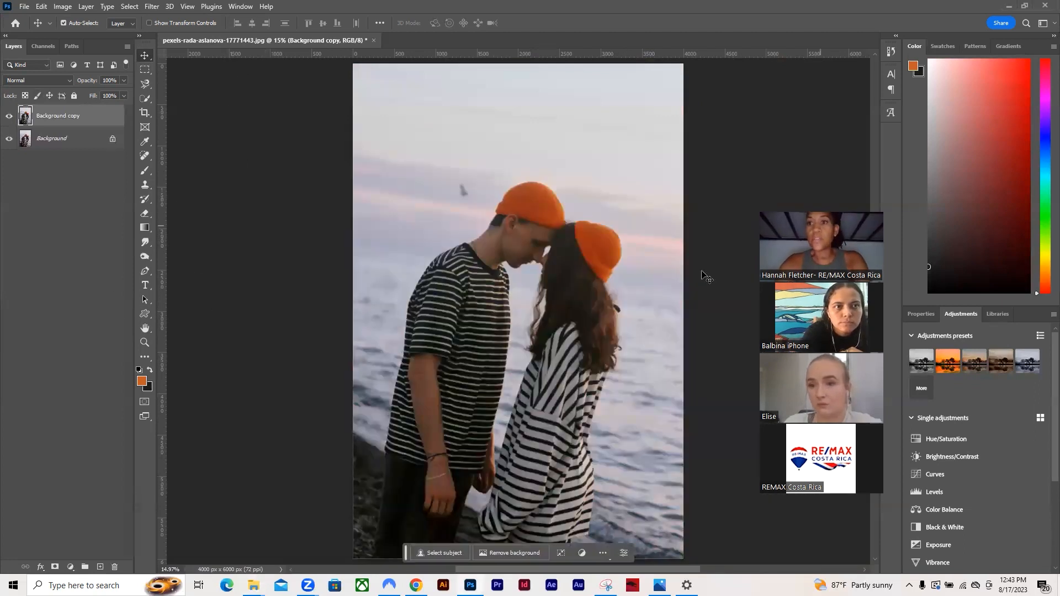
left_click_drag(839, 203, 981, 97)
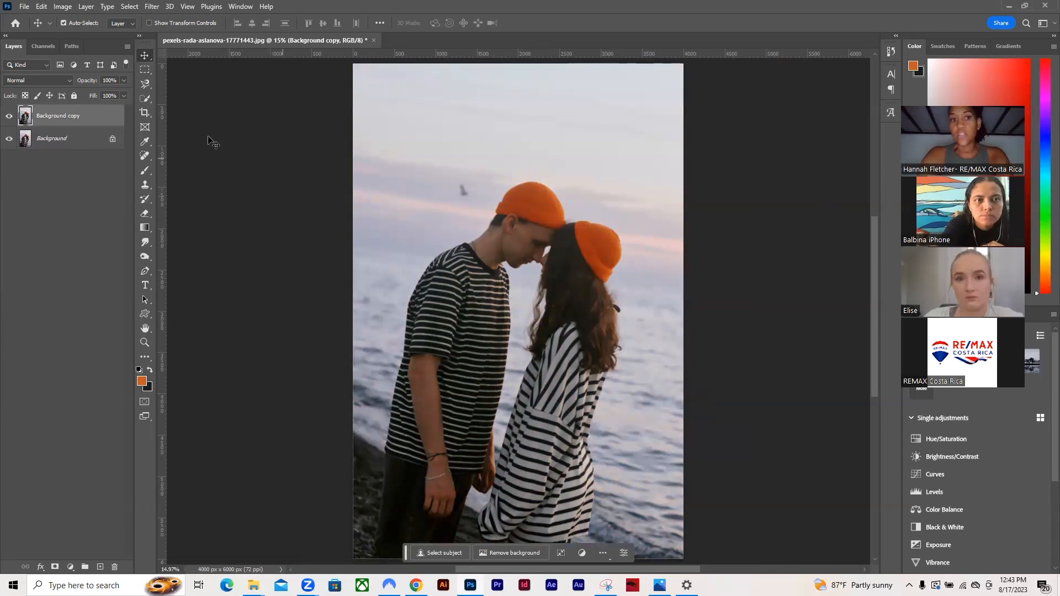
Step: Delete the Background copy layer and make a fresh duplicate of the Background layer
left_click_drag(66, 115, 114, 566)
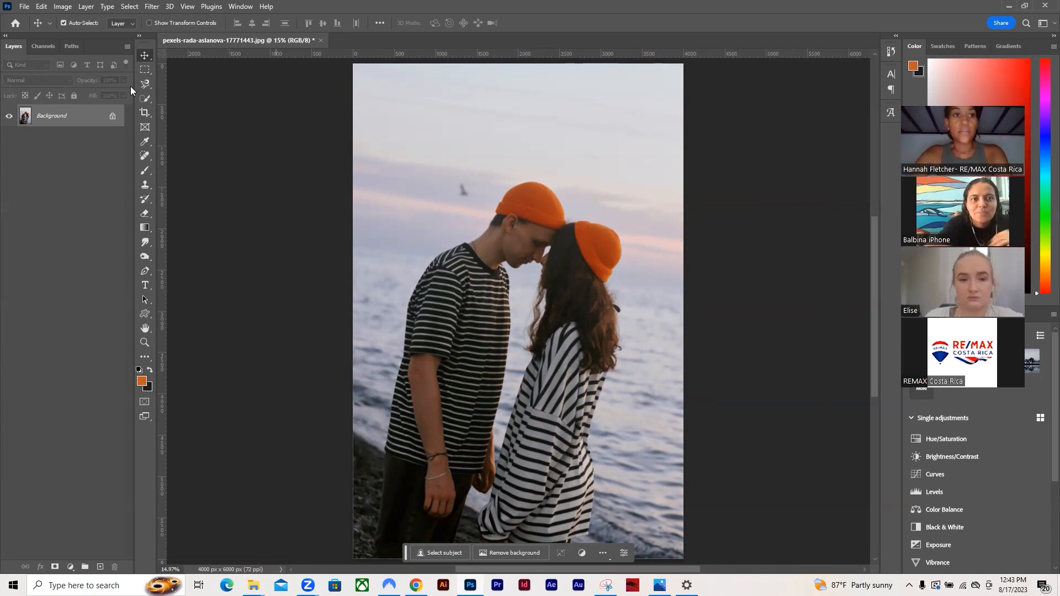
left_click_drag(90, 121, 100, 566)
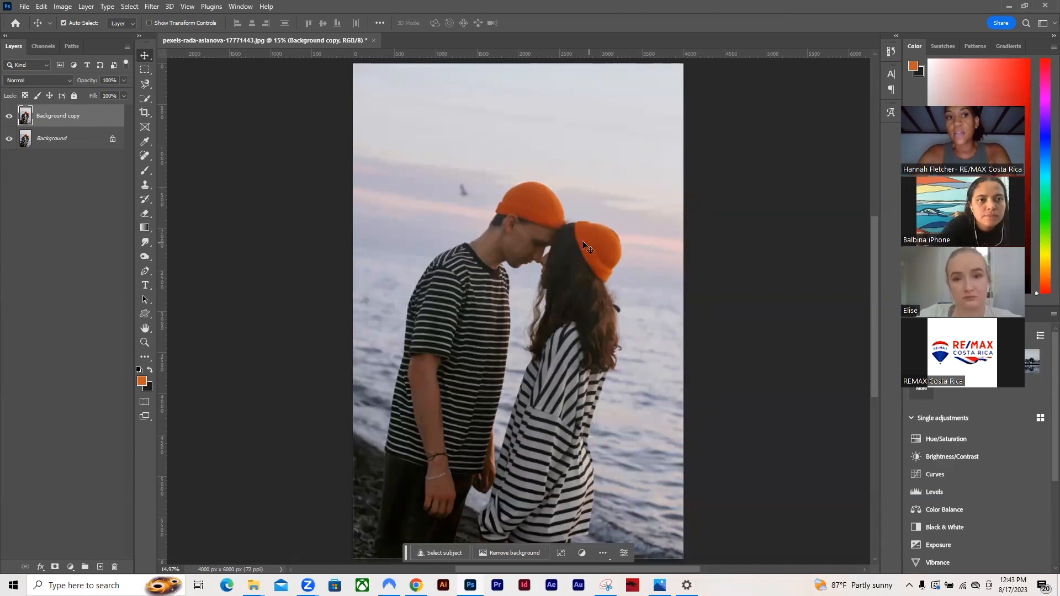
left_click(146, 99)
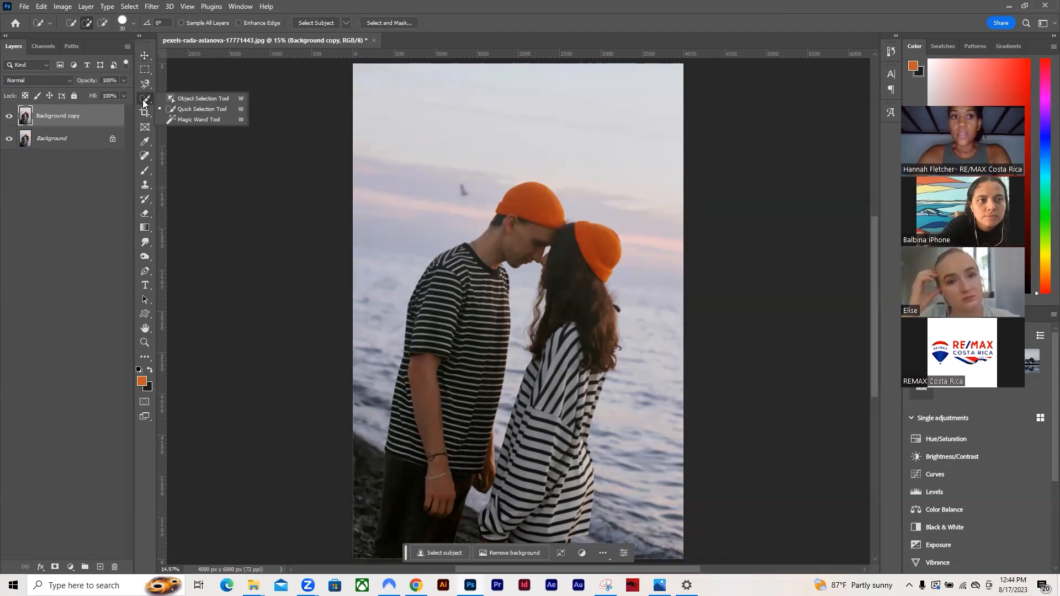
left_click(144, 71)
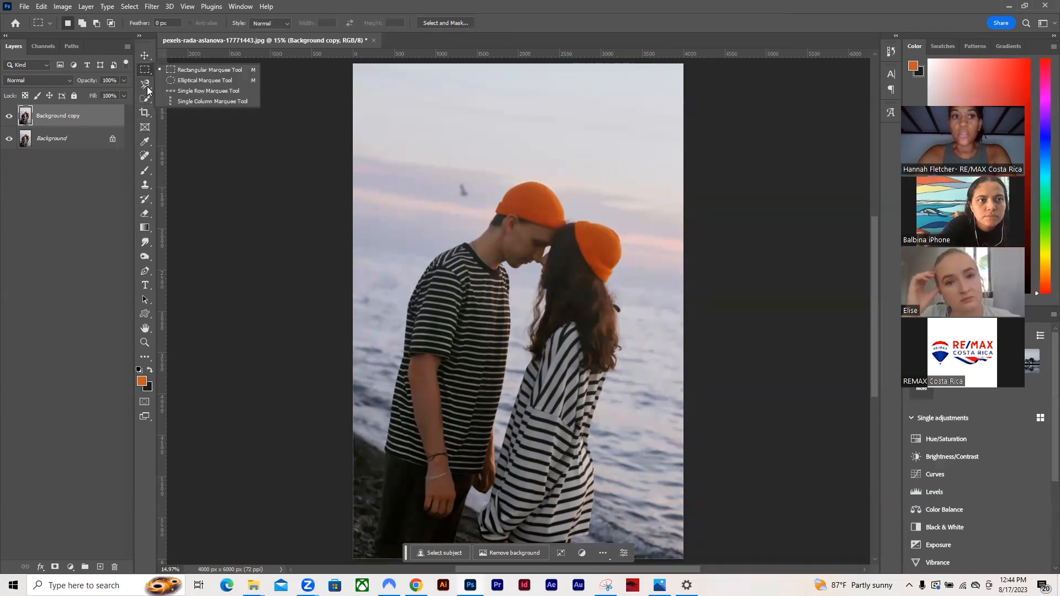
left_click(146, 99)
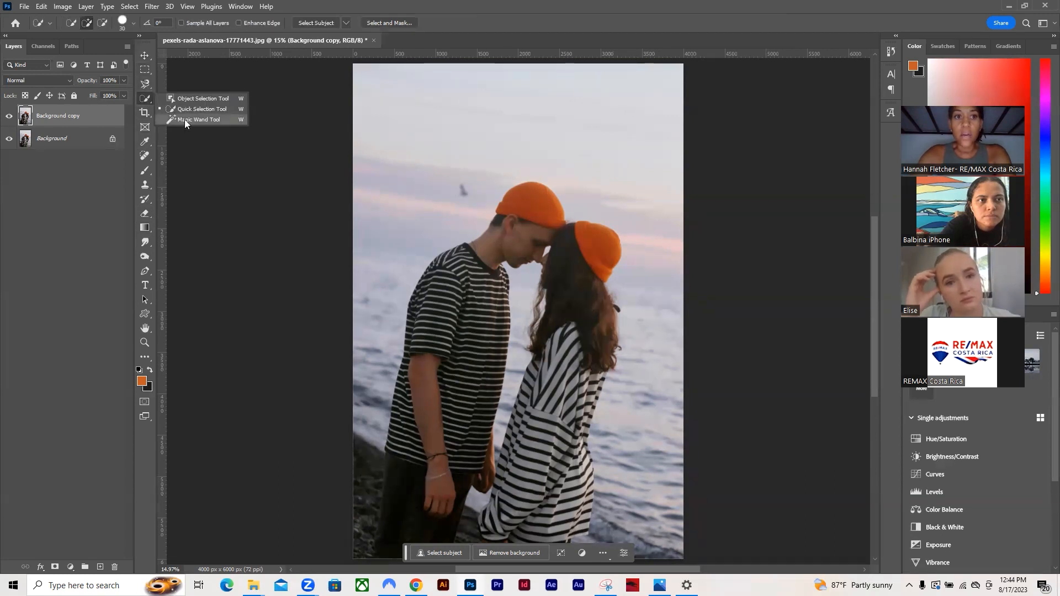
left_click(148, 84)
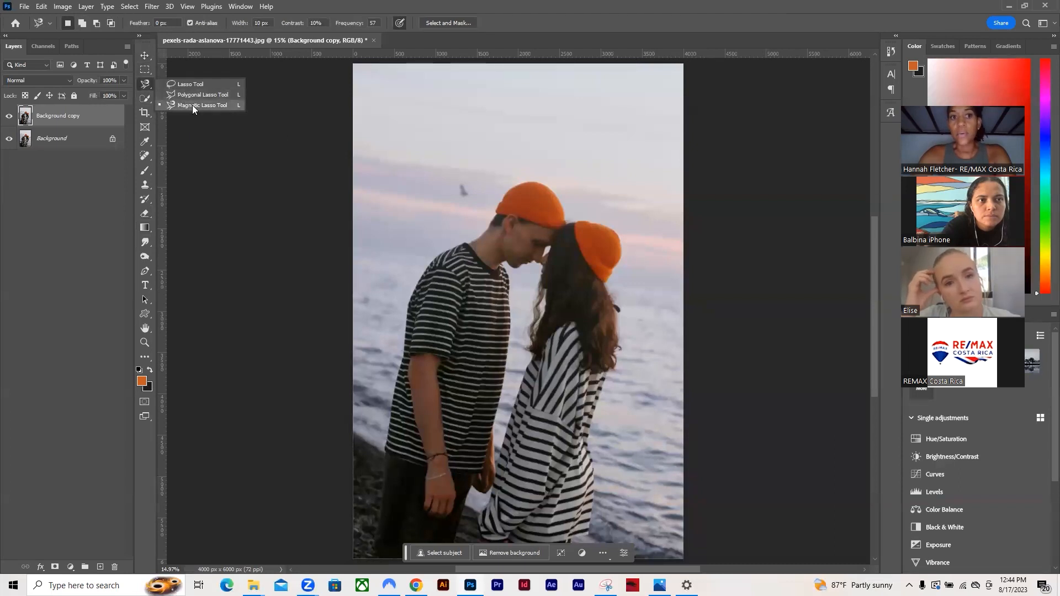
left_click(192, 105)
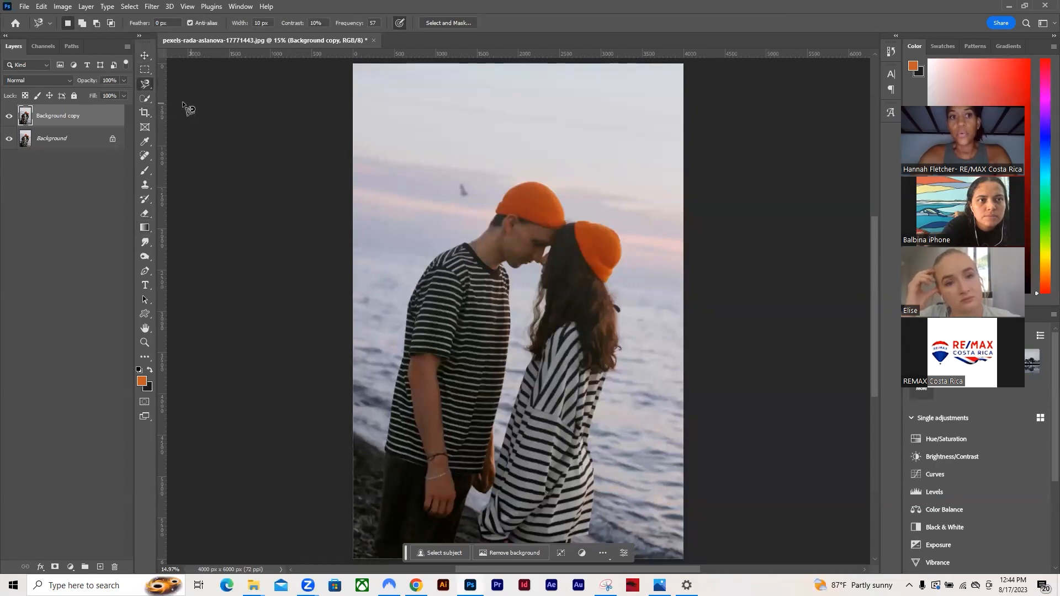
left_click(143, 98)
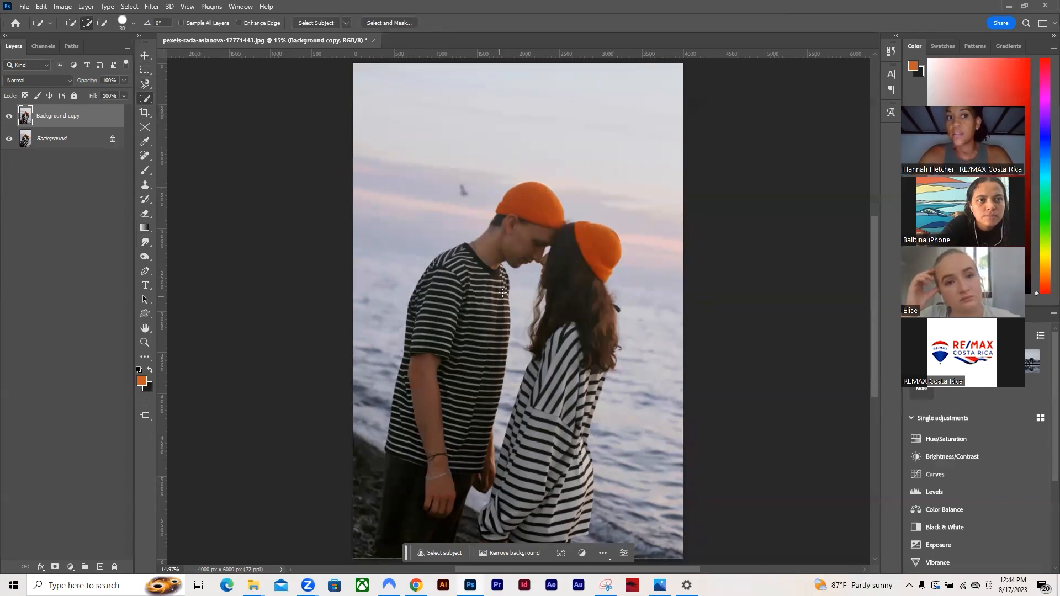
Step: Try to outline the man's orange beanie with the Magnetic Lasso tool, and fit the whole photo back in view
left_click(144, 85)
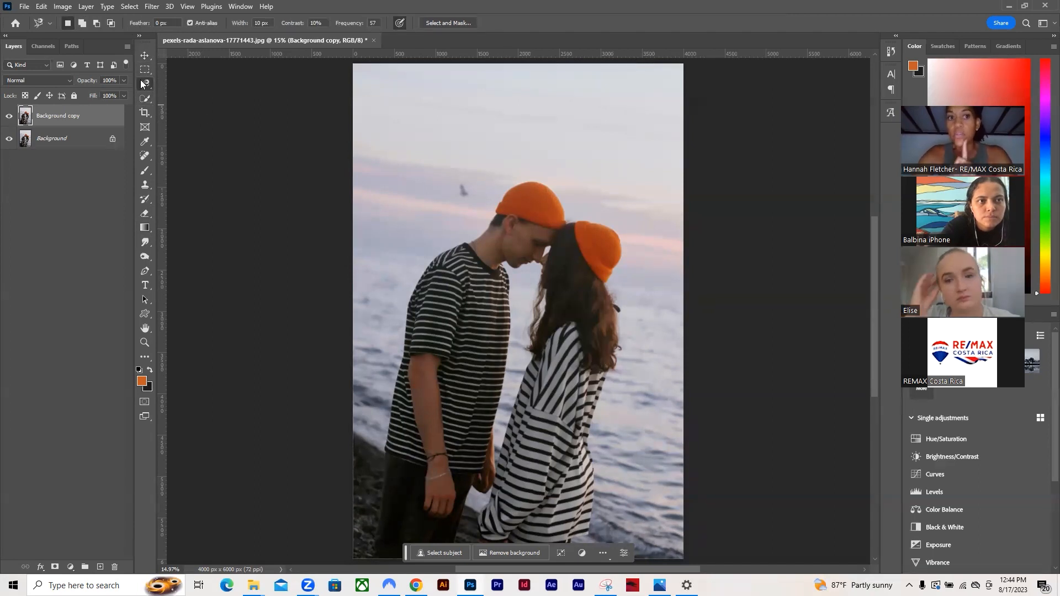
left_click(528, 184)
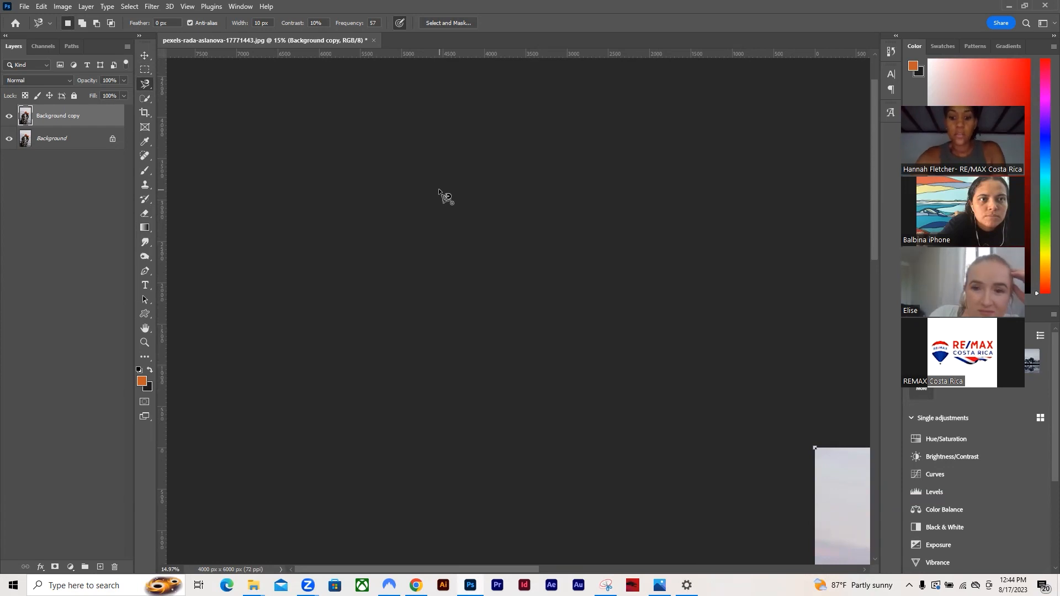
double_click(146, 56)
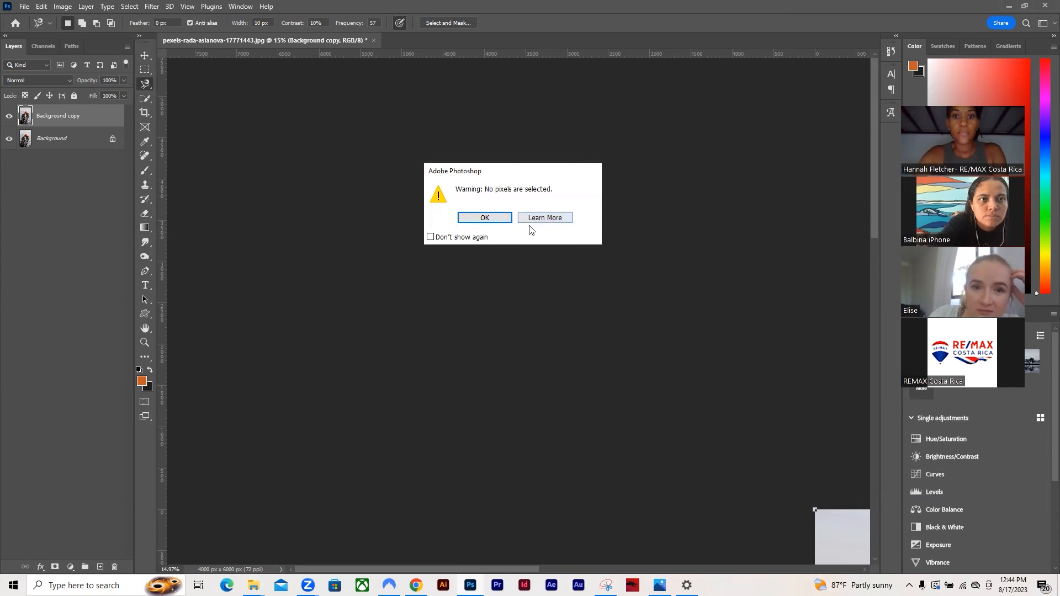
left_click(496, 218)
left_click(148, 55)
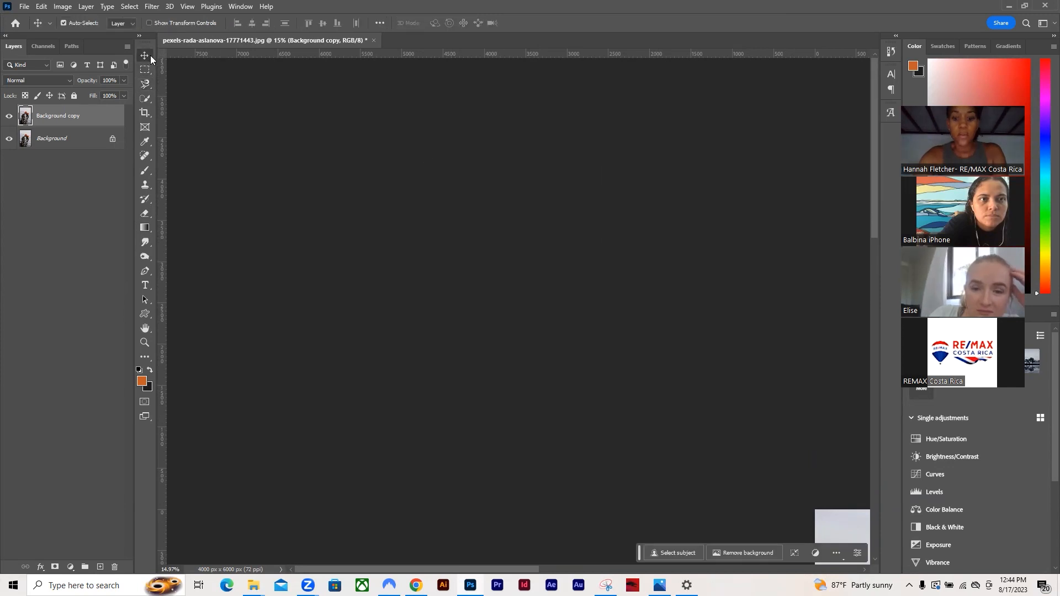
key("ctrl+0")
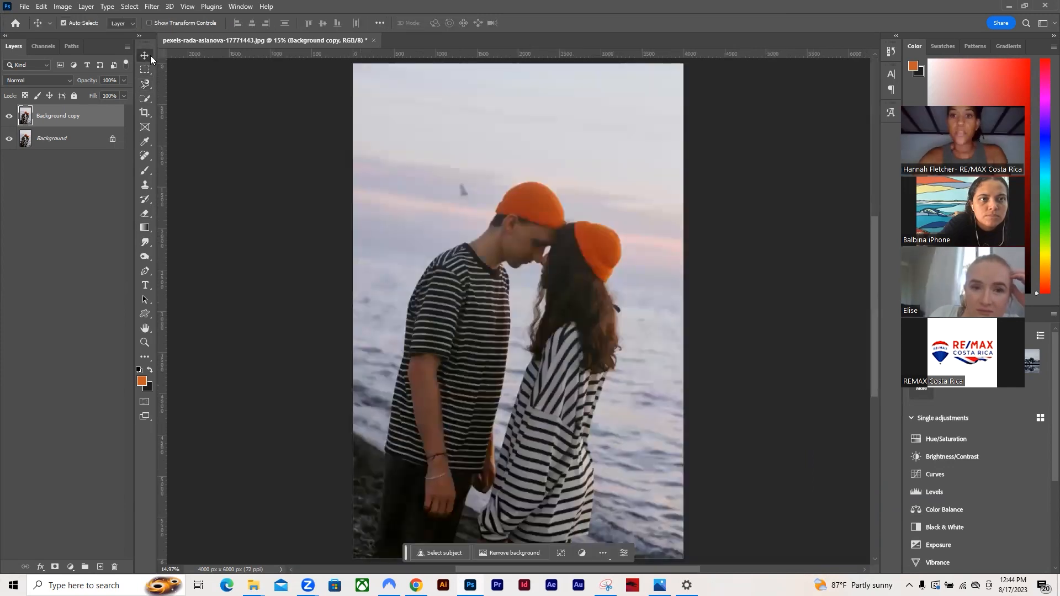
Step: Select both orange beanies on the Background copy layer with the Quick Selection tool
left_click(143, 97)
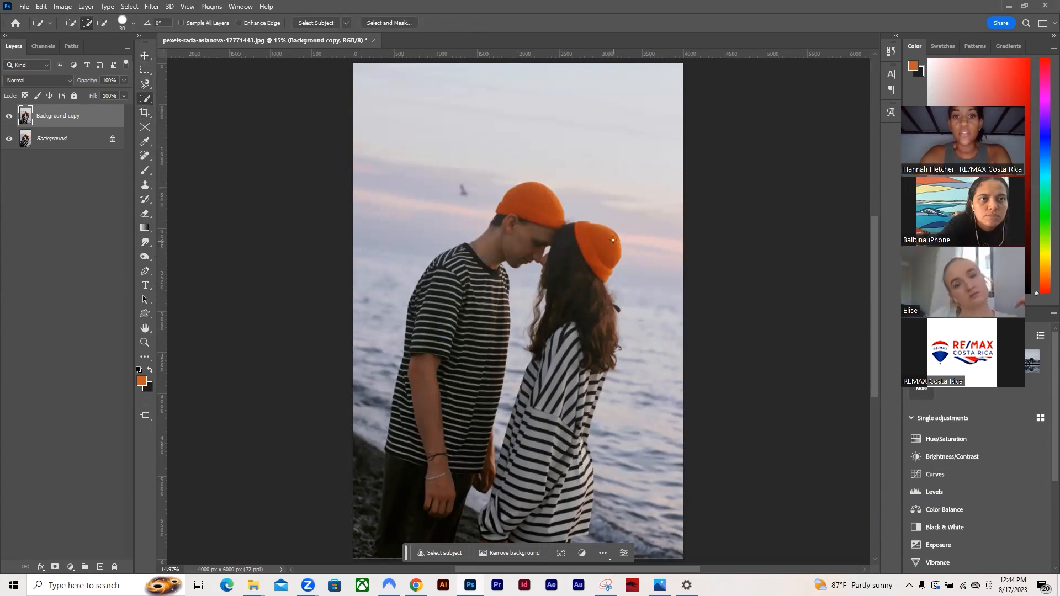
left_click_drag(531, 197, 531, 198)
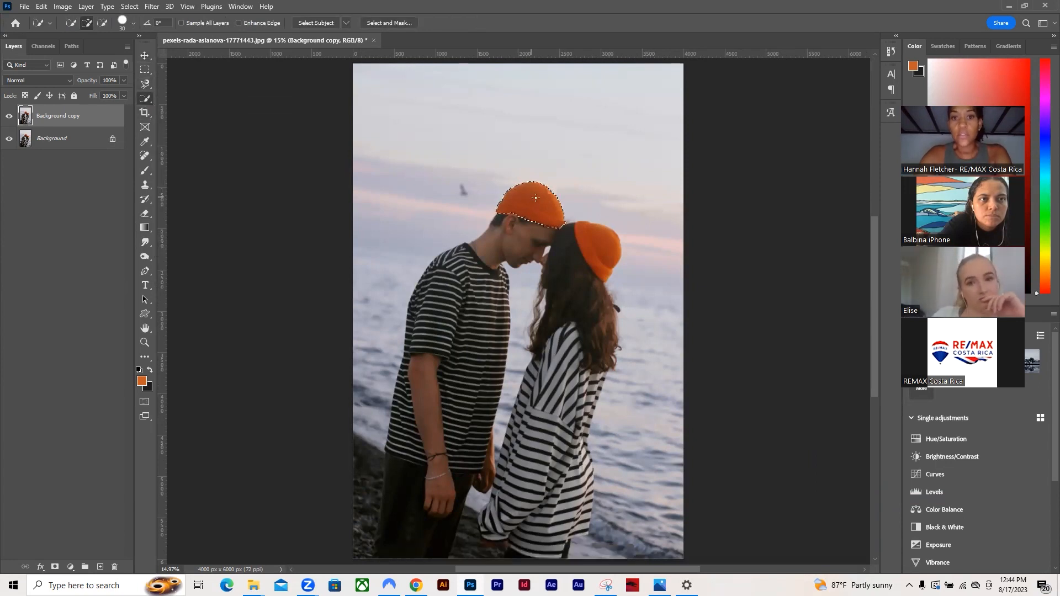
left_click(584, 225)
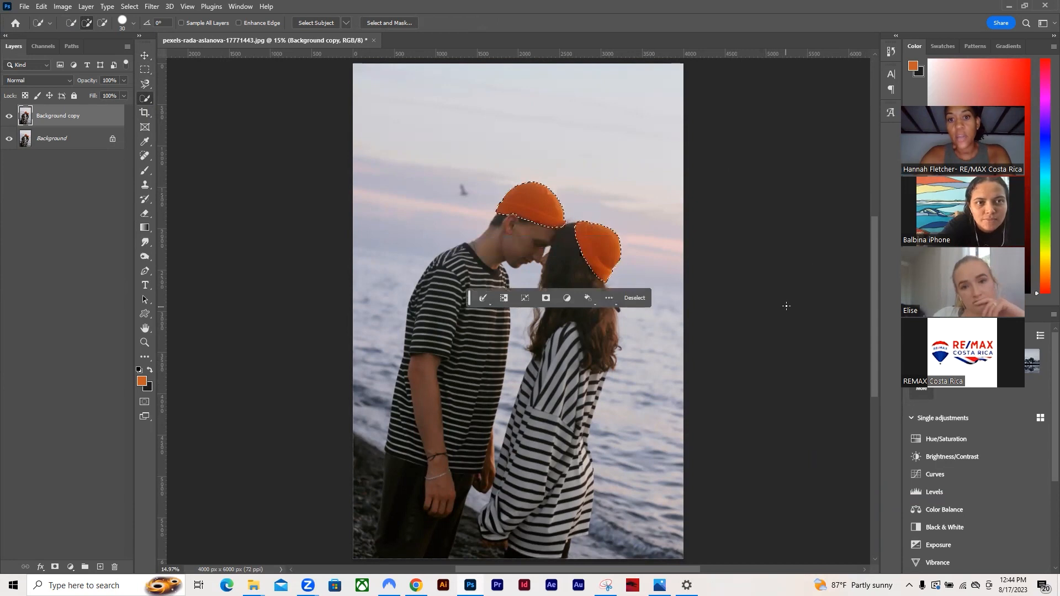
Step: Examine the selection edges around both beanies up close at 66.7% magnification
left_click(144, 342)
left_click(569, 227)
left_click(569, 227)
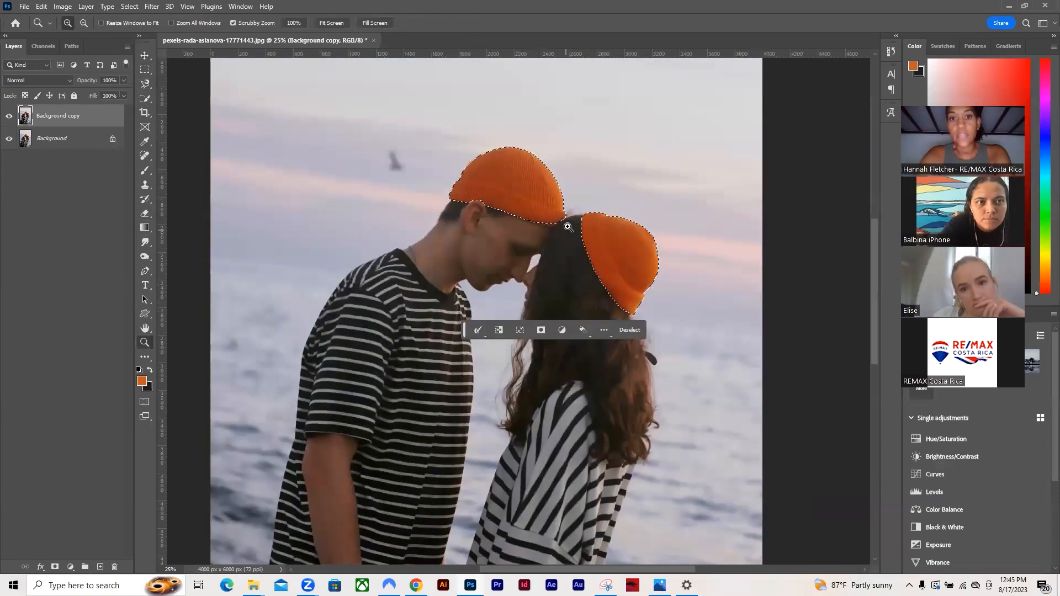
left_click(569, 226)
left_click(569, 226)
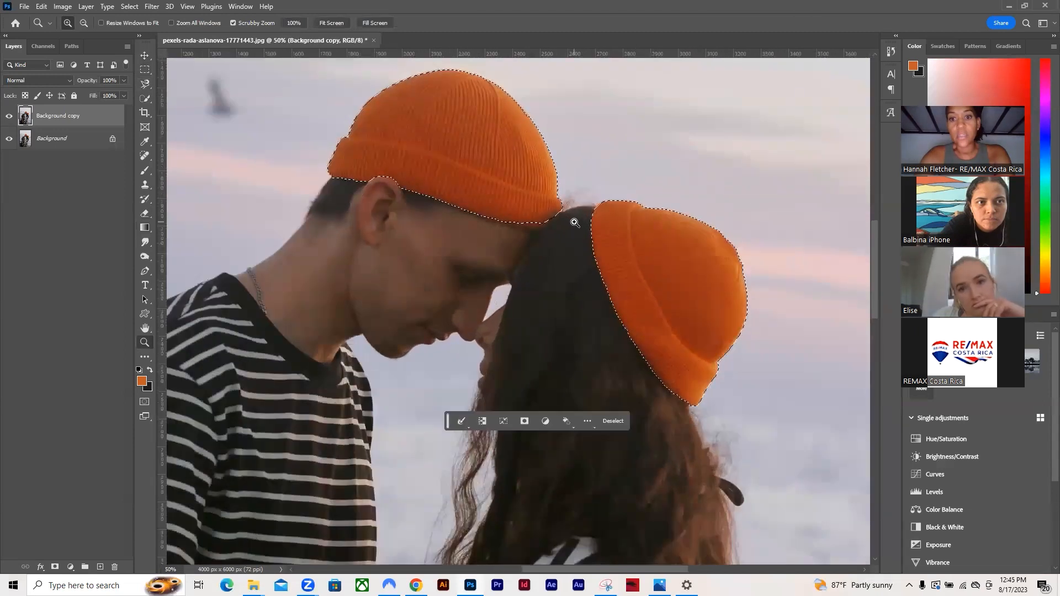
left_click(574, 222)
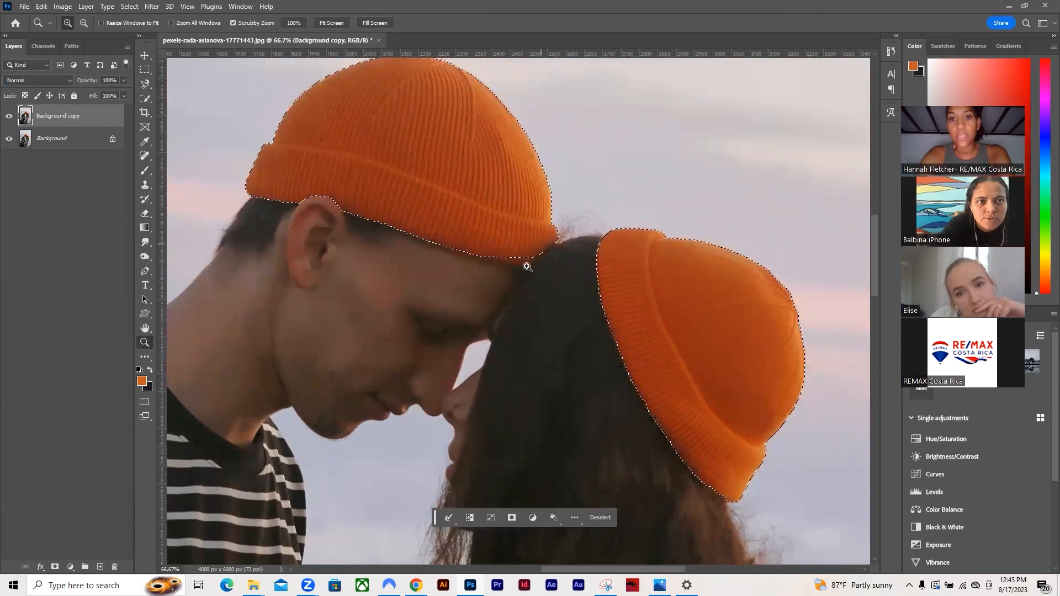
scroll(523, 258, "up", 2)
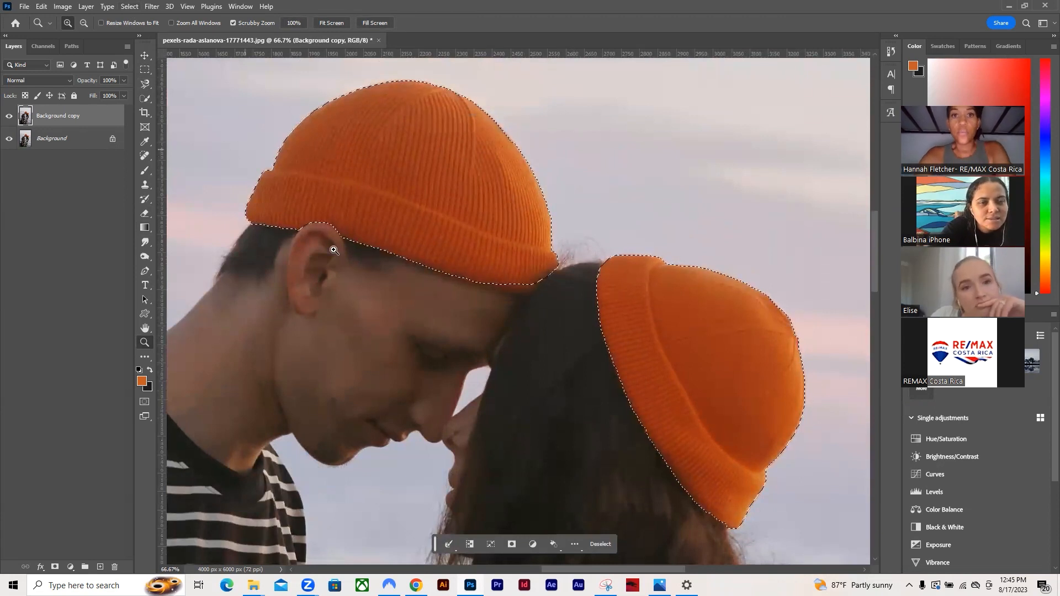
left_click(130, 7)
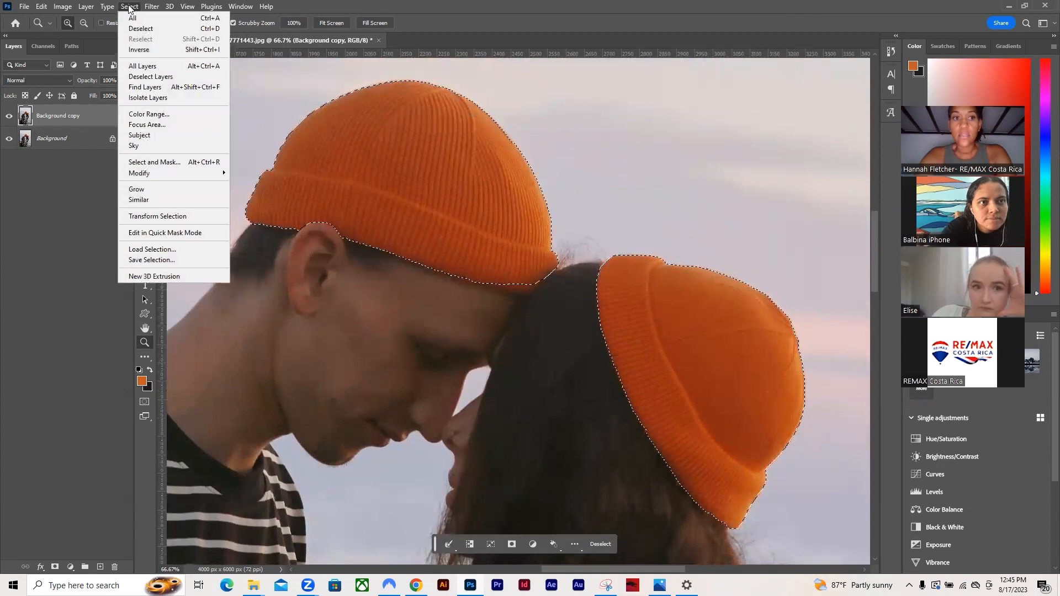
left_click(145, 161, "shift")
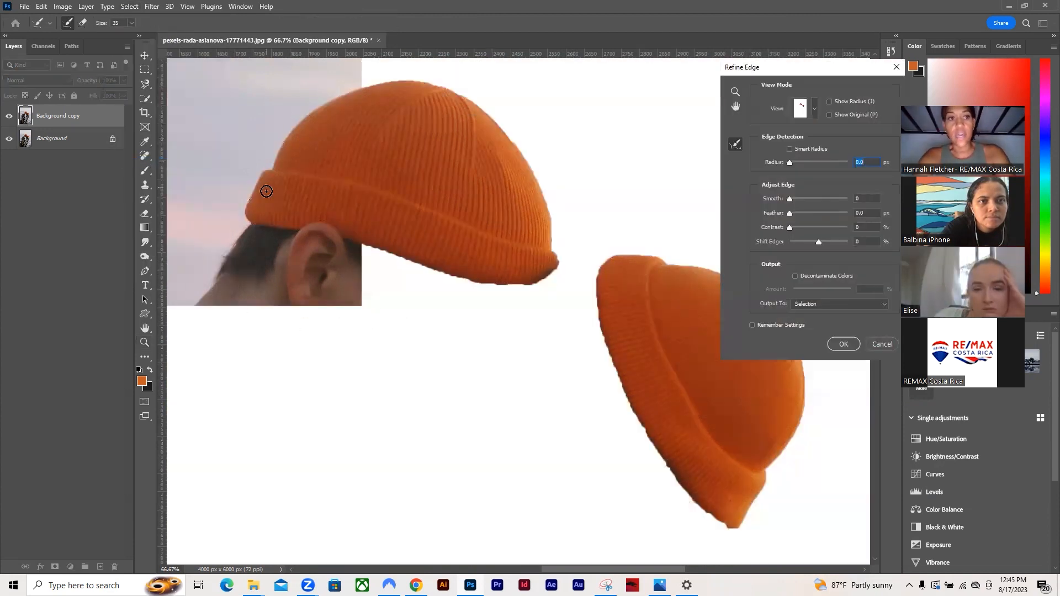
left_click(885, 345)
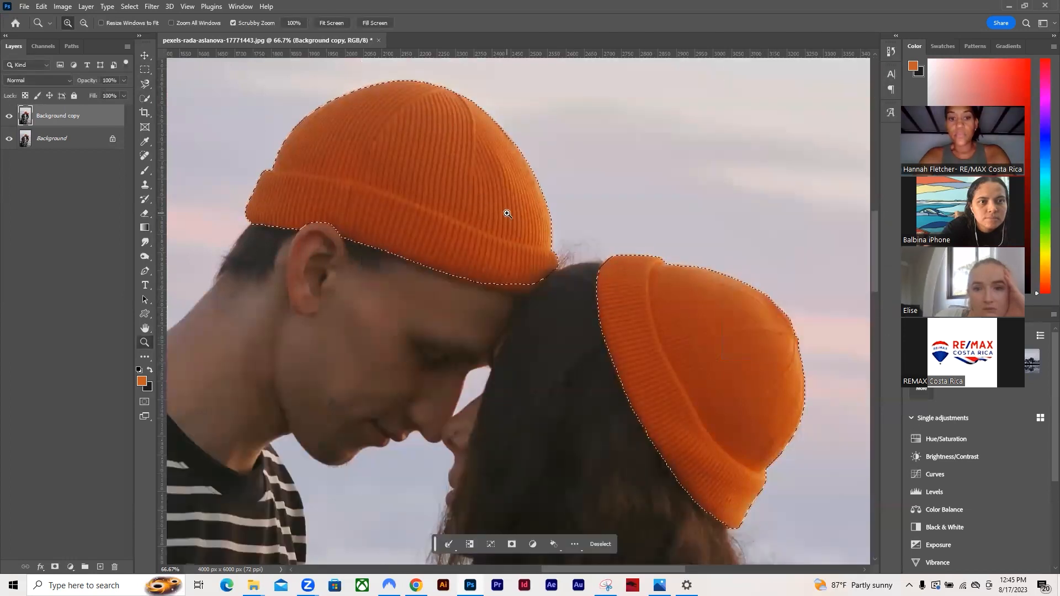
Step: Replace the Background copy layer with a new duplicate of the Background layer
left_click_drag(108, 571, 114, 567)
left_click_drag(108, 117, 114, 567)
left_click_drag(76, 124, 100, 567)
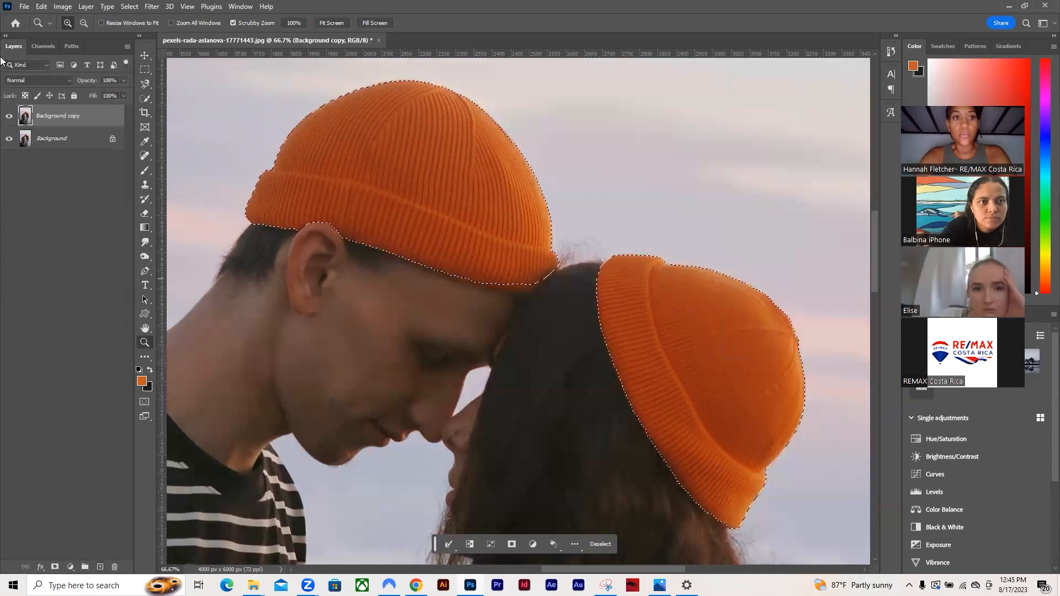
left_click(134, 6)
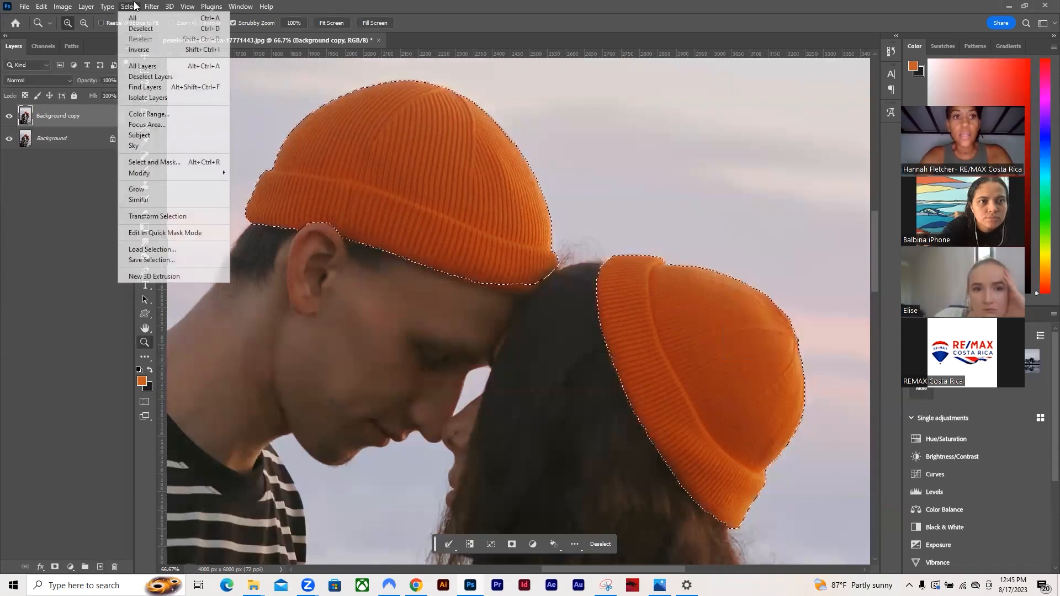
left_click(178, 163, "shift")
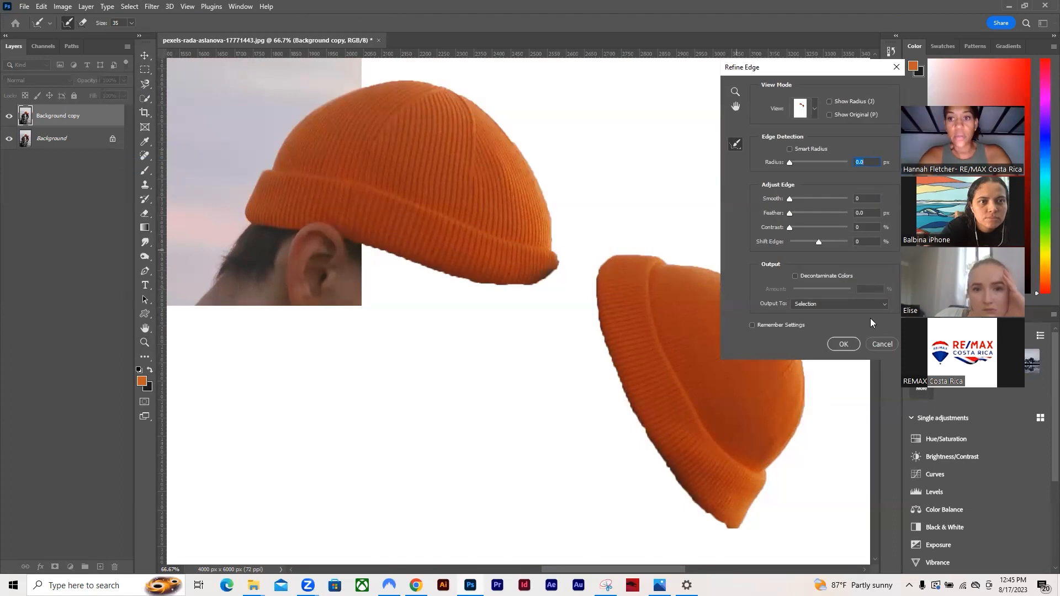
left_click(884, 343)
Step: Clear the current selection and reselect both orange beanies with the Quick Selection tool
left_click(144, 69)
key("ctrl+d")
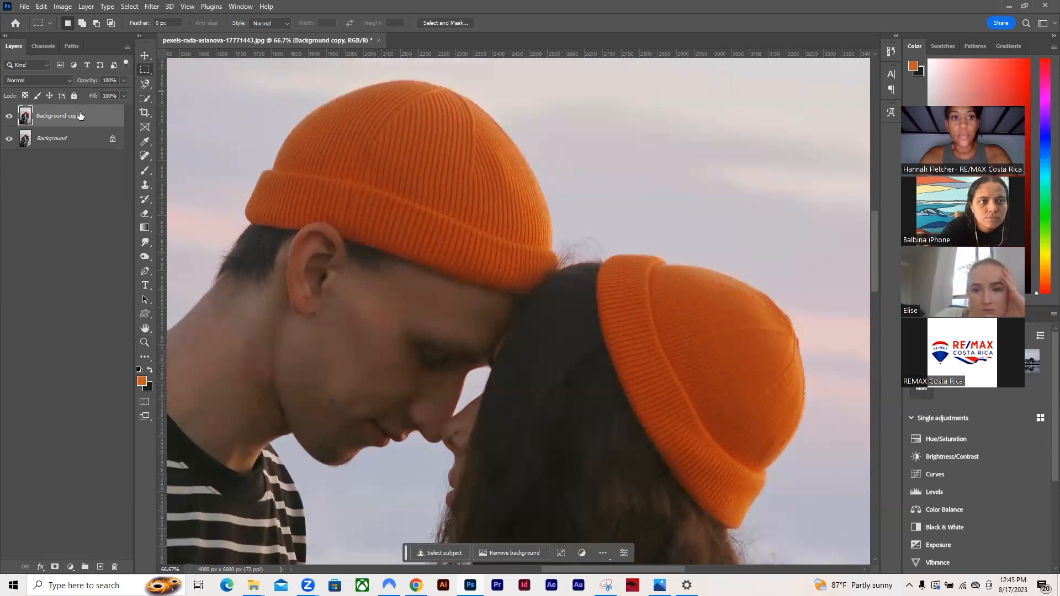
left_click(145, 99)
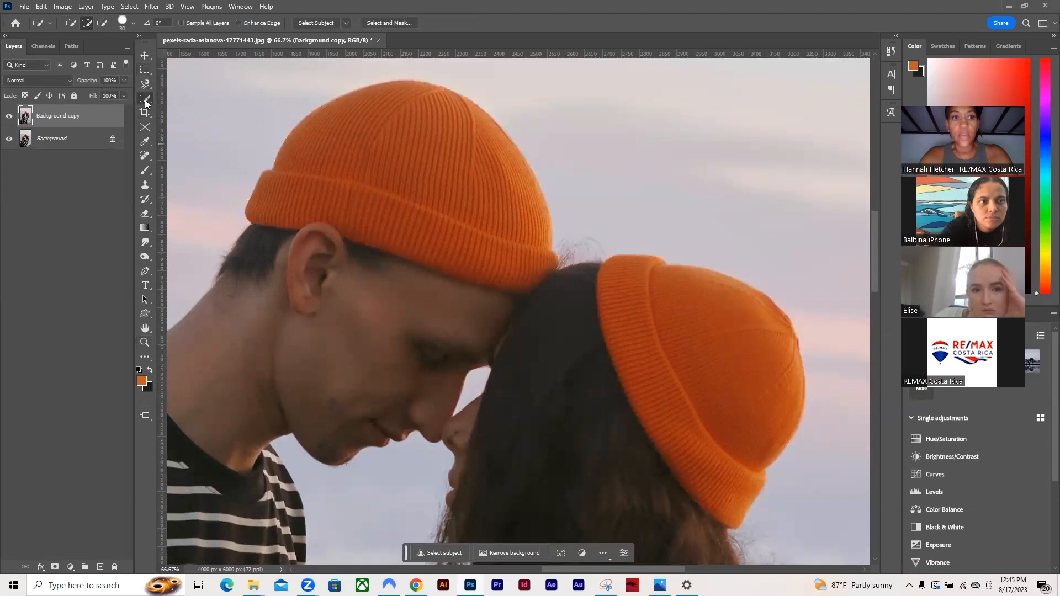
right_click(147, 100)
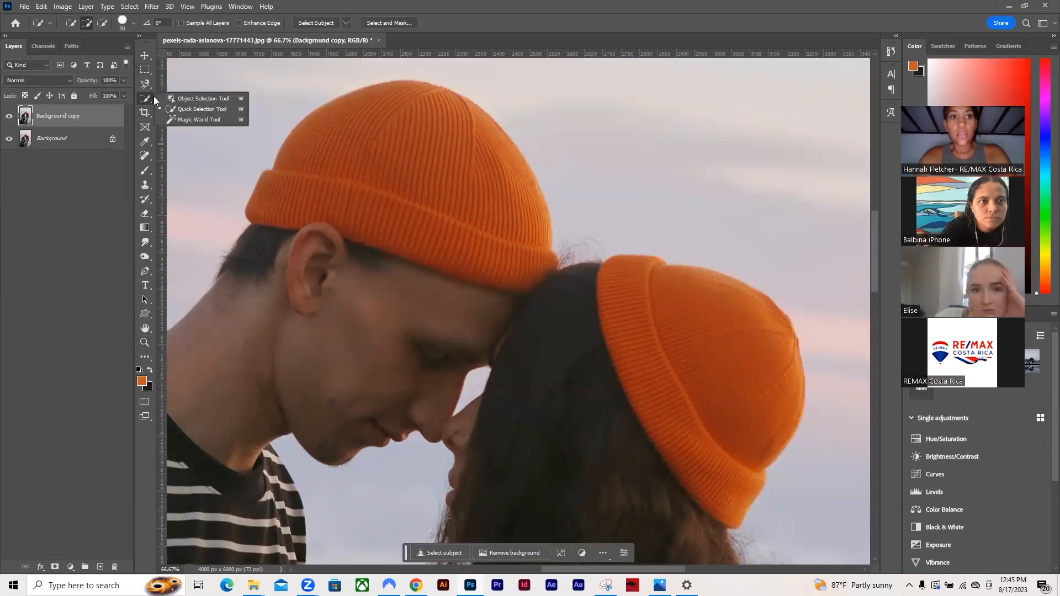
left_click(202, 110)
left_click(389, 113)
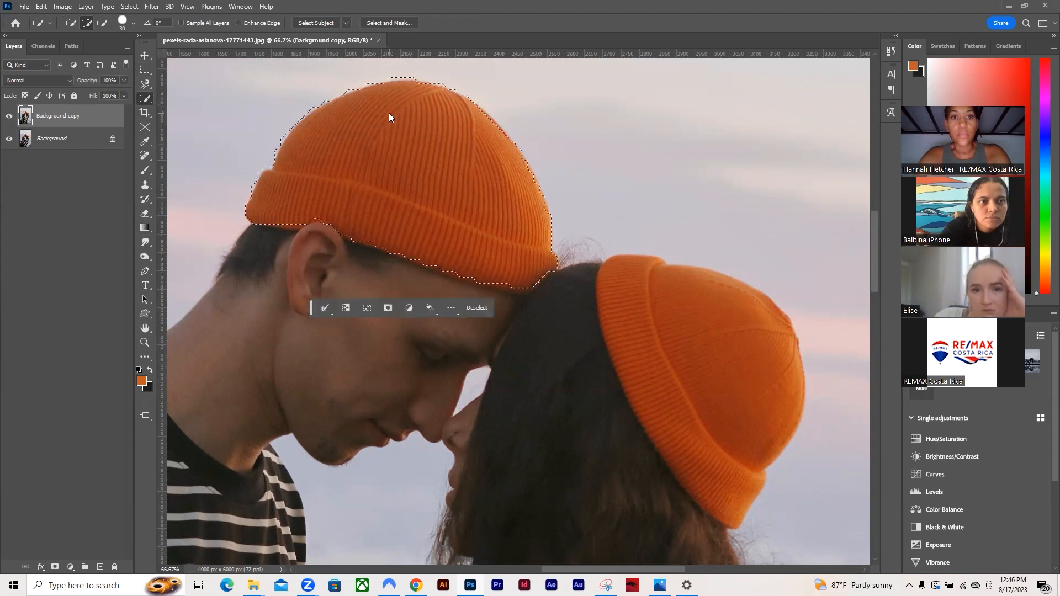
left_click_drag(715, 348, 688, 326)
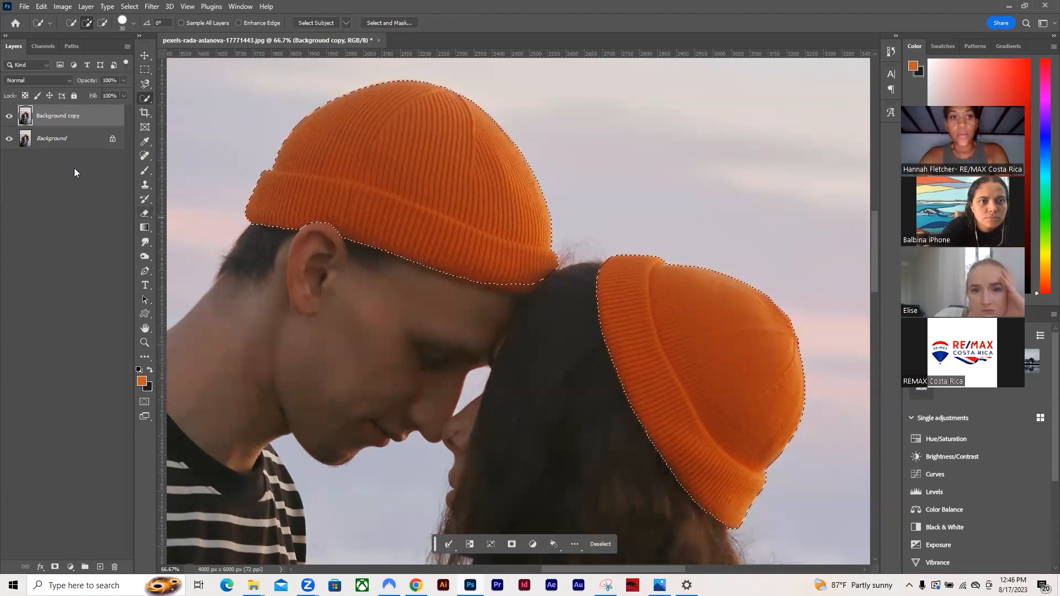
Step: Open Refine Edge for the beanie selection and brush along the man's beanie outline, setting Contrast to 30%
left_click(129, 6)
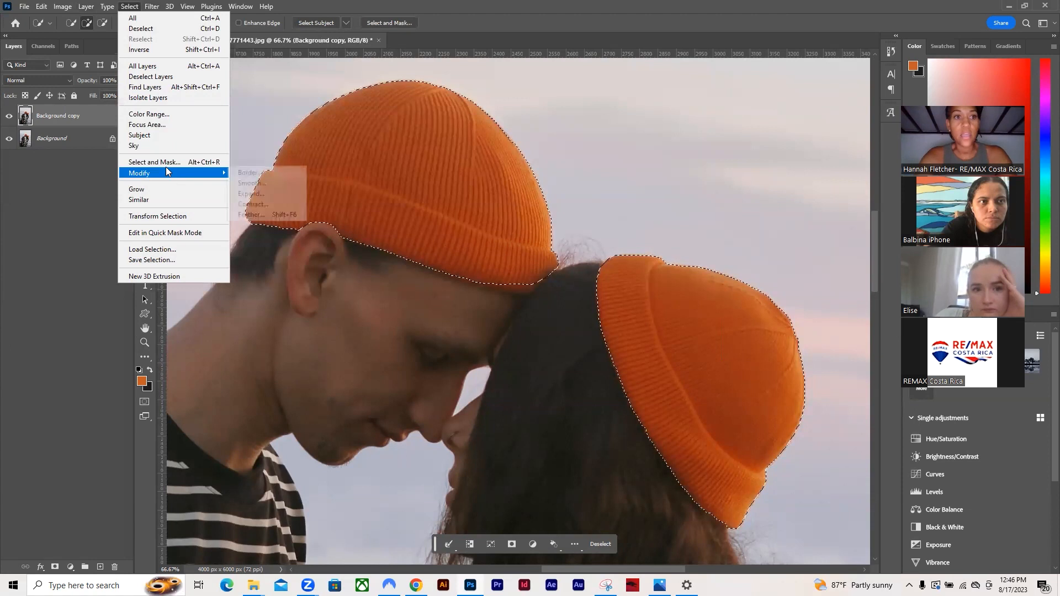
left_click(164, 162)
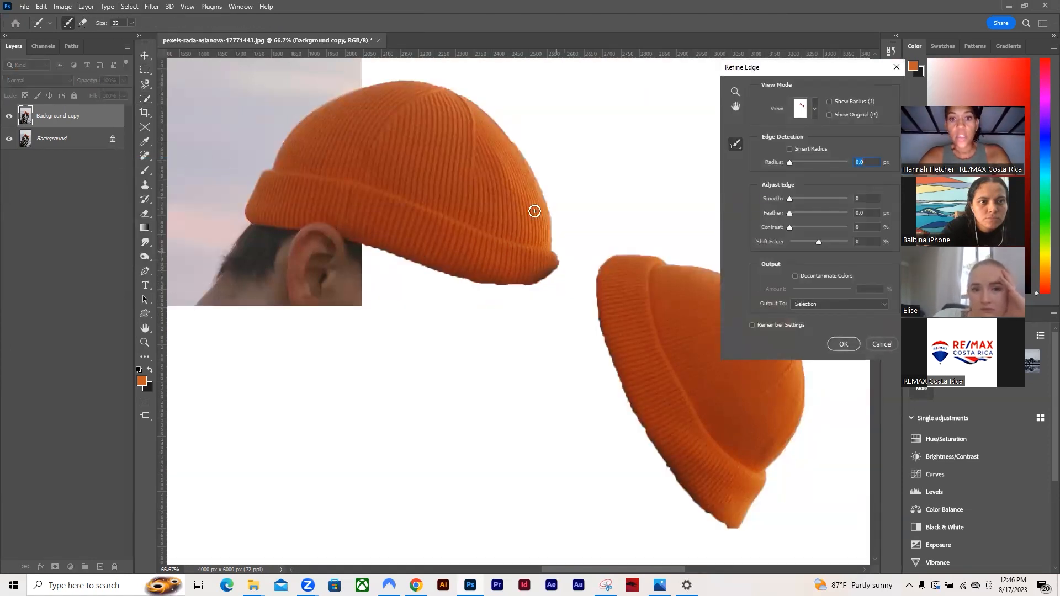
mouse_move(402, 80)
left_mouse_down()
mouse_move(354, 86)
mouse_move(309, 111)
mouse_move(256, 187)
mouse_move(201, 231)
left_mouse_up()
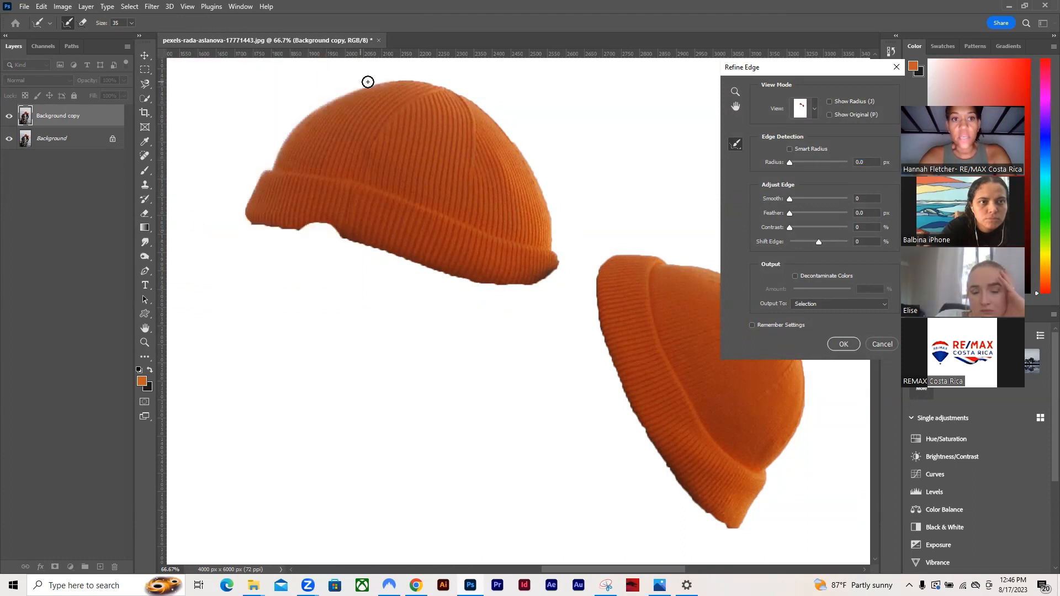
mouse_move(405, 79)
left_mouse_down()
mouse_move(457, 91)
mouse_move(500, 127)
left_mouse_up()
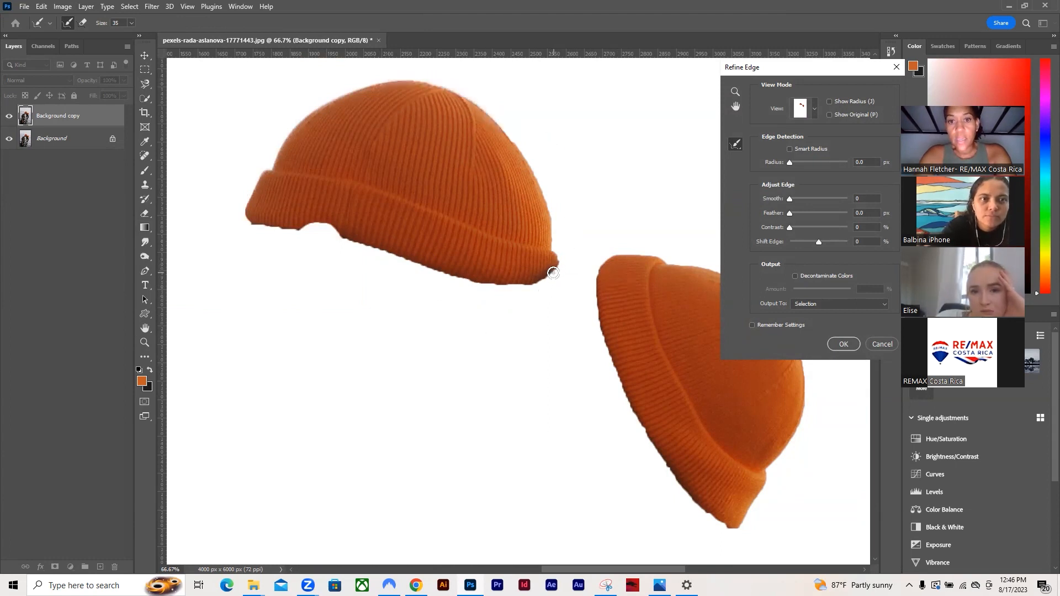
mouse_move(547, 278)
left_mouse_down()
mouse_move(508, 289)
mouse_move(525, 281)
mouse_move(428, 272)
mouse_move(346, 242)
left_mouse_up()
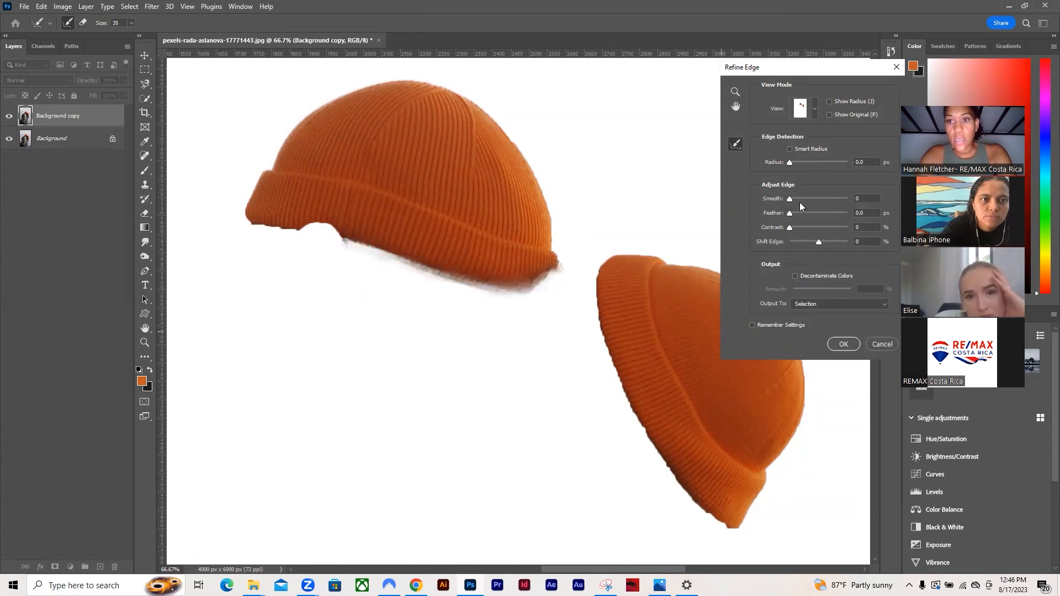
left_click_drag(797, 225, 806, 227)
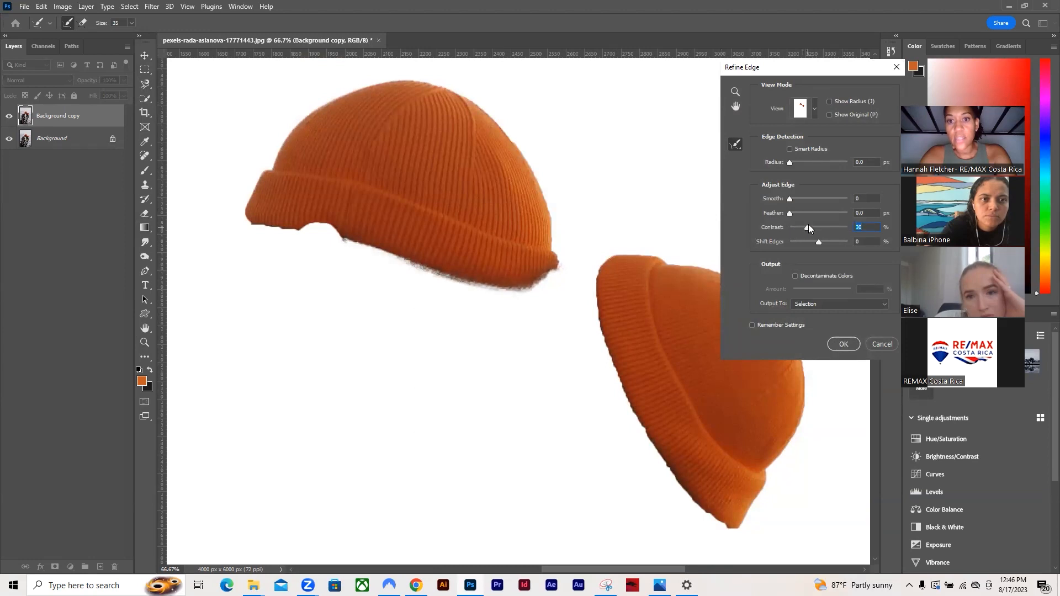
mouse_move(265, 226)
left_mouse_down()
mouse_move(317, 226)
mouse_move(354, 244)
left_mouse_up()
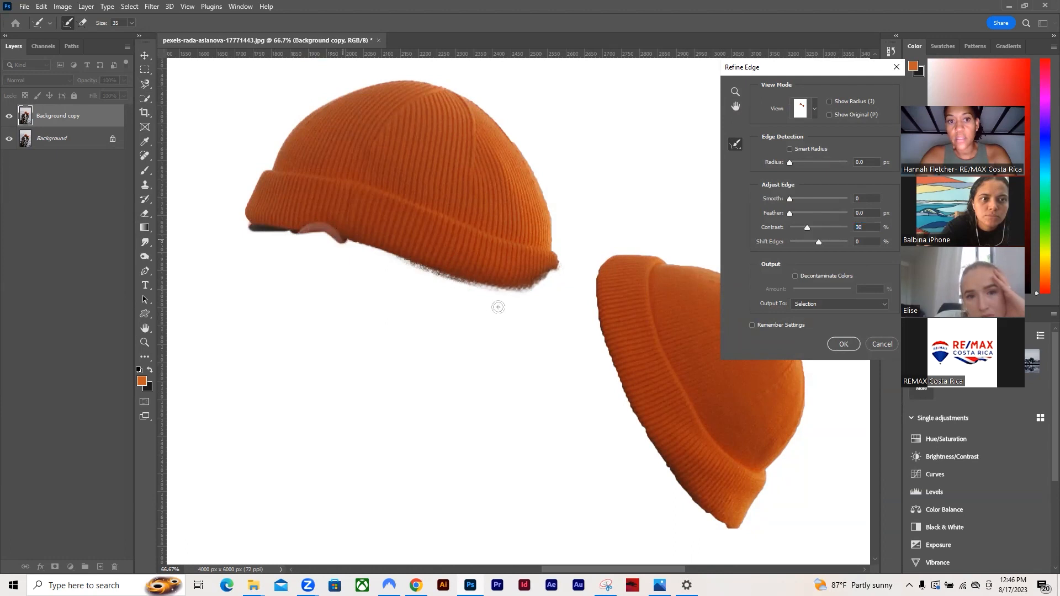
Step: Brush the refinement along the cuff edge of the woman's beanie and touch up the outer edge of the man's beanie
mouse_move(602, 264)
left_mouse_down()
mouse_move(605, 255)
mouse_move(596, 284)
mouse_move(611, 367)
left_mouse_up()
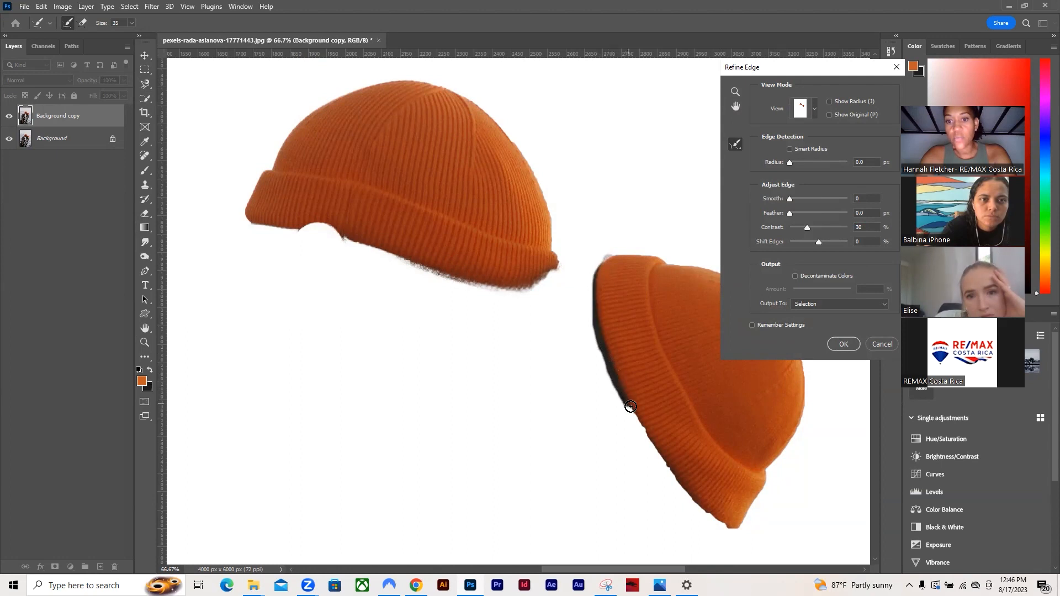
mouse_move(647, 429)
left_mouse_down()
mouse_move(714, 522)
mouse_move(731, 519)
left_mouse_up()
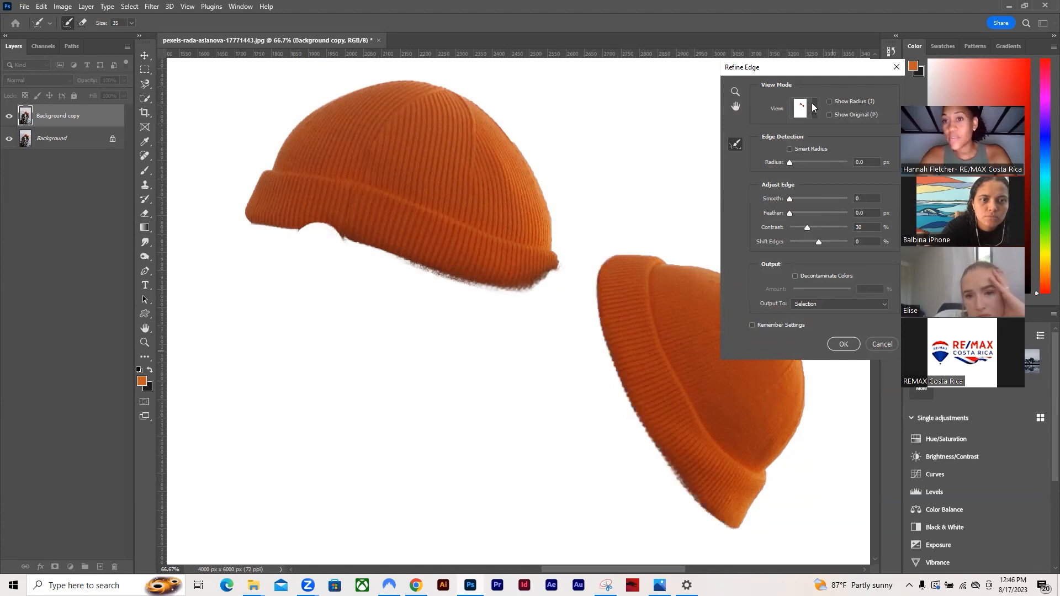
left_click_drag(827, 69, 950, 44)
mouse_move(611, 252)
left_mouse_down()
mouse_move(733, 277)
mouse_move(825, 340)
mouse_move(797, 333)
mouse_move(809, 400)
mouse_move(725, 532)
left_mouse_up()
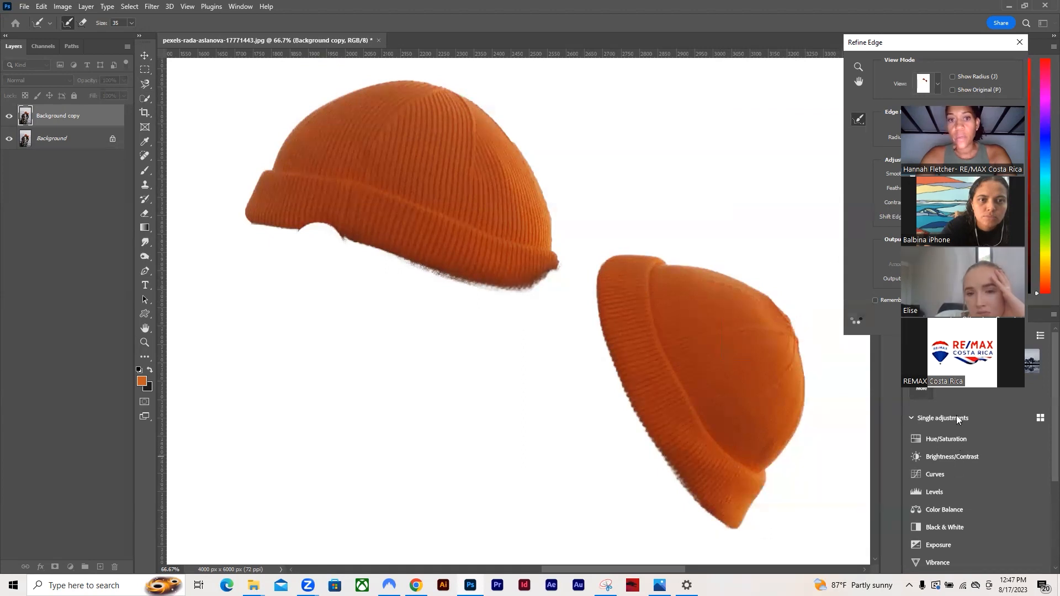
mouse_move(554, 253)
left_mouse_down()
mouse_move(538, 176)
mouse_move(480, 100)
left_mouse_up()
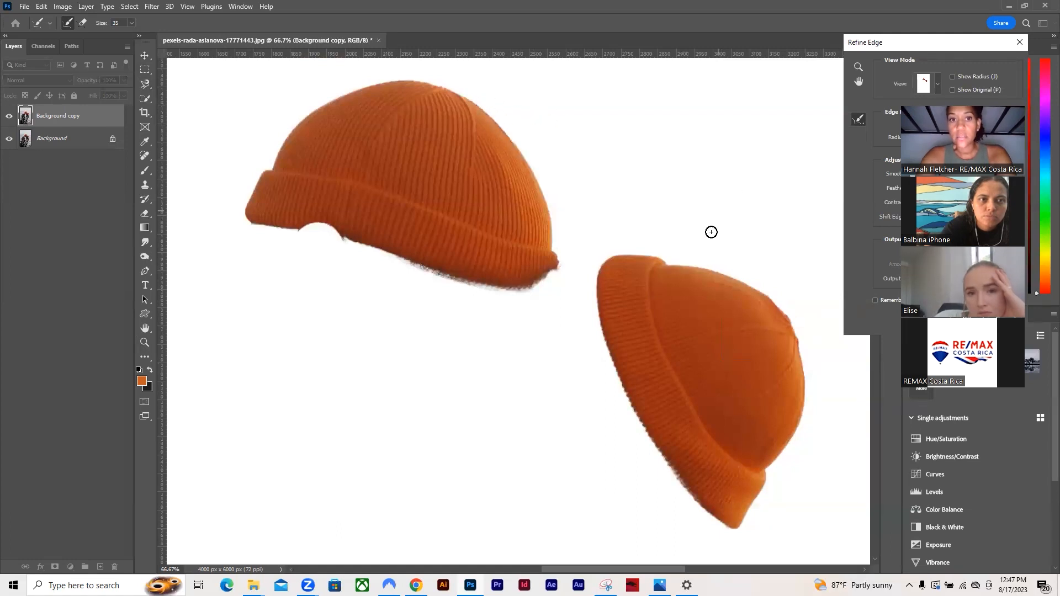
left_click_drag(556, 264, 548, 253)
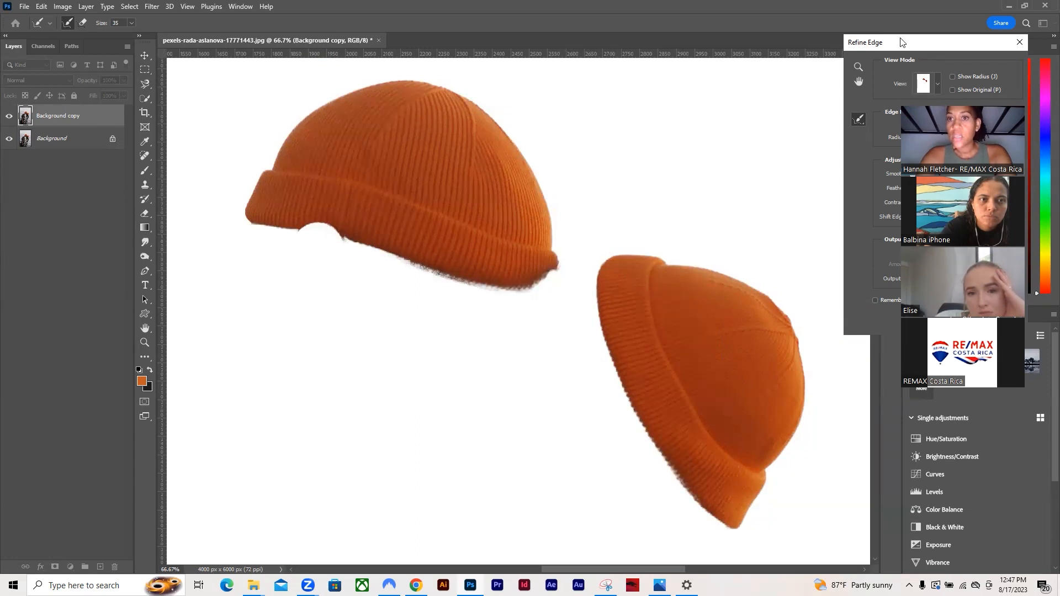
Step: Set Shift Edge to 0% and Contrast to 46% for the refined beanie edges
left_click_drag(901, 42, 794, 35)
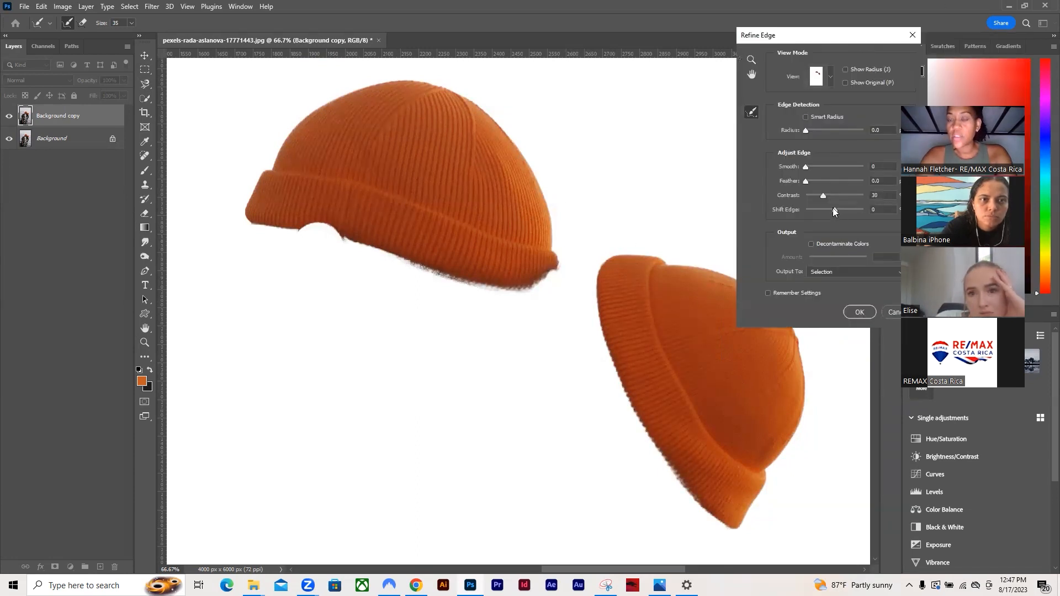
mouse_move(834, 210)
left_mouse_down()
mouse_move(857, 212)
mouse_move(806, 212)
mouse_move(833, 208)
left_mouse_up()
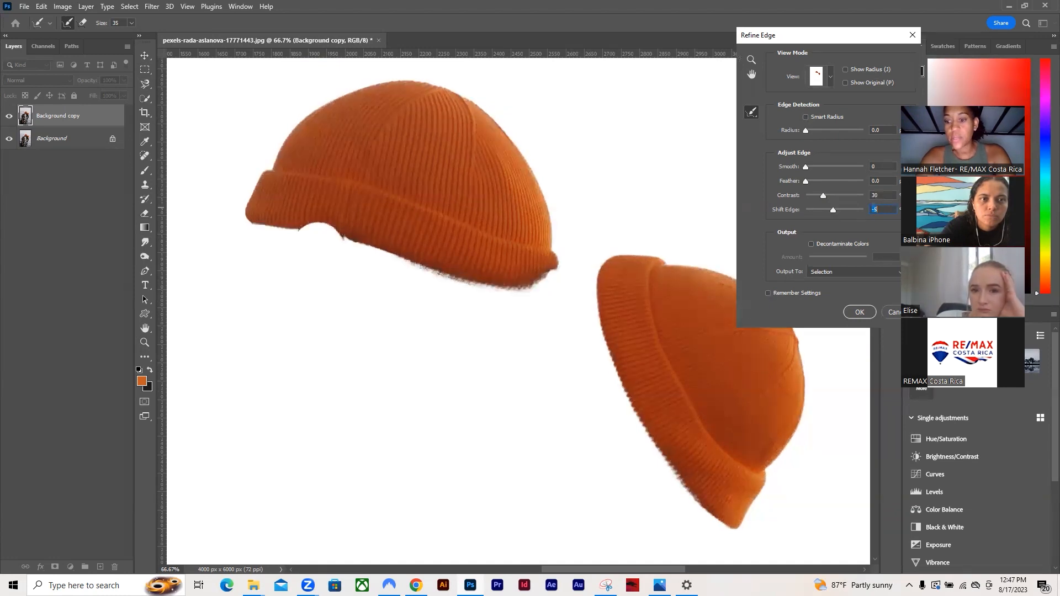
type("0")
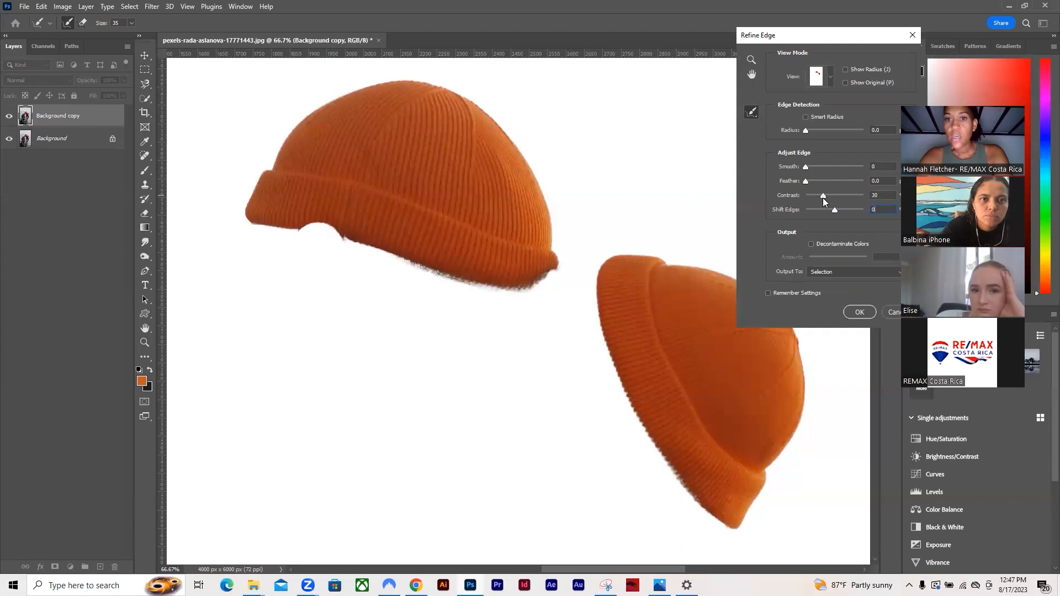
left_click_drag(822, 195, 864, 197)
left_click(878, 196)
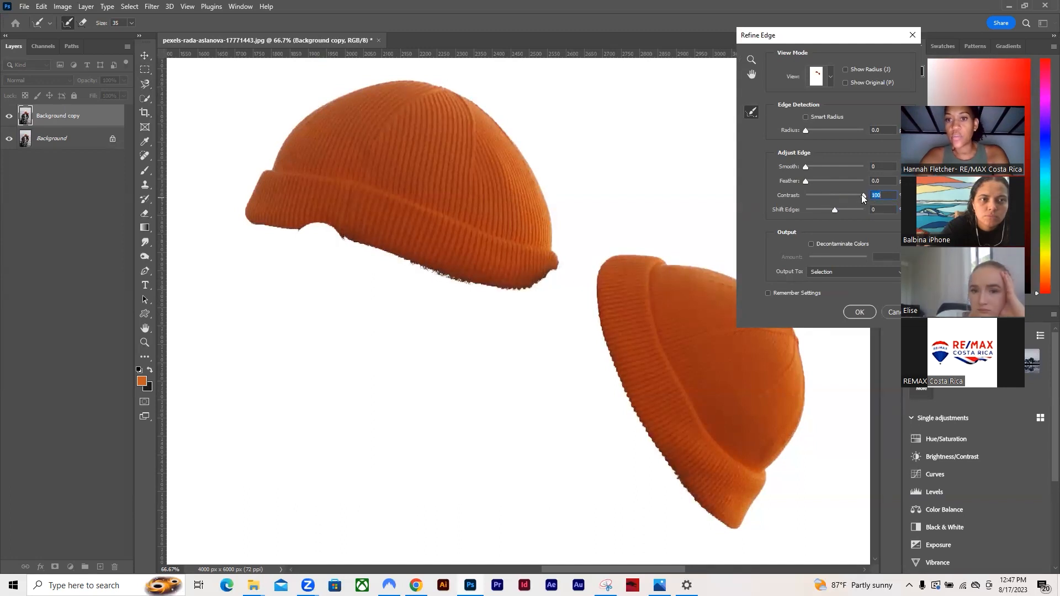
type("0")
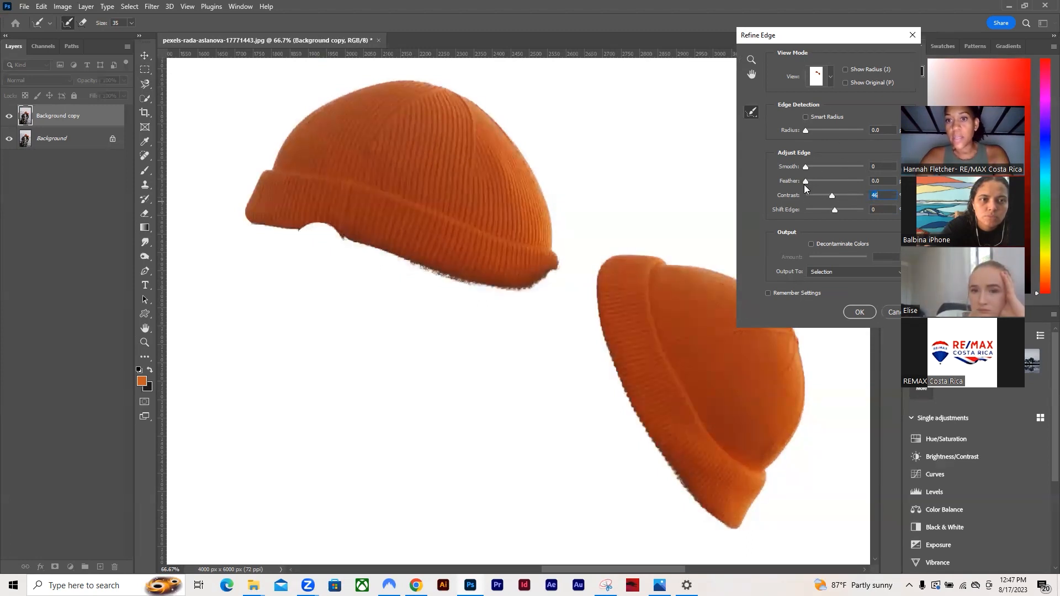
Step: Soften the beanie edges with a Feather of 6.0 px and a Shift Edge of +1%
left_click_drag(805, 180, 977, 188)
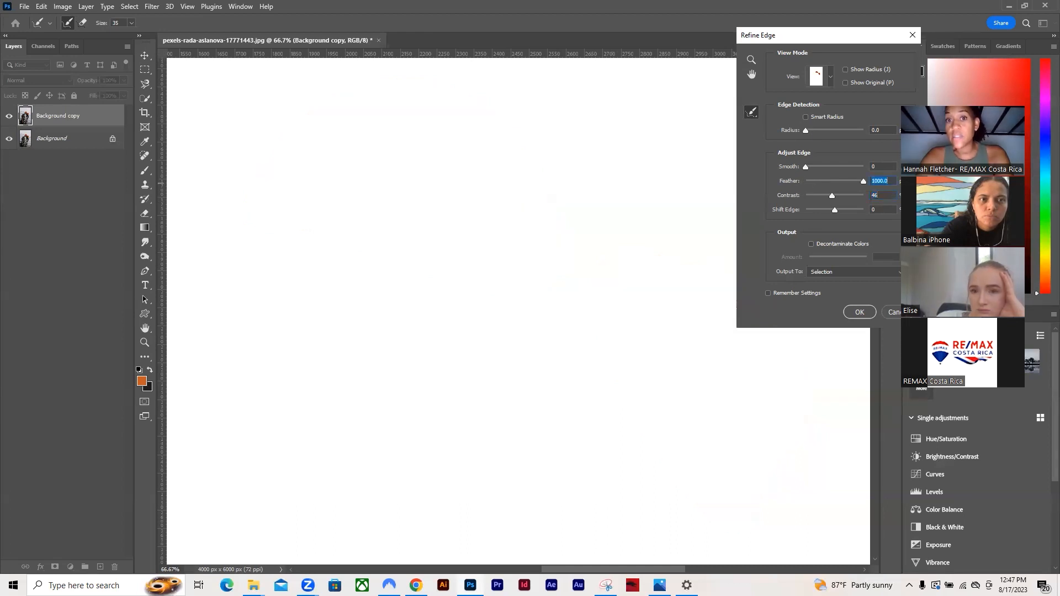
mouse_move(844, 184)
left_mouse_down()
mouse_move(821, 187)
mouse_move(844, 182)
left_mouse_up()
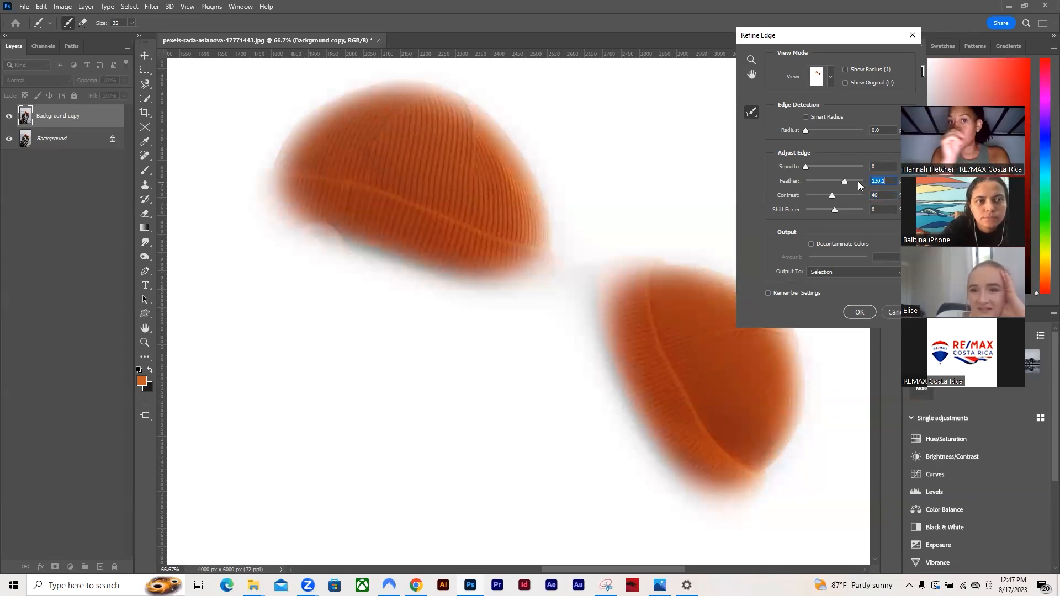
left_click_drag(844, 181, 803, 177)
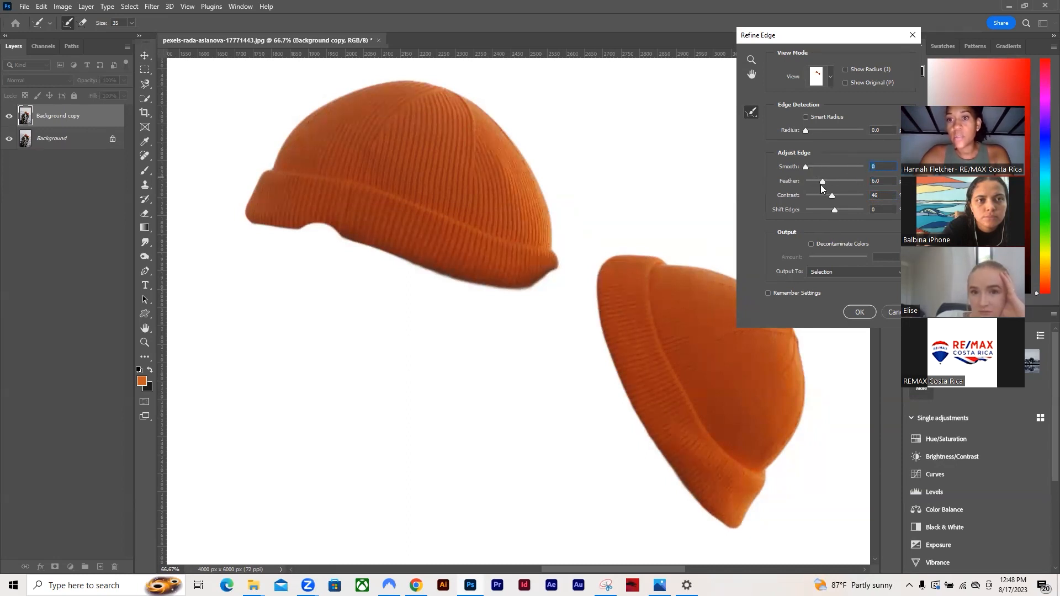
left_click(819, 180)
mouse_move(834, 211)
left_mouse_down()
mouse_move(843, 215)
mouse_move(834, 210)
left_mouse_up()
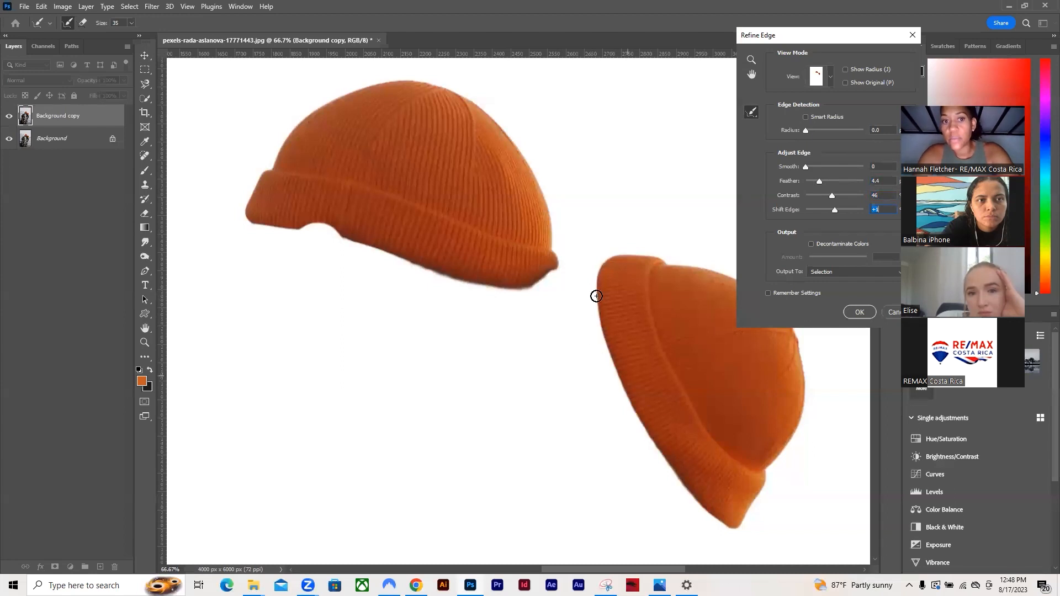
left_click_drag(805, 167, 822, 181)
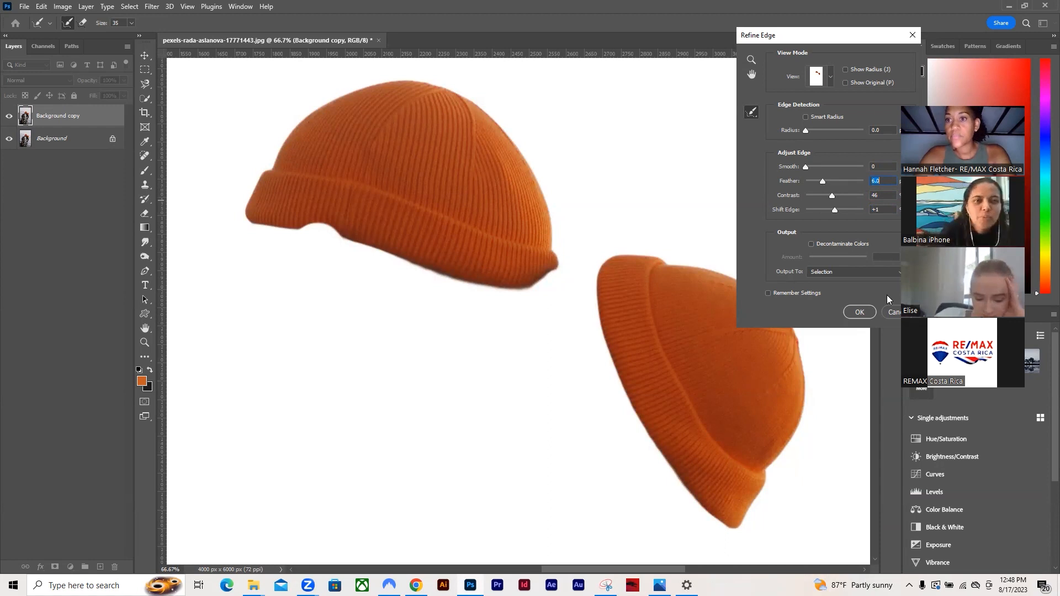
Step: Apply the edge refinement with the output set to Selection
left_click_drag(845, 37, 894, 40)
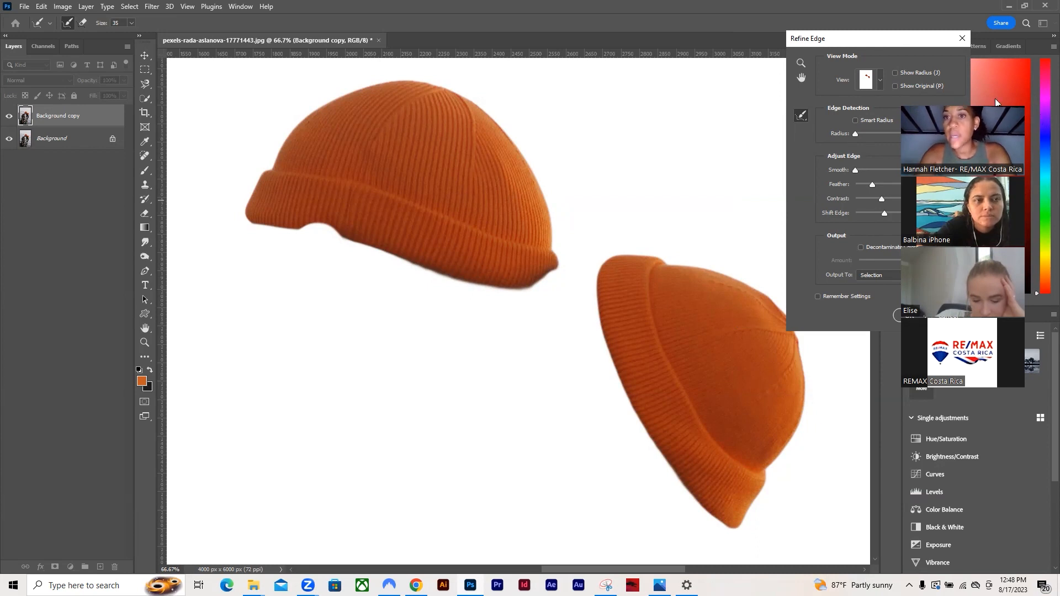
left_click_drag(995, 100, 1013, 258)
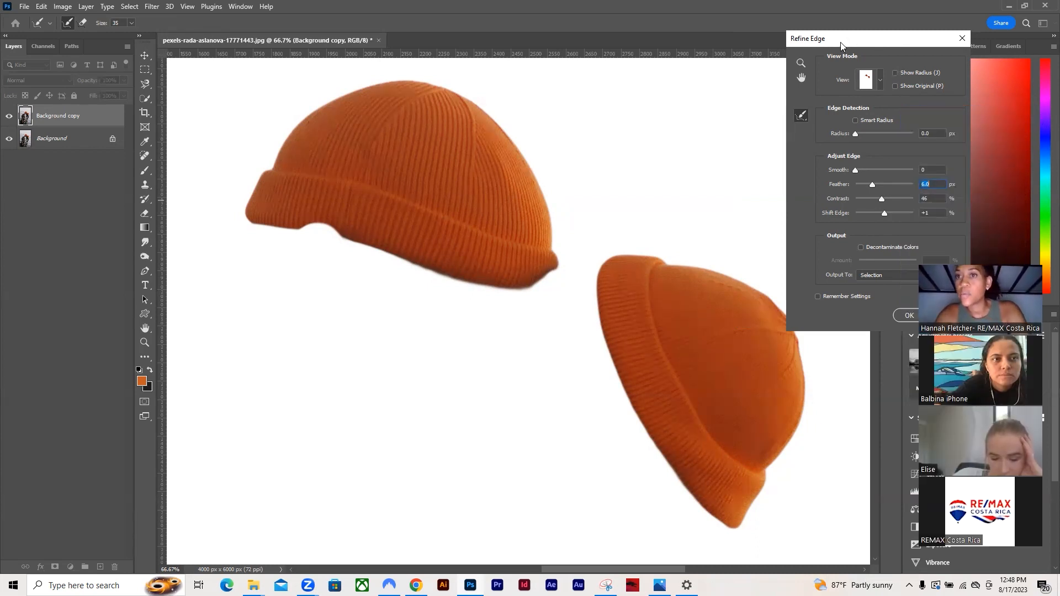
left_click_drag(854, 40, 846, 10)
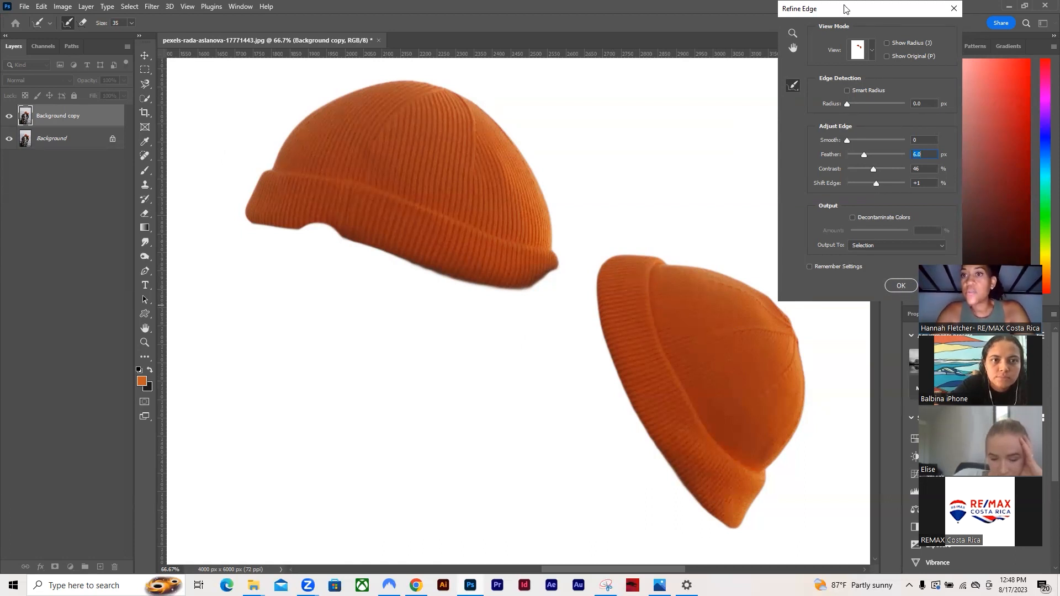
left_click_drag(843, 9, 776, 9)
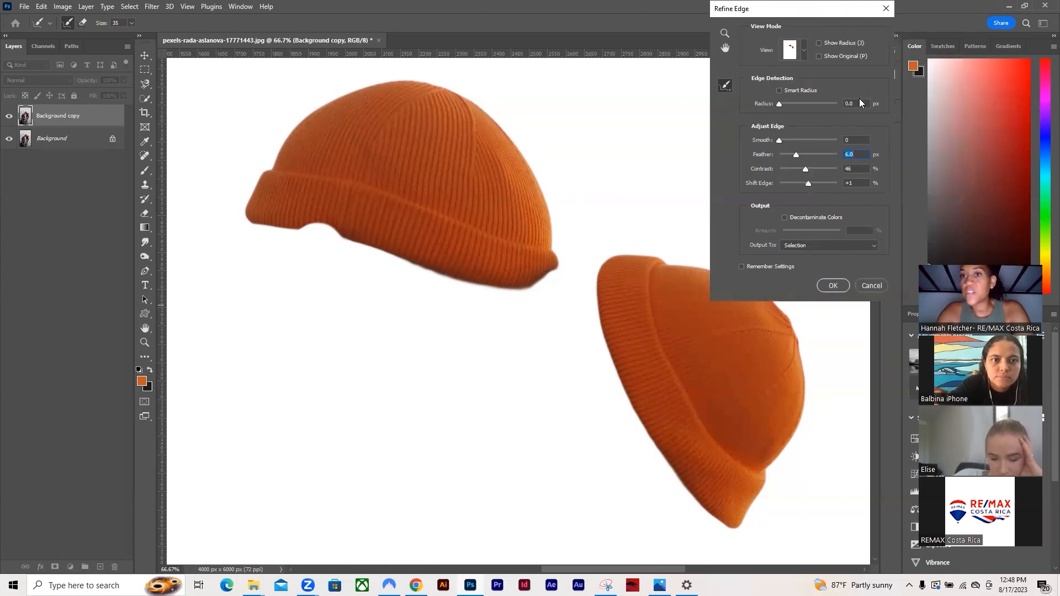
left_click(831, 287)
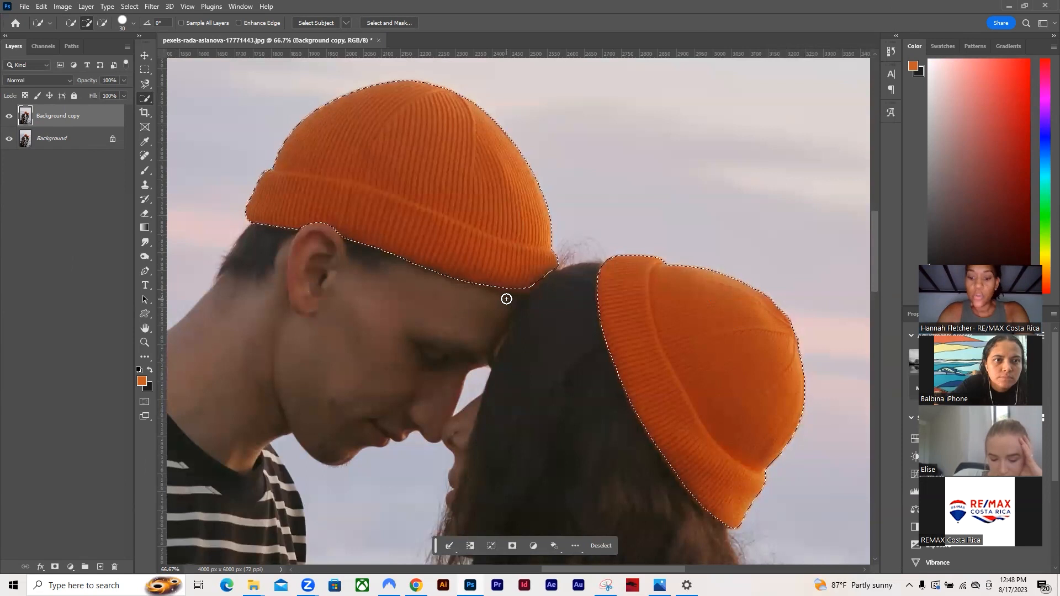
Step: Copy the selected beanies from Background copy onto a new layer and check the cutout by toggling the lower layers' visibility
key("ctrl+0")
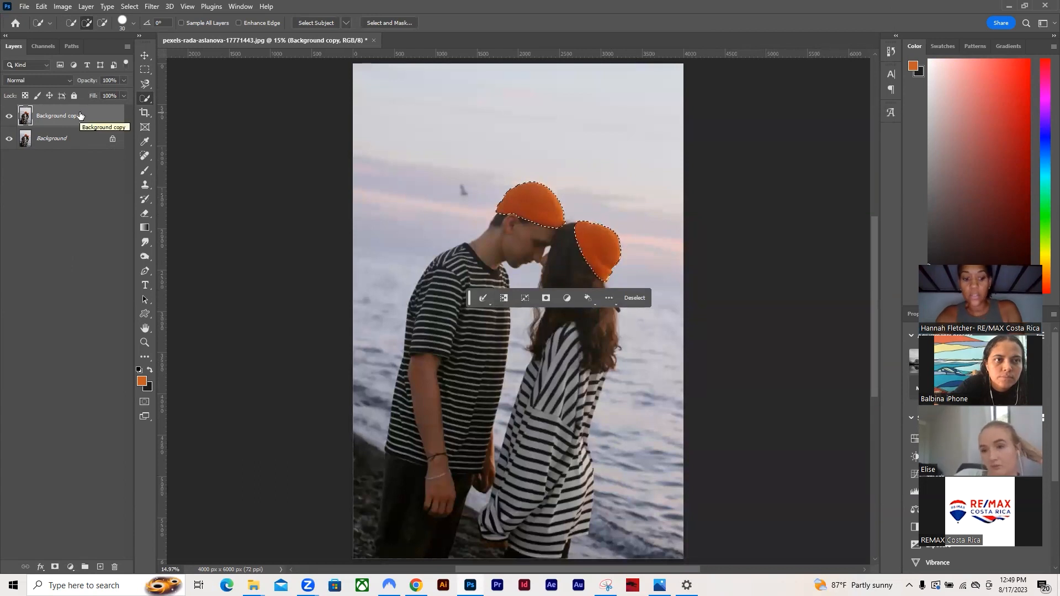
key("ctrl+j")
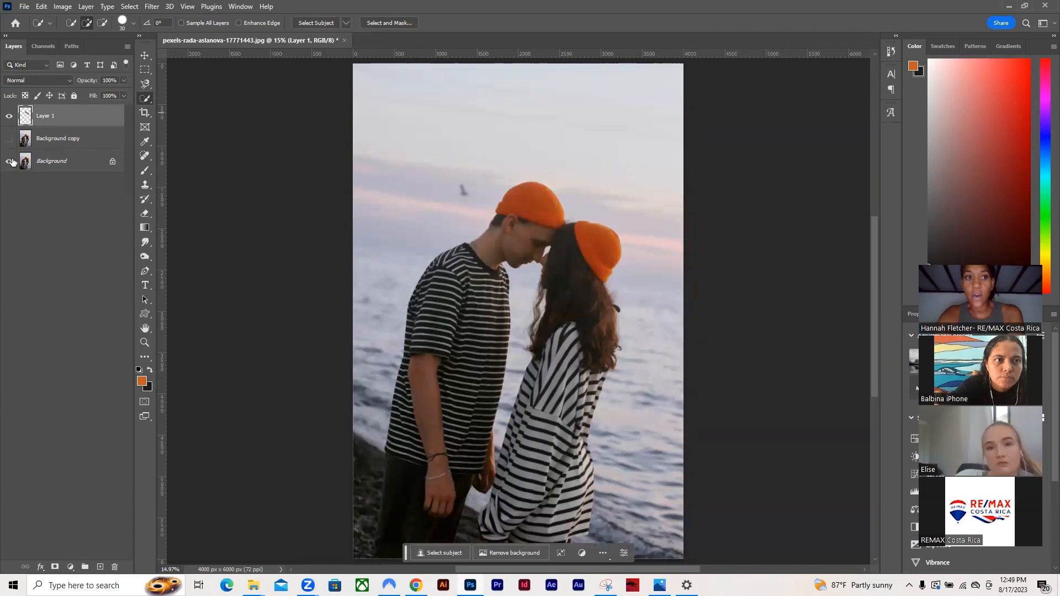
left_click(8, 161)
left_click(9, 162)
left_click(8, 138)
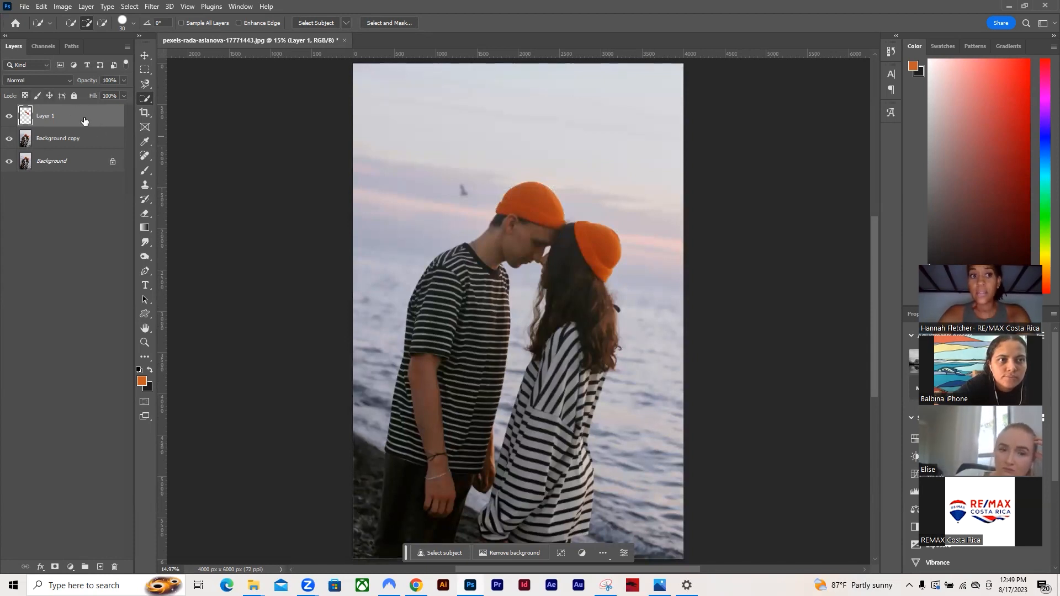
left_click(63, 7)
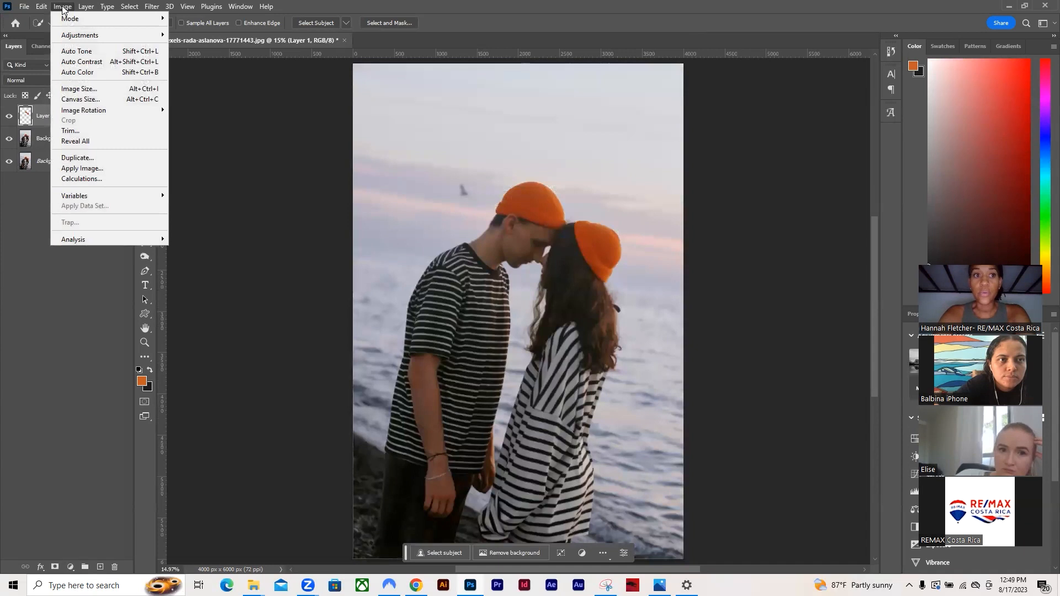
mouse_move(75, 36)
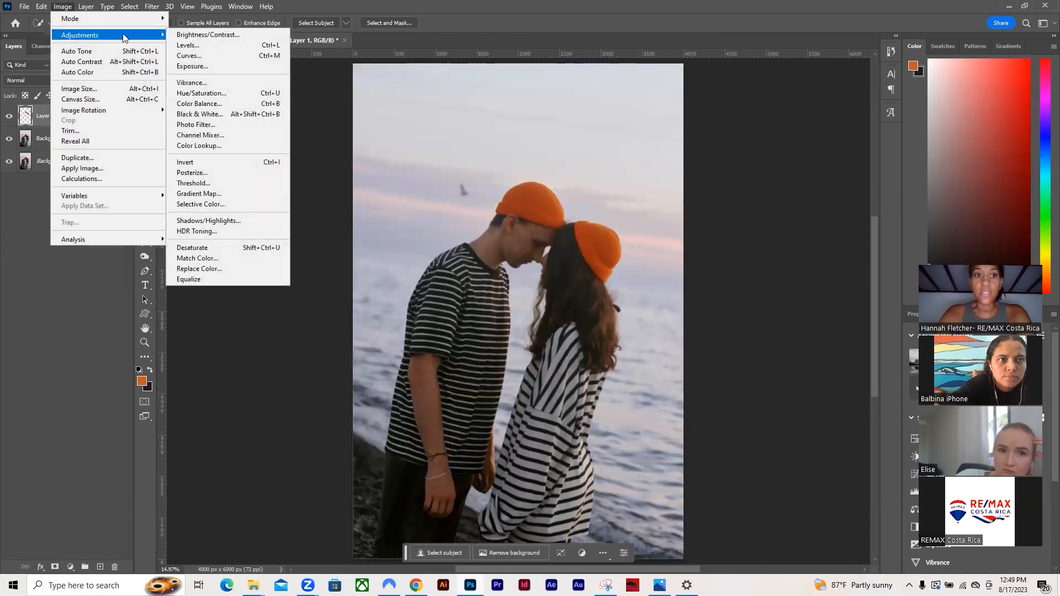
left_click(210, 100)
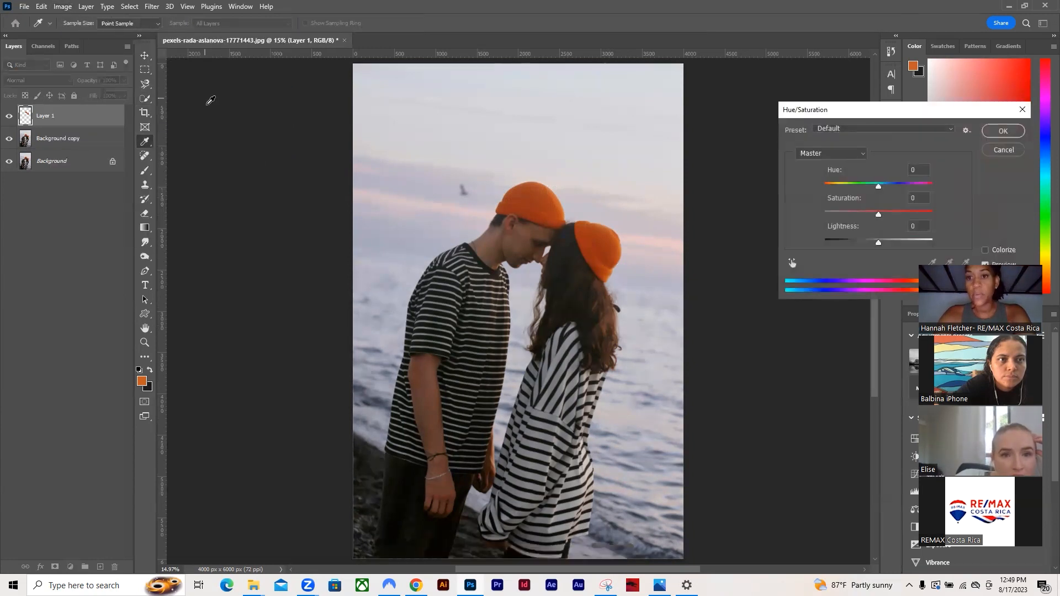
left_click_drag(866, 109, 762, 74)
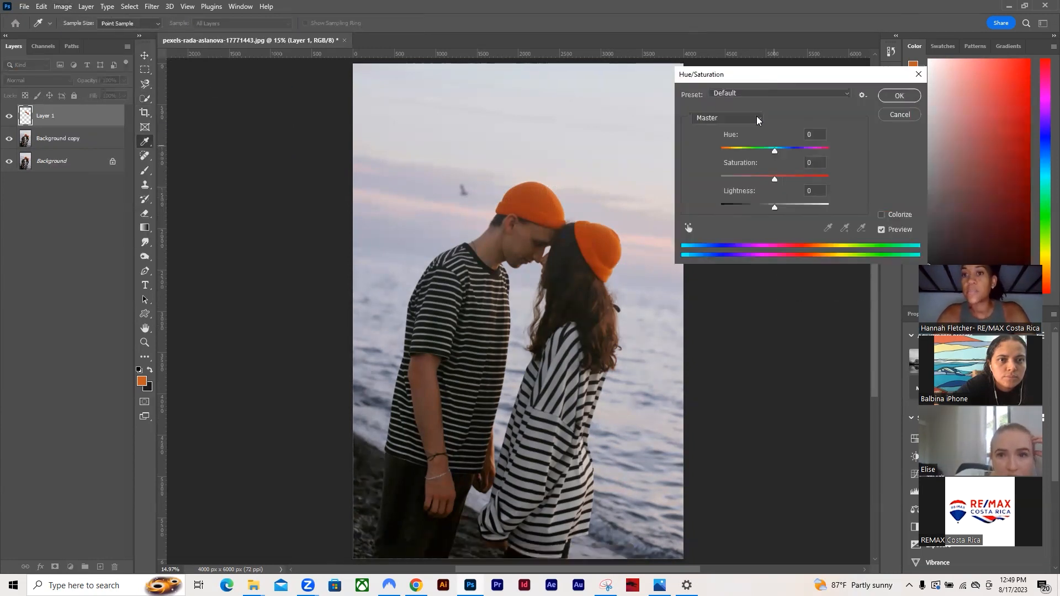
left_click(911, 115)
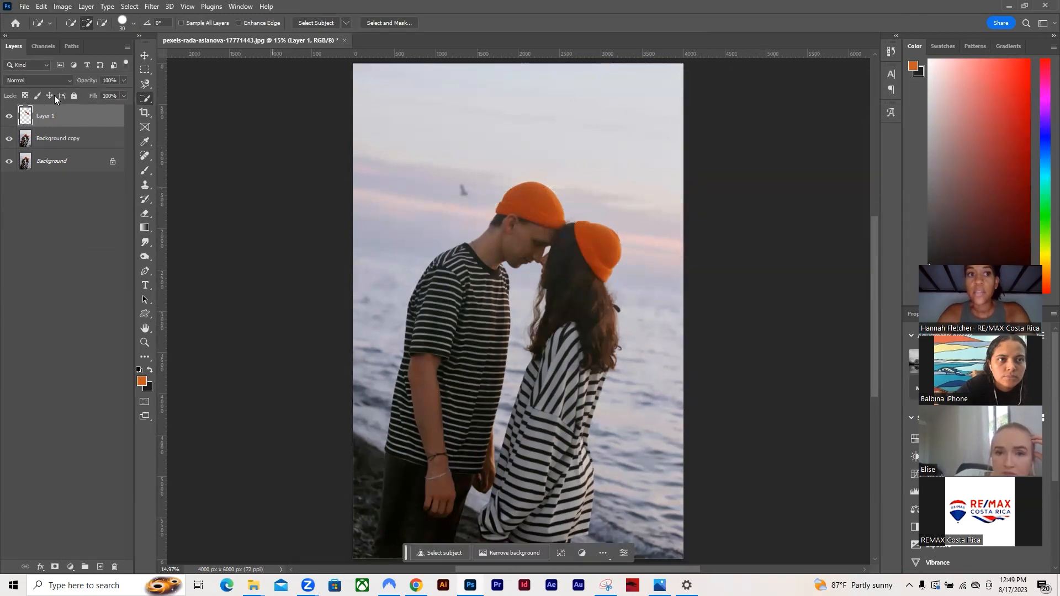
Step: Recolor the beanies on Layer 1 from orange to bright magenta-purple using Hue/Saturation with Saturation +7 and Lightness -1
left_click(63, 8)
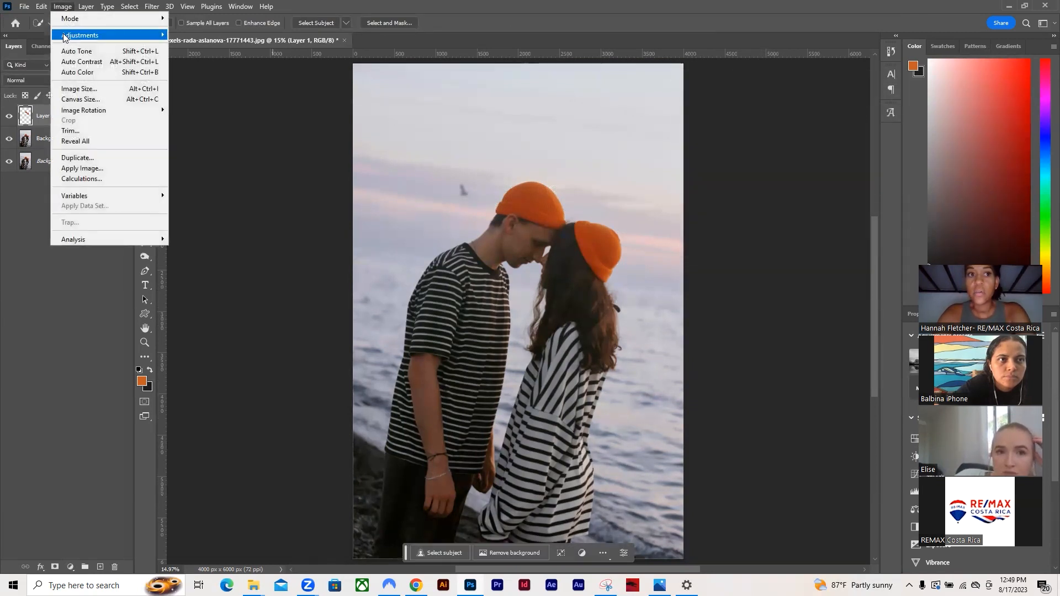
mouse_move(65, 36)
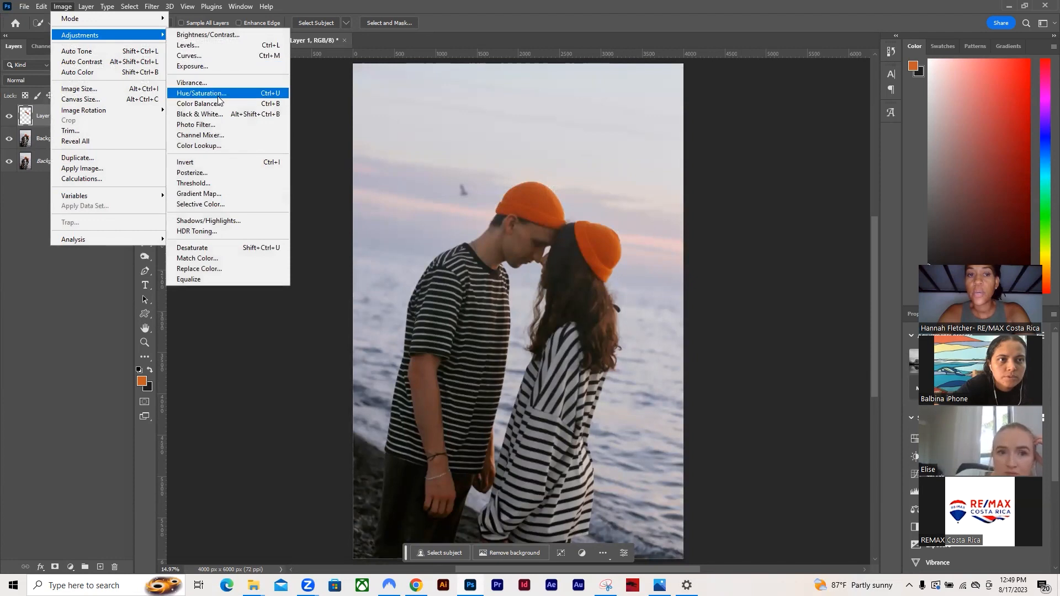
left_click(202, 93)
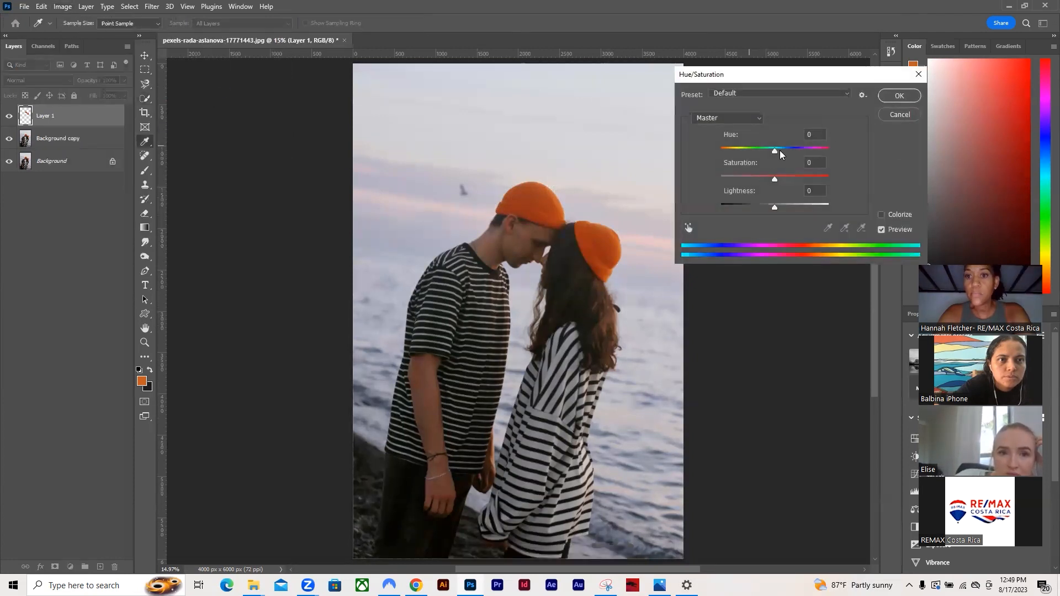
left_click_drag(775, 153, 769, 189)
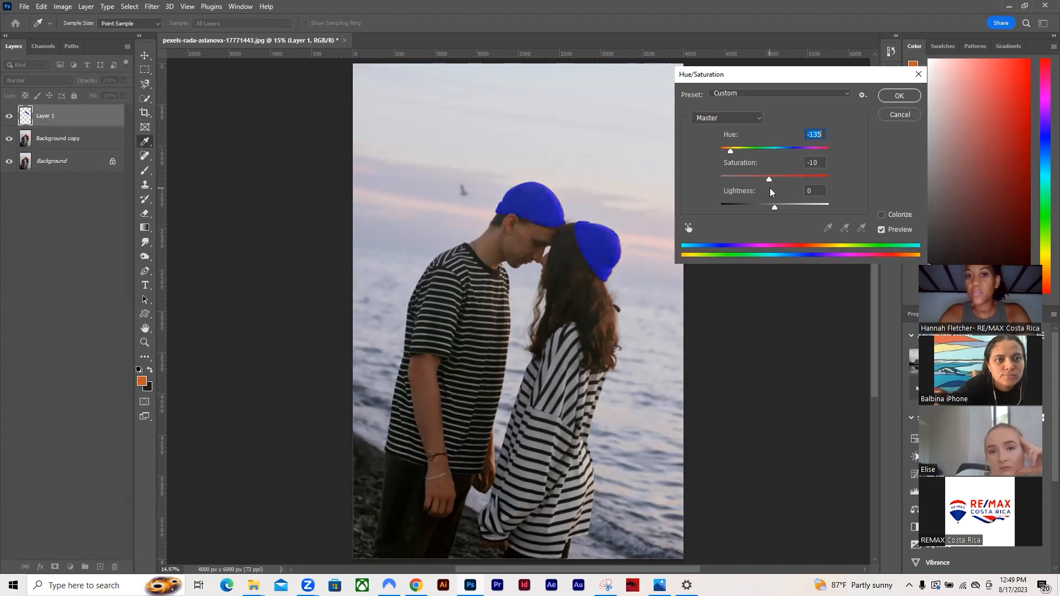
left_click_drag(769, 208, 778, 188)
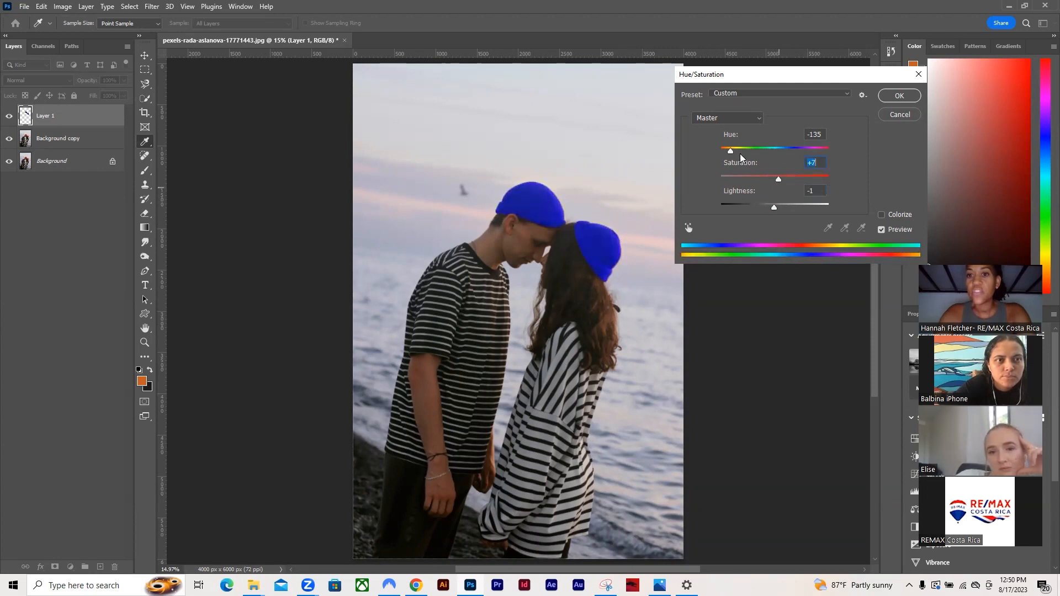
left_click_drag(729, 151, 743, 160)
left_click(899, 96)
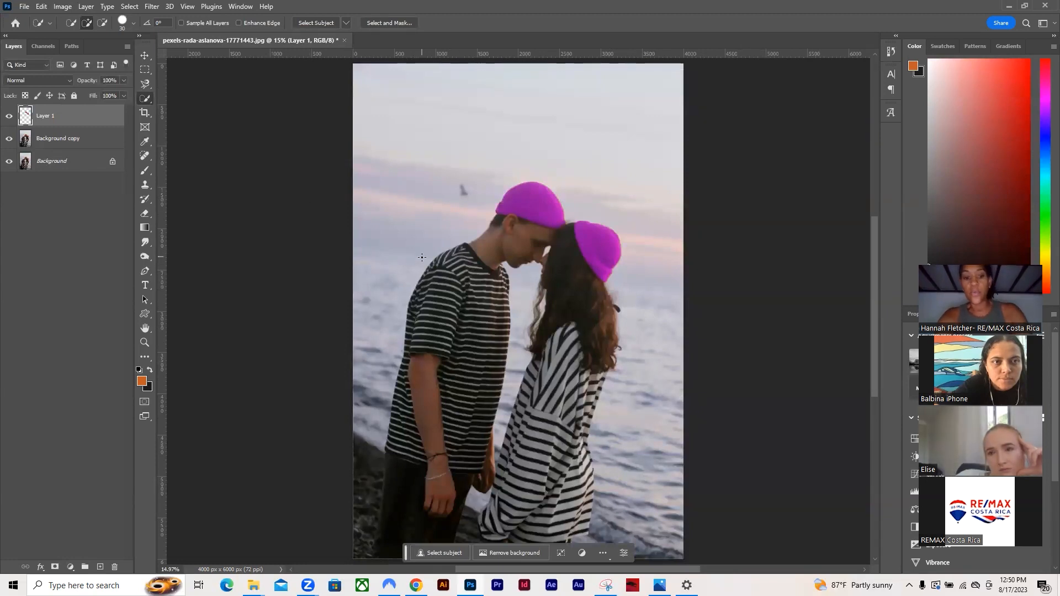
Step: Try the Dissolve, Multiply and Color Burn blend modes on Layer 1 while viewing the beanies close up, and return it to Normal
key("z")
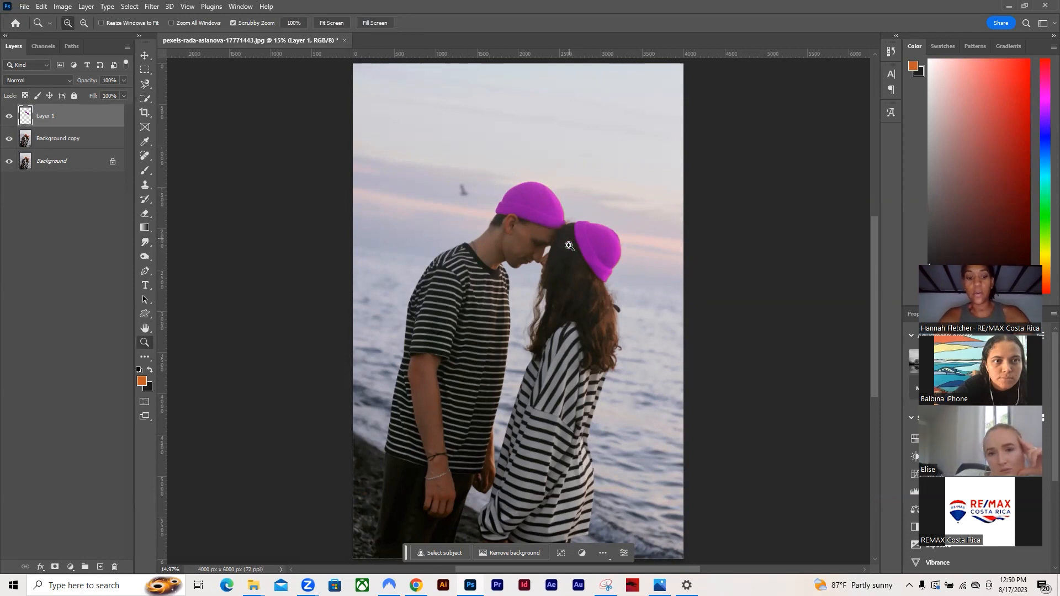
left_click_drag(568, 245, 662, 308)
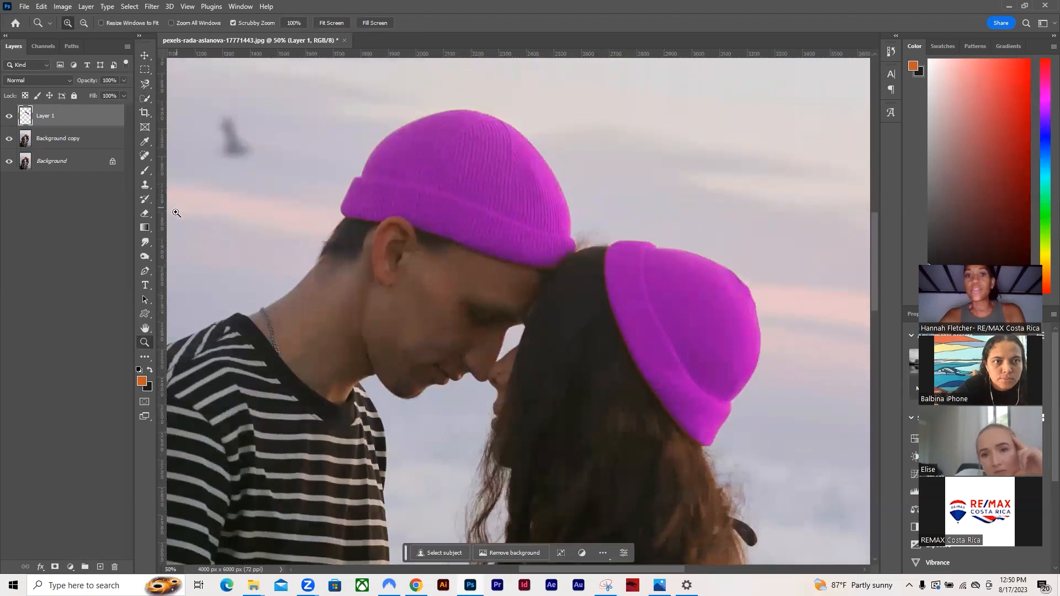
scroll(683, 305, "down", 2)
scroll(683, 306, "up", 2)
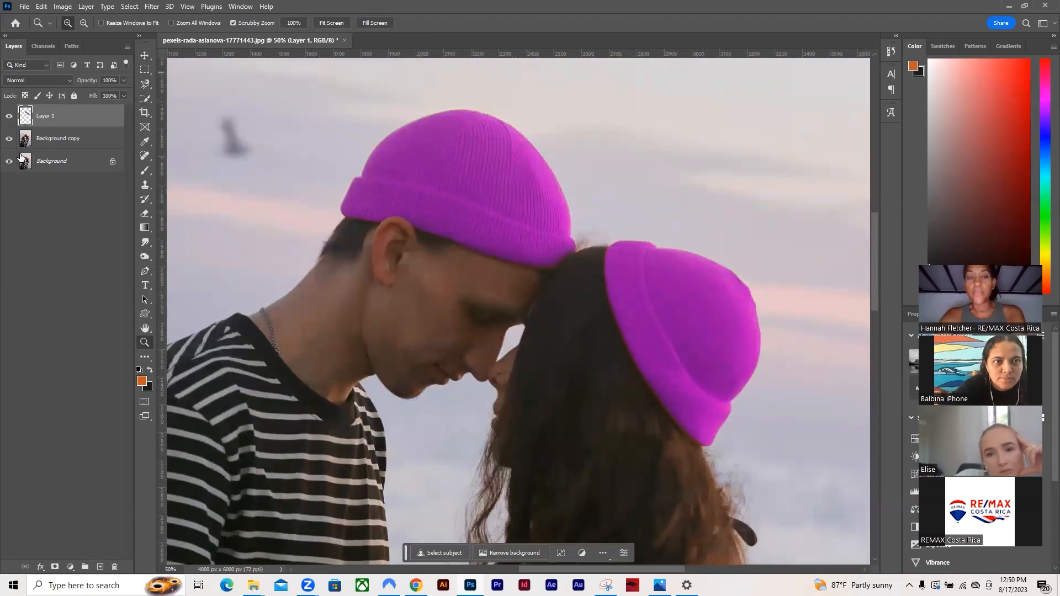
left_click(69, 80)
left_click(50, 96)
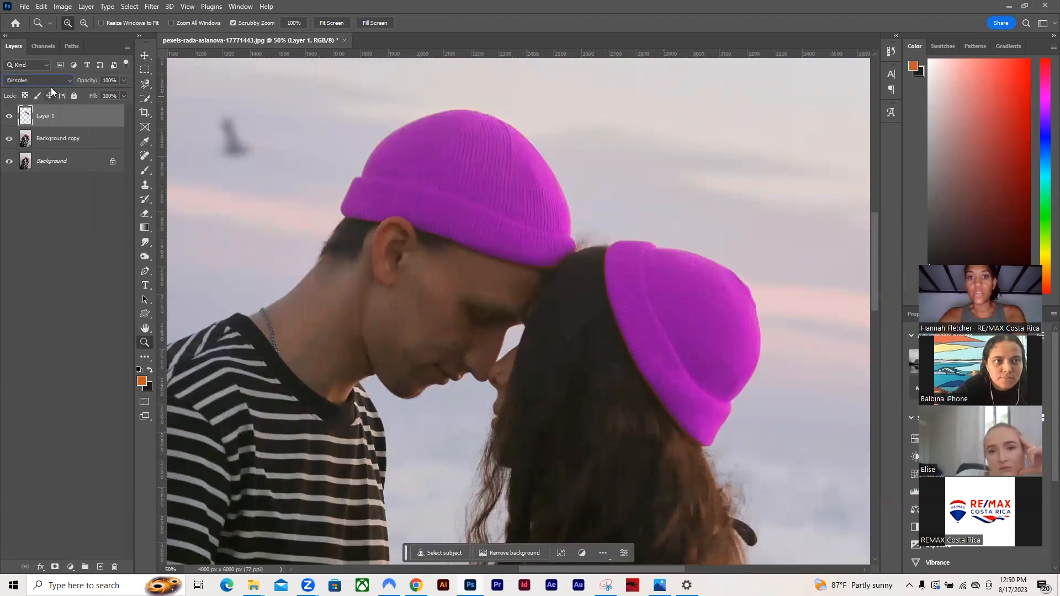
left_click(64, 78)
left_click(48, 121)
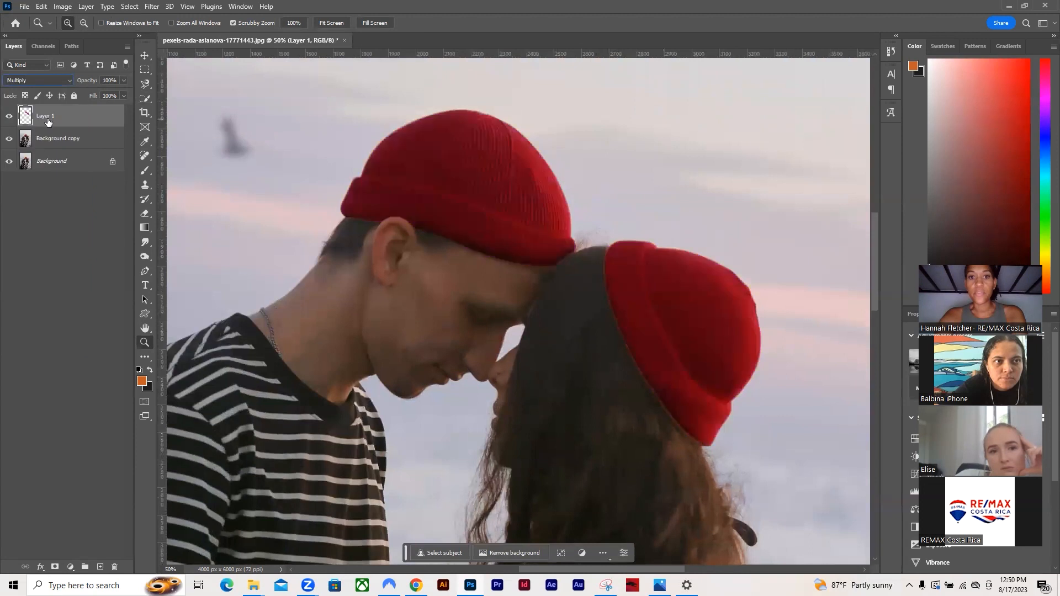
left_click(68, 81)
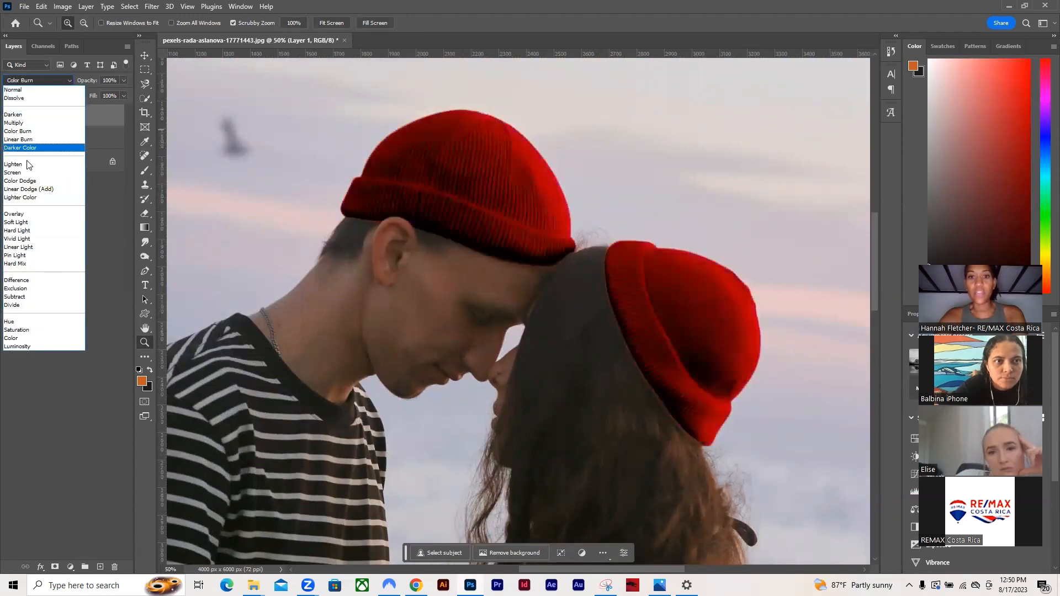
left_click(27, 90)
Step: Set the opacity of Layer 1 to 83%
left_click(123, 81)
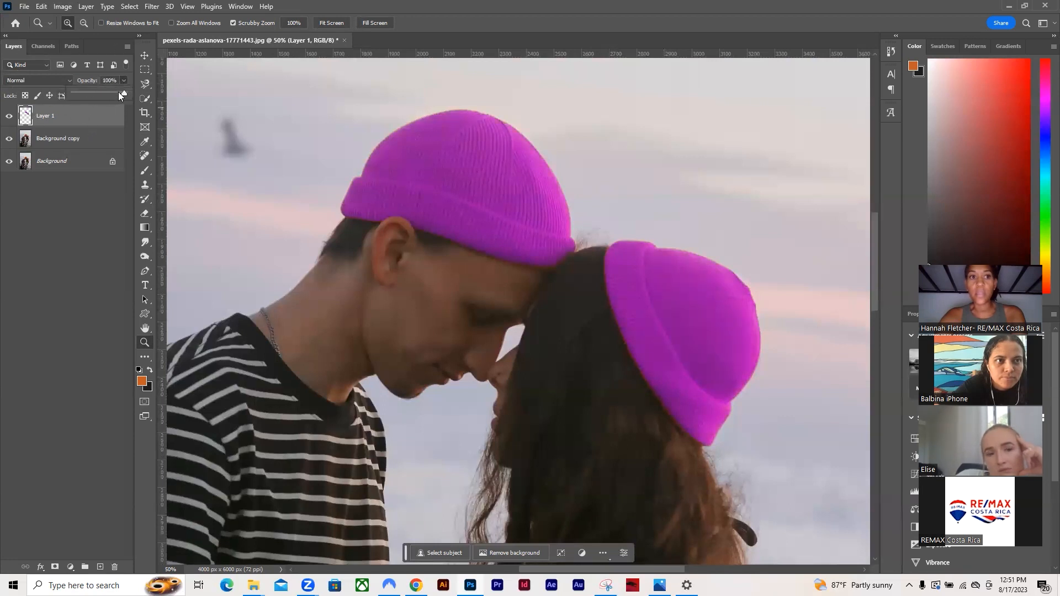
left_click_drag(84, 98, 115, 95)
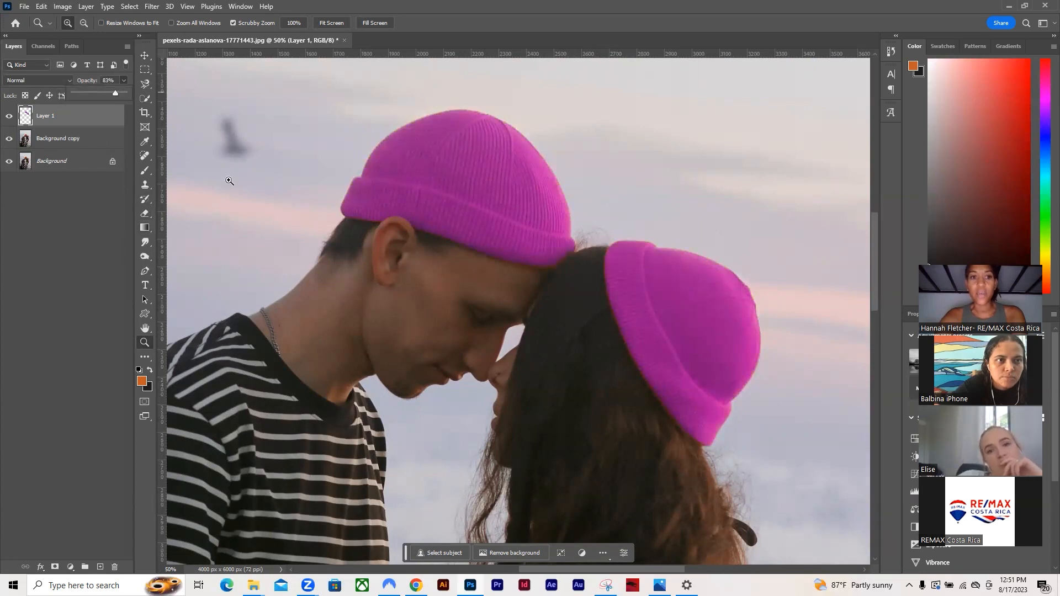
Step: Try the Eraser on Layer 1 with a 275 px brush at 72% hardness, and undo the erasing
left_click(145, 215)
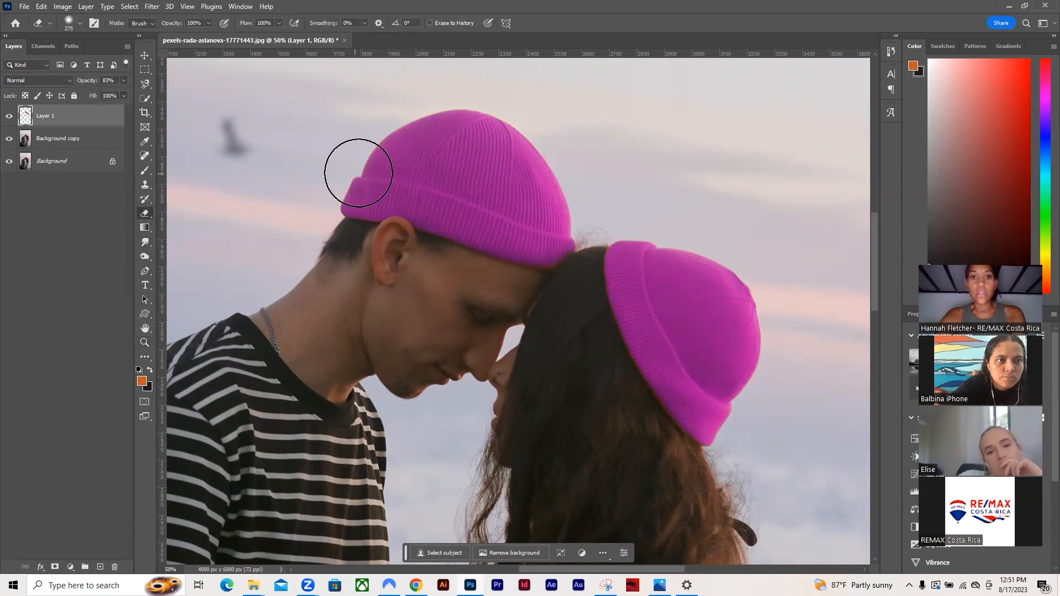
left_click(81, 25)
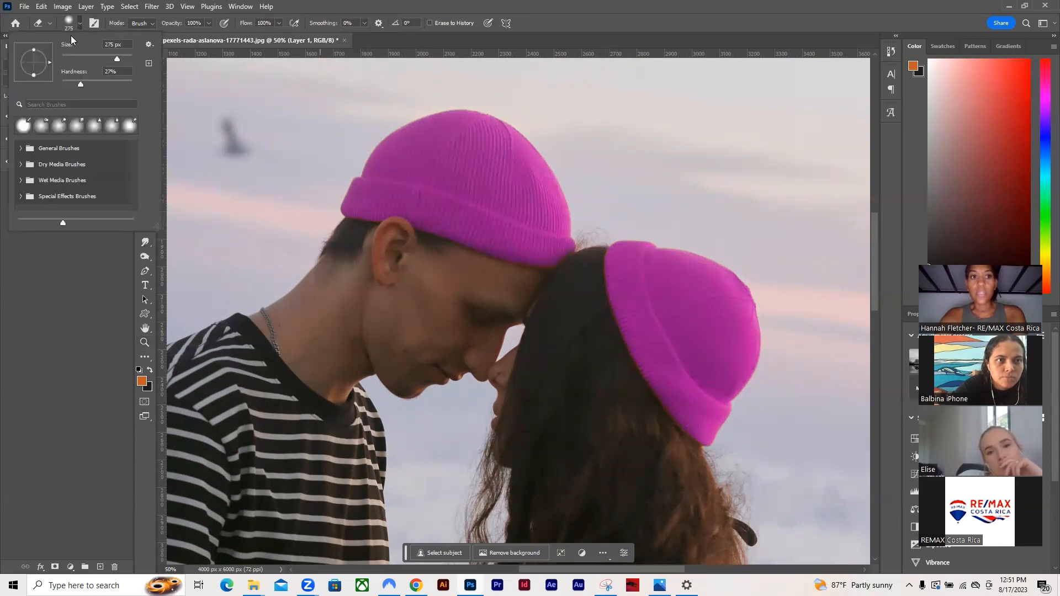
left_click_drag(83, 80, 113, 85)
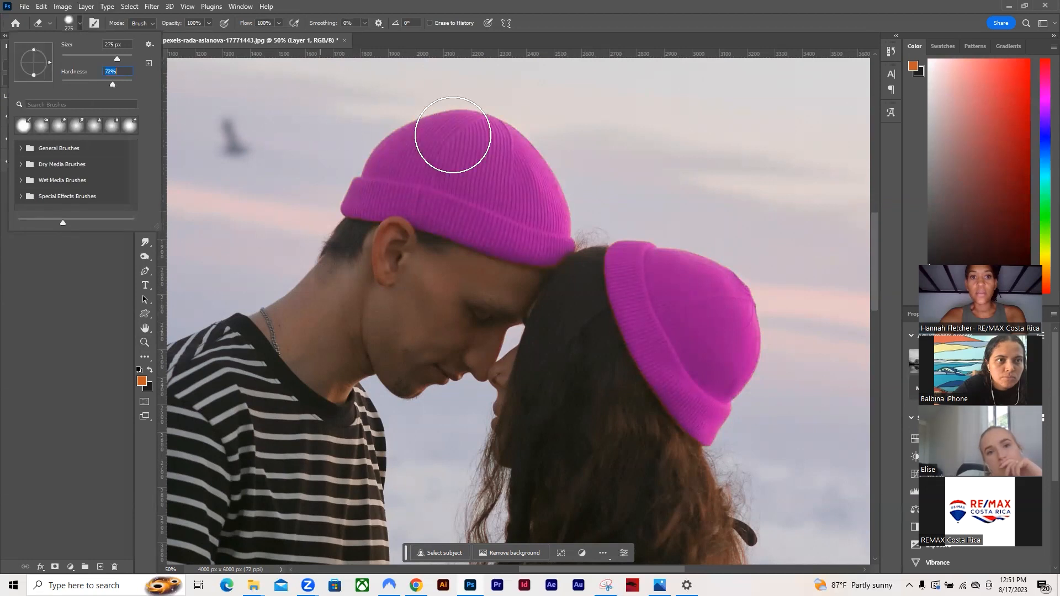
left_click(243, 154)
left_click(577, 181)
key("ctrl+z")
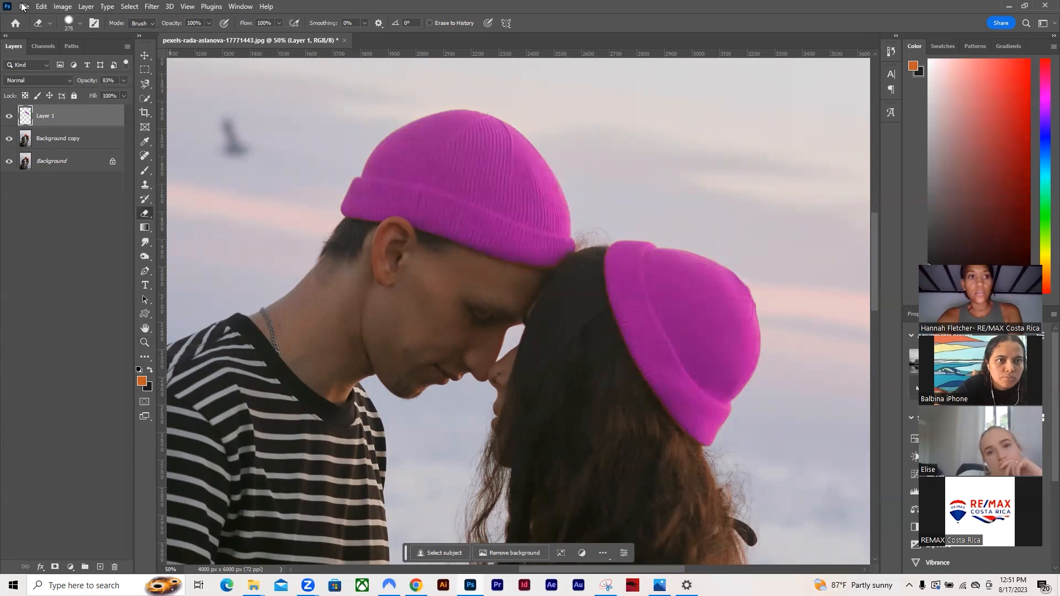
Step: Partly erase the purple along the man's beanie crown and front brim with the Eraser at 17% hardness and 43% opacity, and compare with Layer 1 hidden
left_click(79, 23)
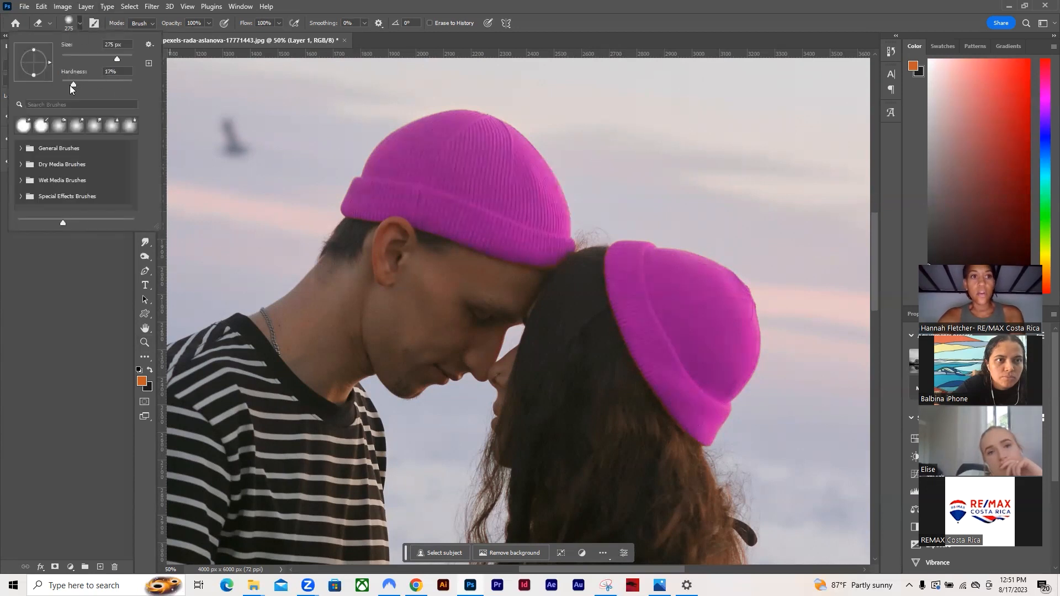
left_click(322, 109)
left_click(208, 23)
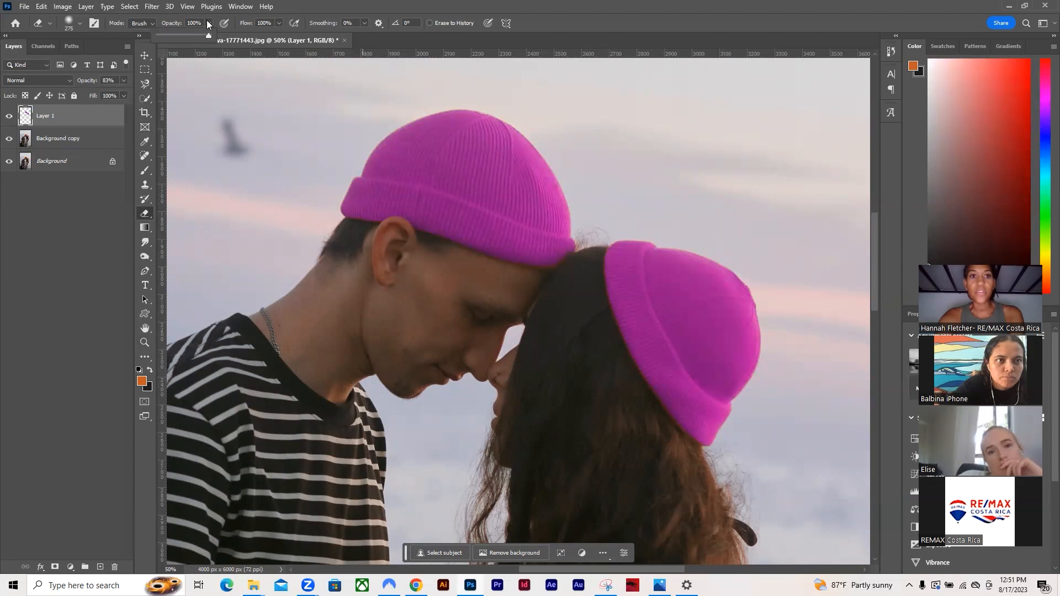
left_click(180, 36)
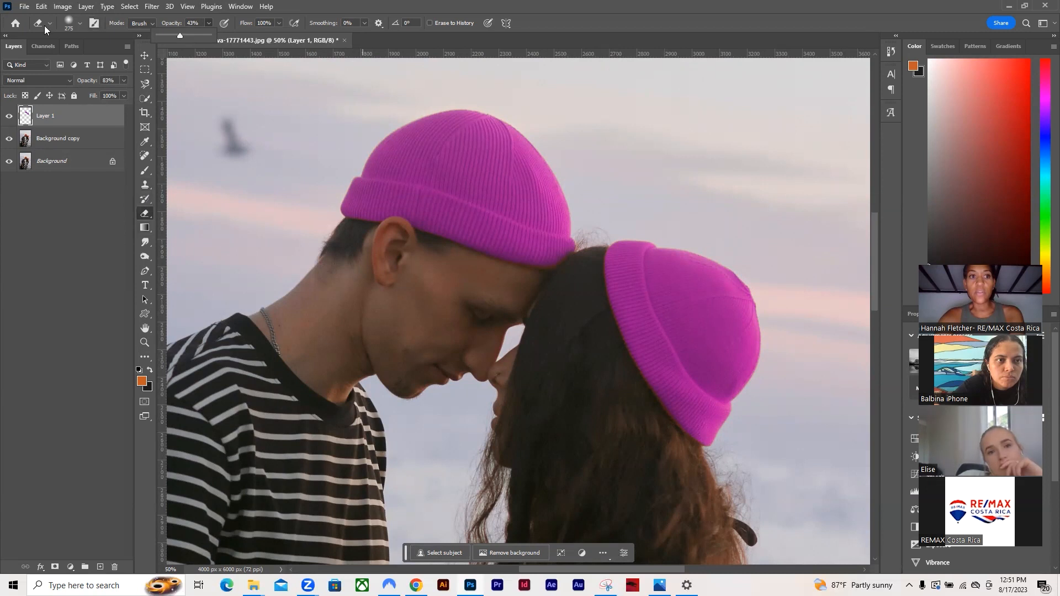
mouse_move(543, 131)
left_mouse_down()
mouse_move(499, 104)
mouse_move(435, 107)
mouse_move(346, 159)
mouse_move(334, 204)
left_mouse_up()
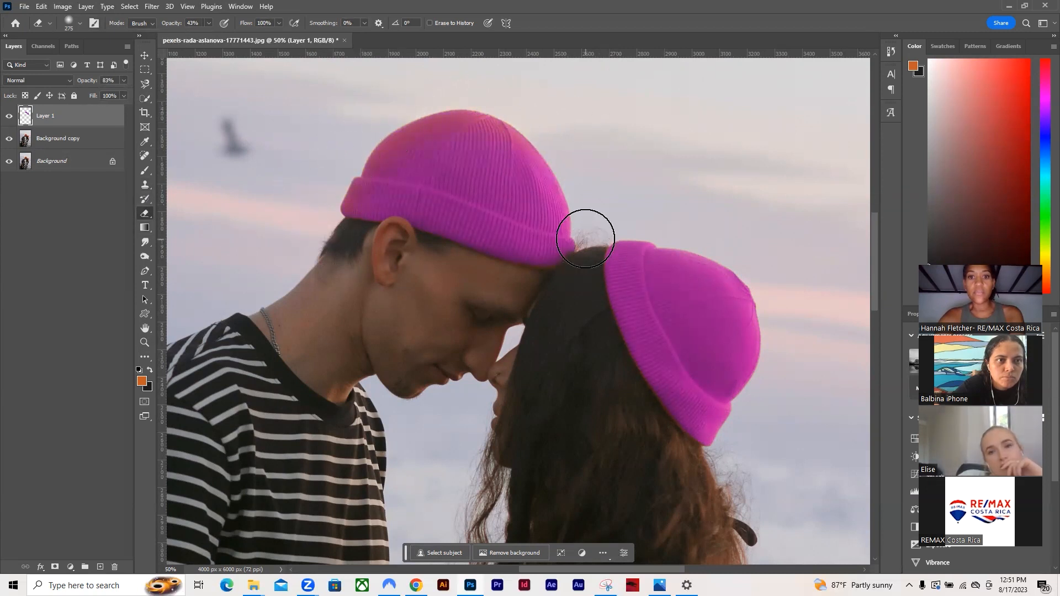
left_click_drag(507, 239, 554, 247)
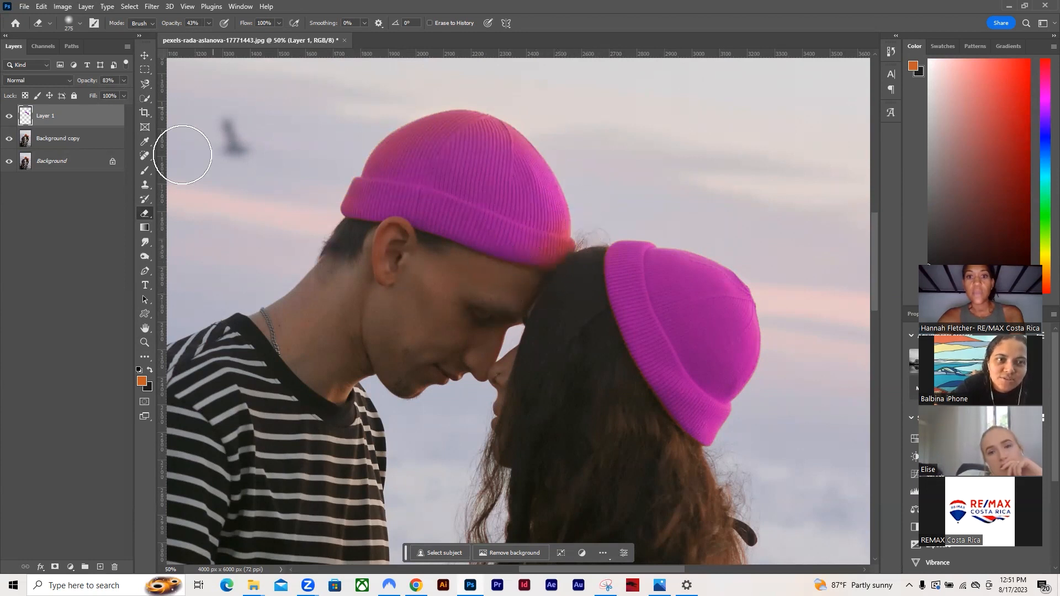
left_click(9, 116)
left_click(9, 116)
left_click(9, 117)
left_click(9, 117)
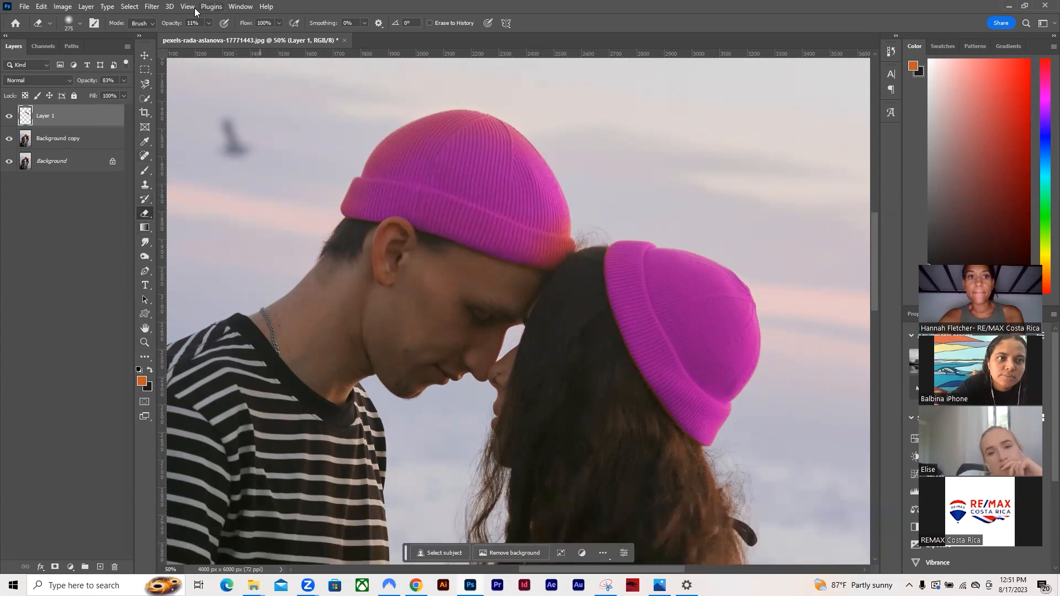
Step: Fade more purple from both beanies with the Eraser at 28% opacity, and set the opacity of Layer 1 to 65%
left_click_drag(208, 33, 218, 34)
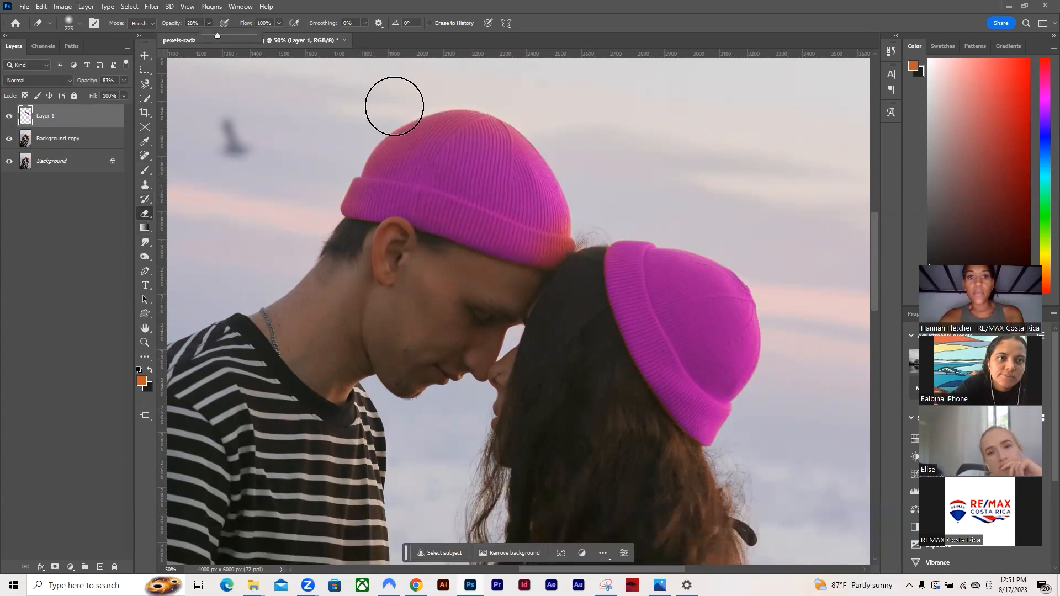
left_click_drag(539, 245, 511, 235)
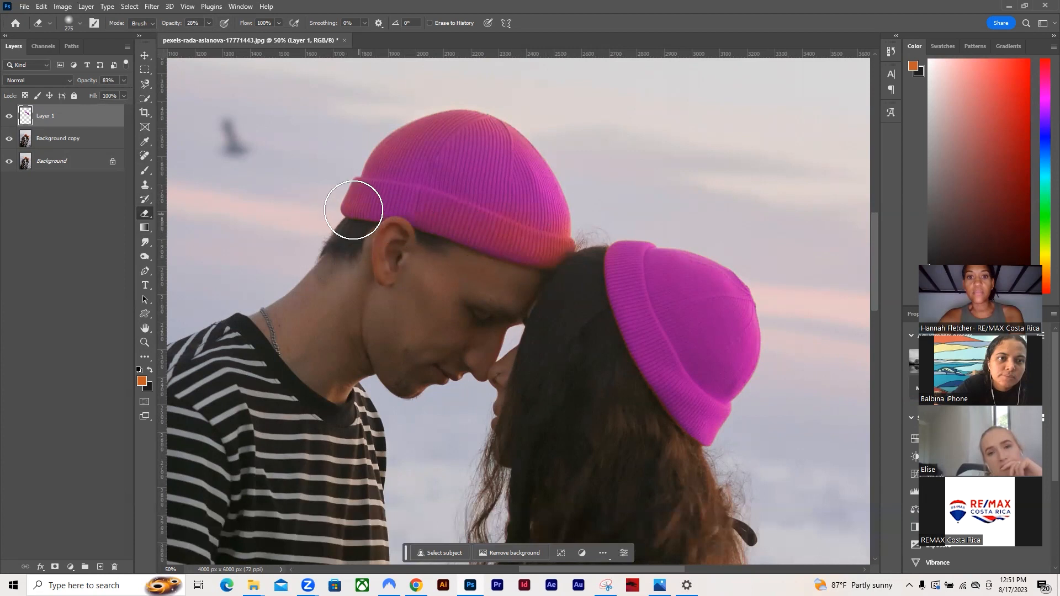
left_click_drag(506, 246, 464, 194)
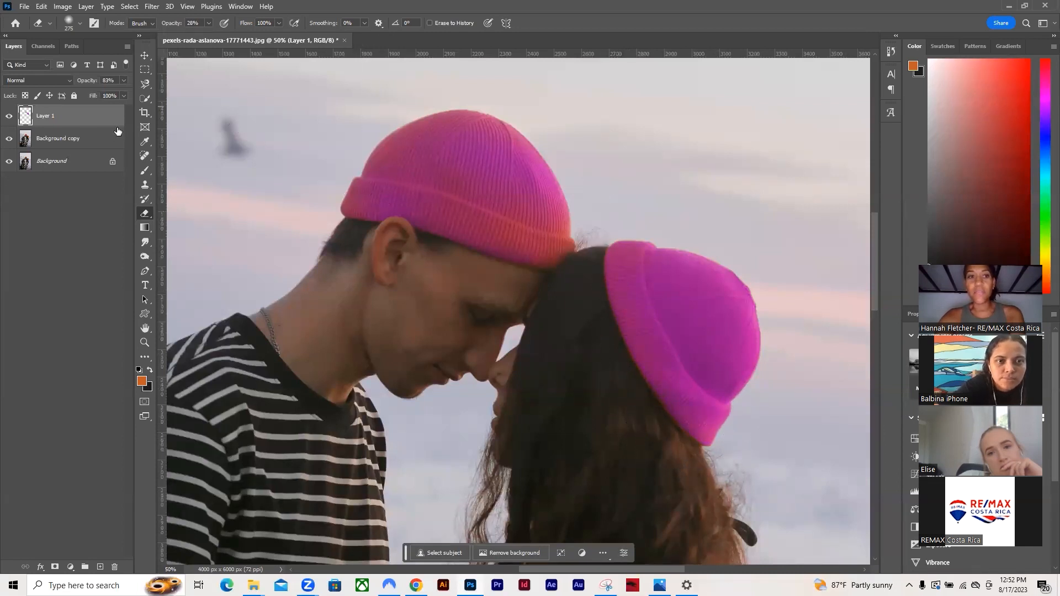
left_click_drag(105, 92, 107, 93)
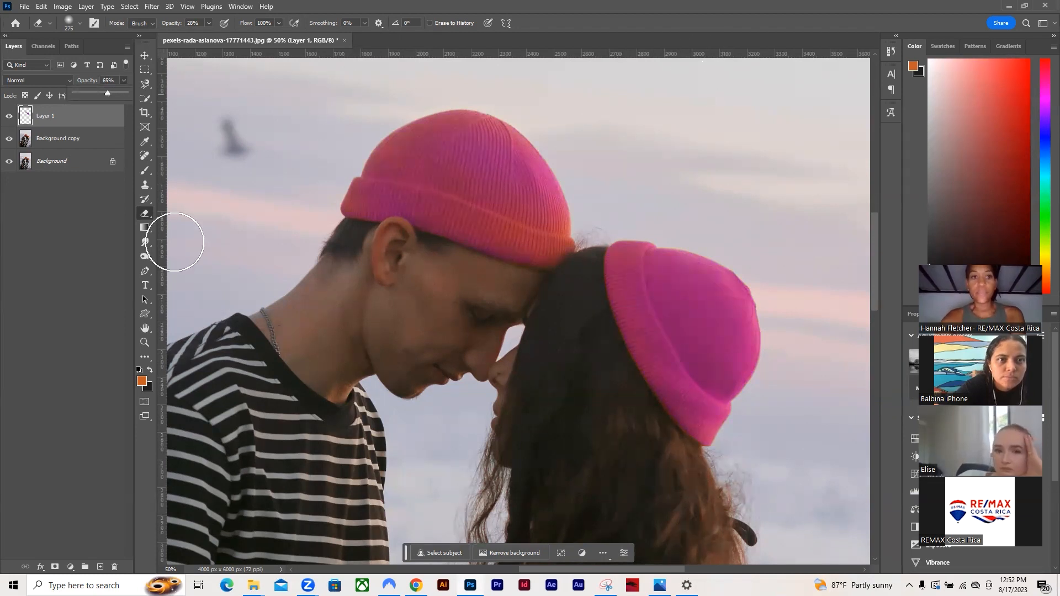
left_click(145, 56)
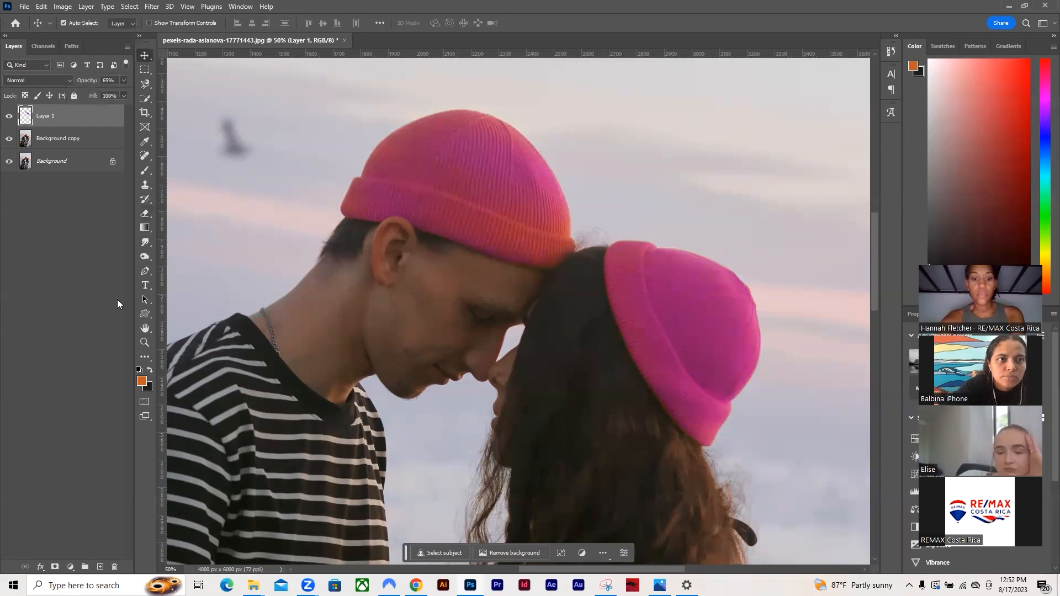
Step: Compare the recolored beanies with the original orange by hiding and showing Layer 1, and examine their edges and color blending up close
key("ctrl+0")
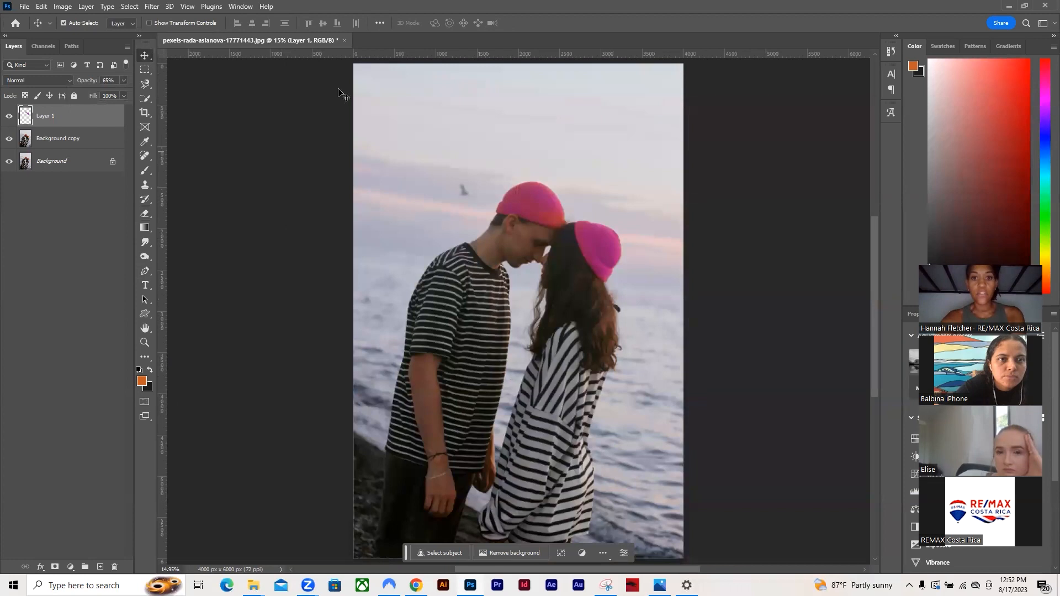
left_click(8, 116)
left_click(9, 117)
left_click(8, 116)
left_click(8, 116)
left_click(9, 116)
left_click(8, 116)
left_click(144, 342)
left_click(597, 239)
left_click(634, 279)
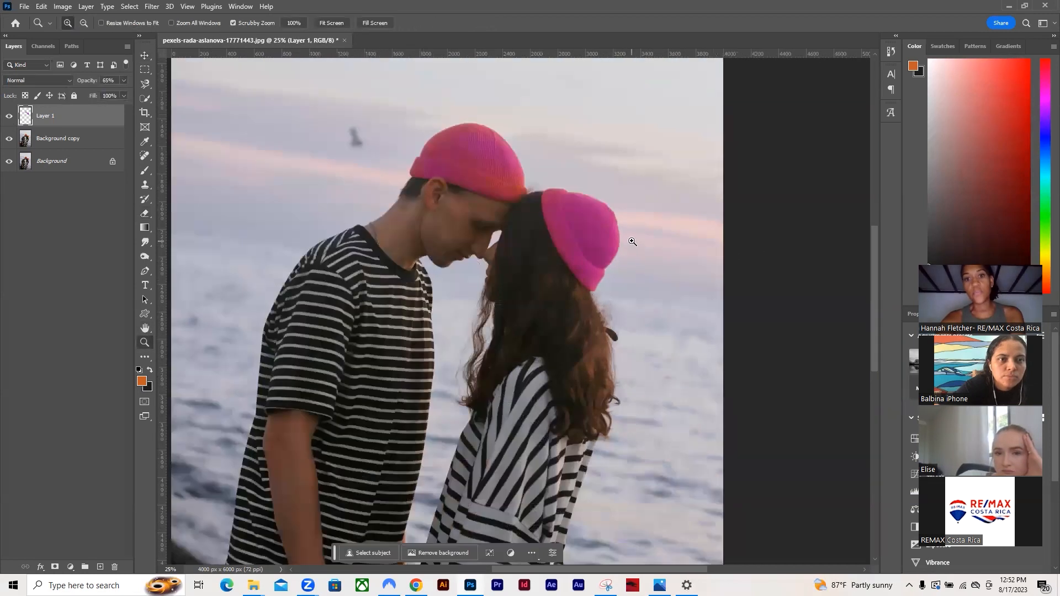
left_click(633, 246)
left_click(518, 209)
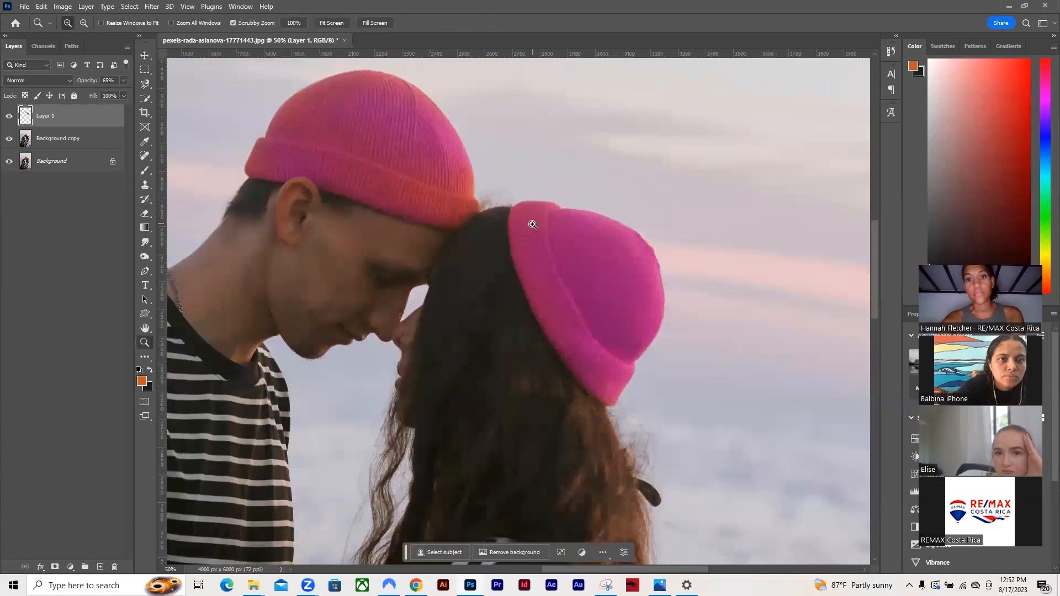
key("ctrl+0")
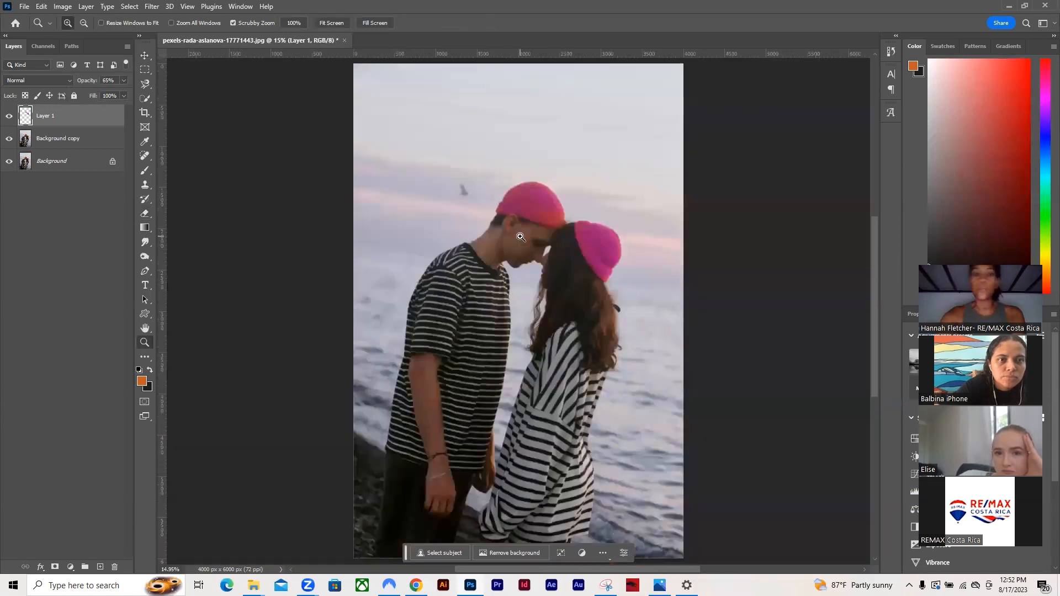
left_click(9, 117)
left_click(10, 117)
left_click(9, 117)
left_click(10, 117)
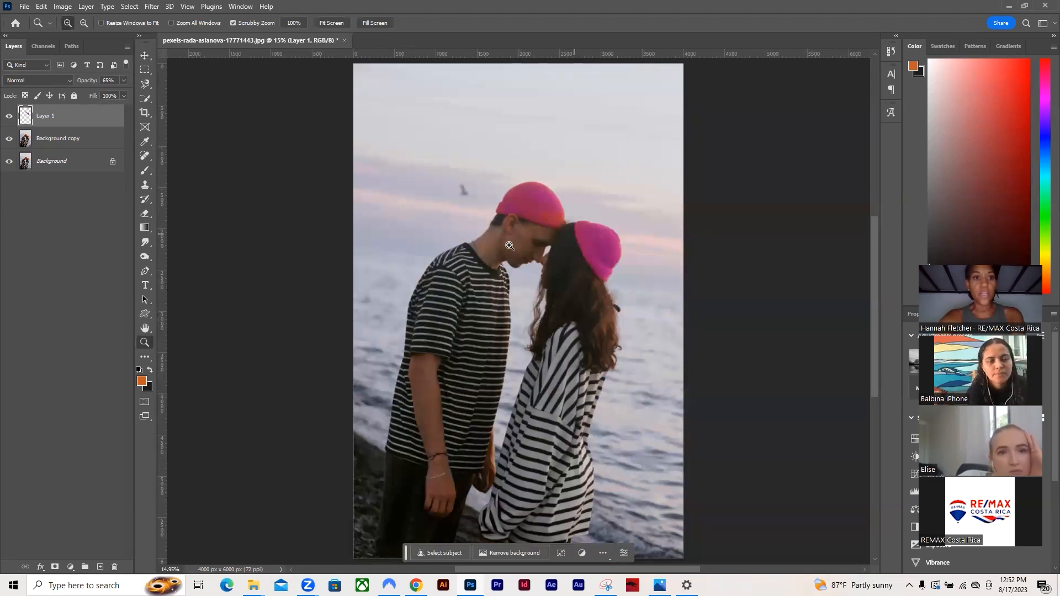
scroll(490, 205, "up", 2)
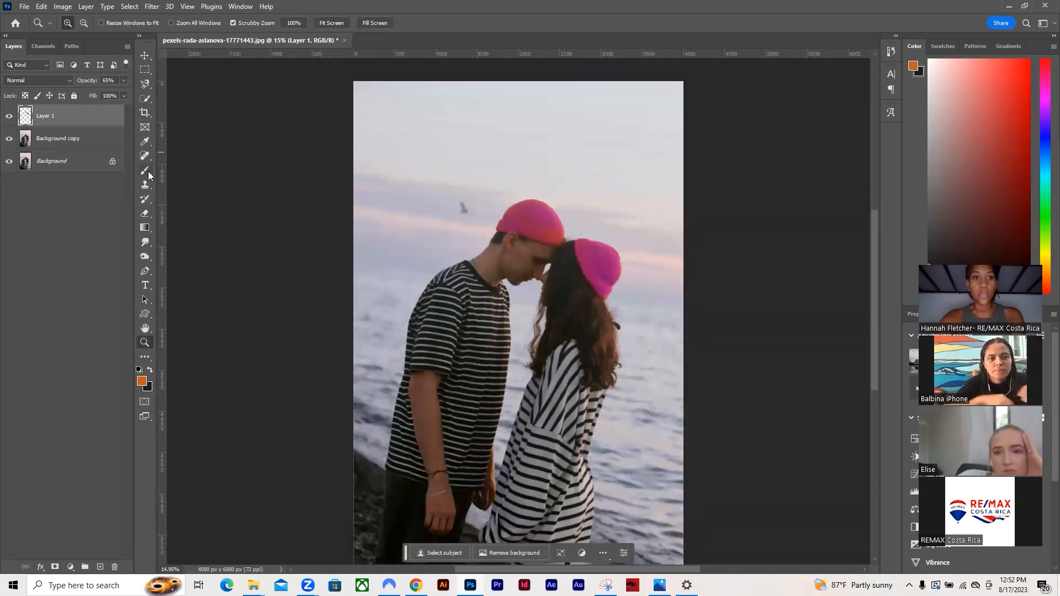
Step: Try to remove the bird from the sky with the Spot Healing Brush on Layer 1
left_click(489, 208)
left_click(487, 212)
left_click(487, 212)
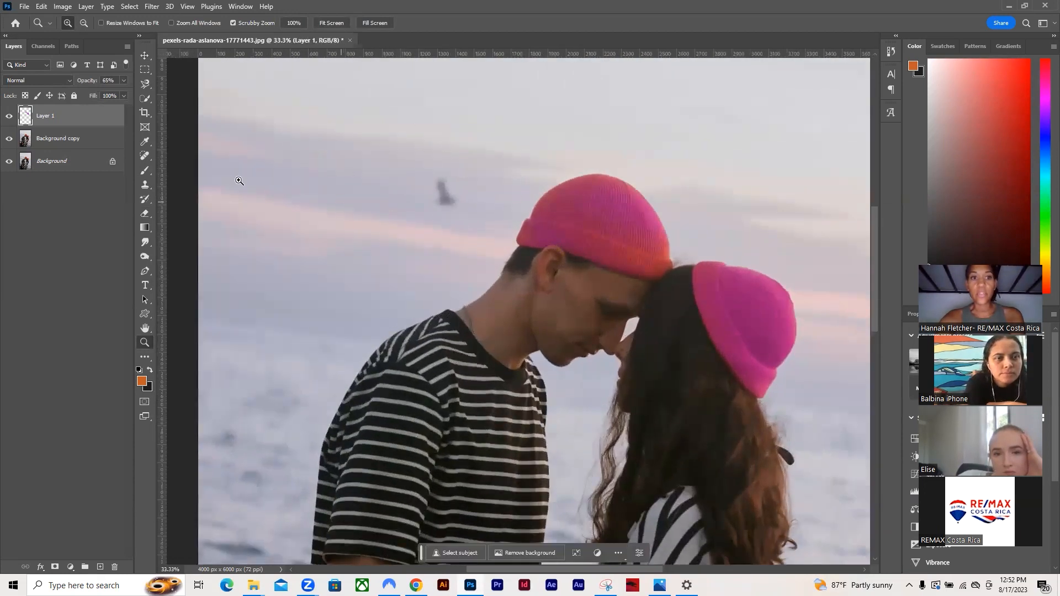
left_click(146, 156)
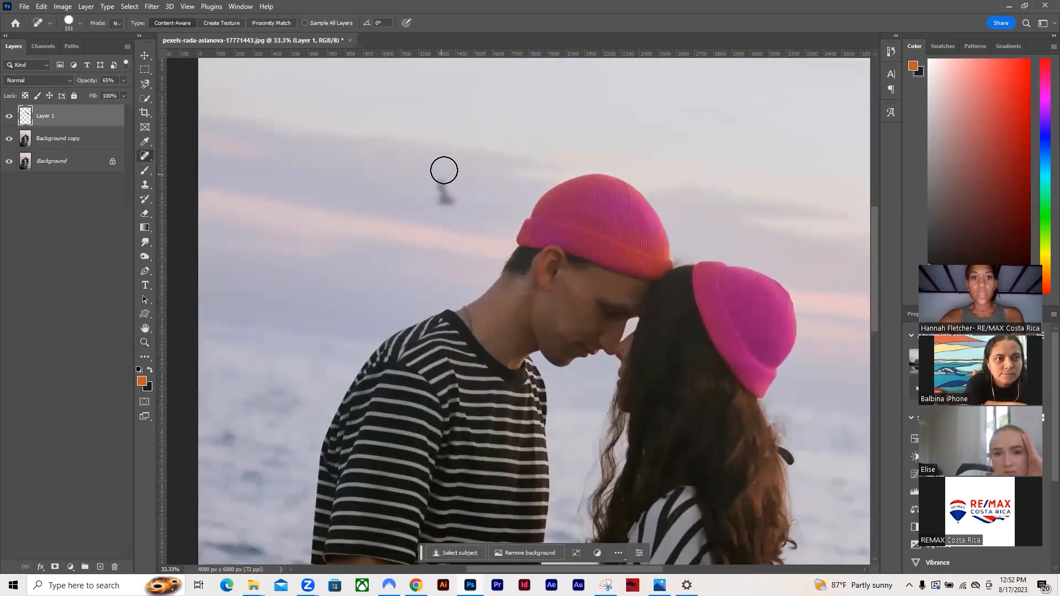
mouse_move(448, 186)
left_mouse_down()
mouse_move(438, 204)
mouse_move(436, 182)
mouse_move(450, 201)
mouse_move(440, 181)
left_mouse_up()
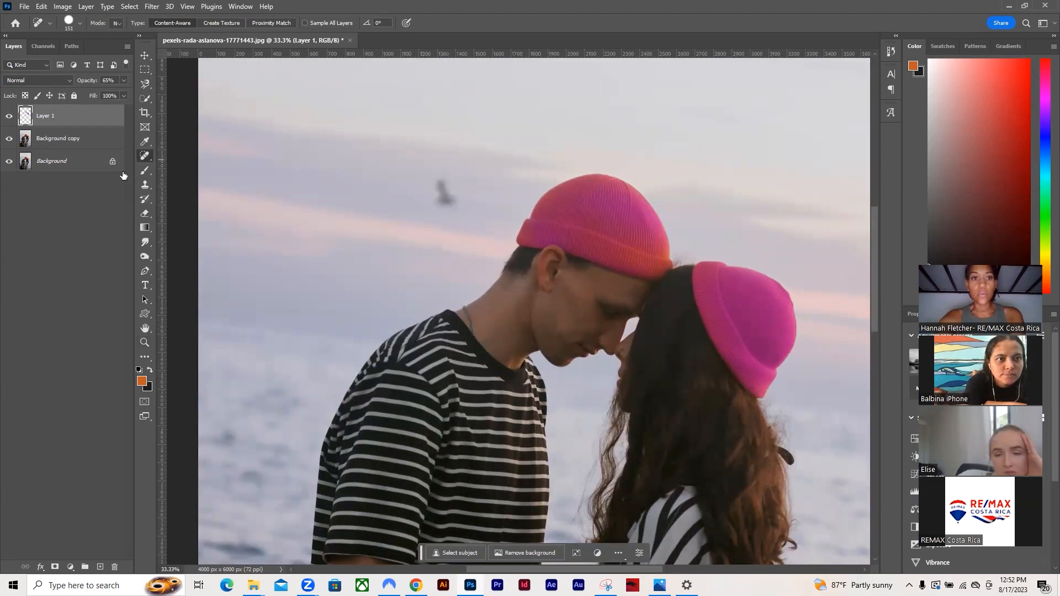
Step: Try the Healing Brush on the bird in the sky with Layer 1 active
right_click(147, 159)
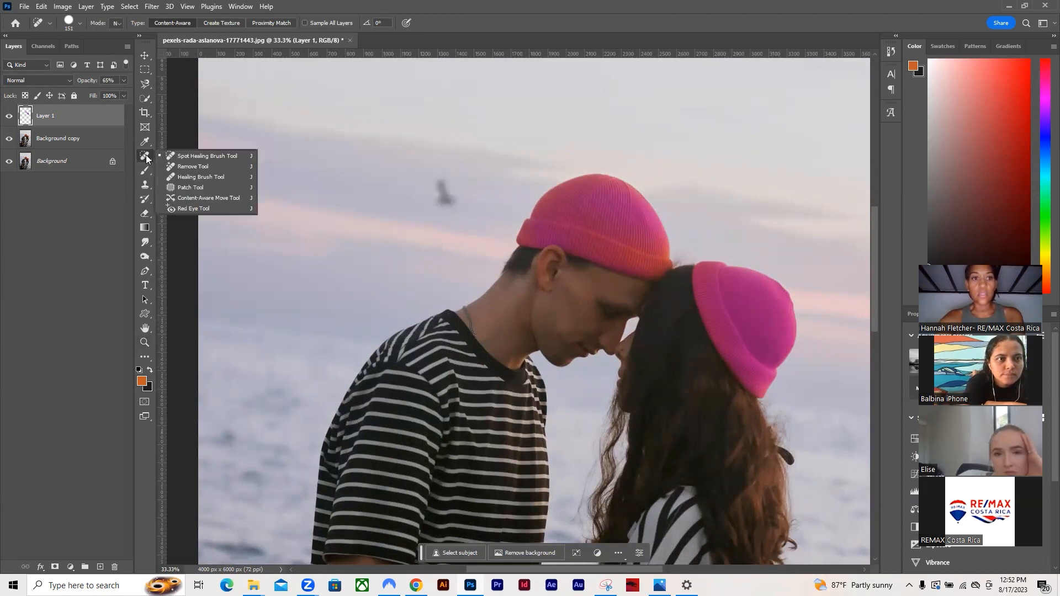
left_click(215, 177)
left_click(440, 218)
left_click(535, 224)
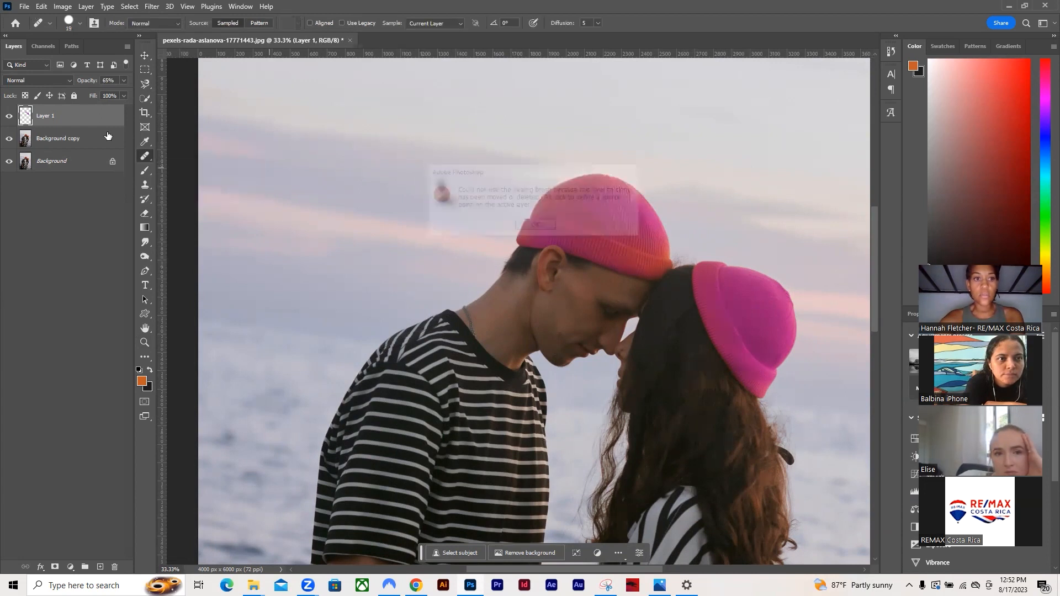
Step: Make the Background copy layer active, keeping its blending options, and try the Healing Brush on the bird
left_click(108, 138)
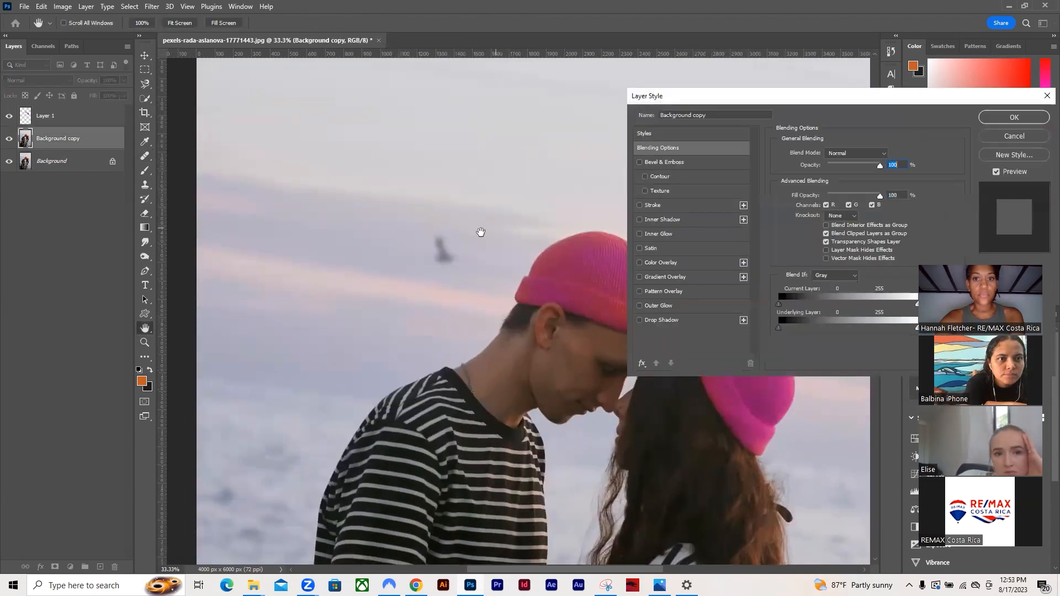
left_click(1006, 119)
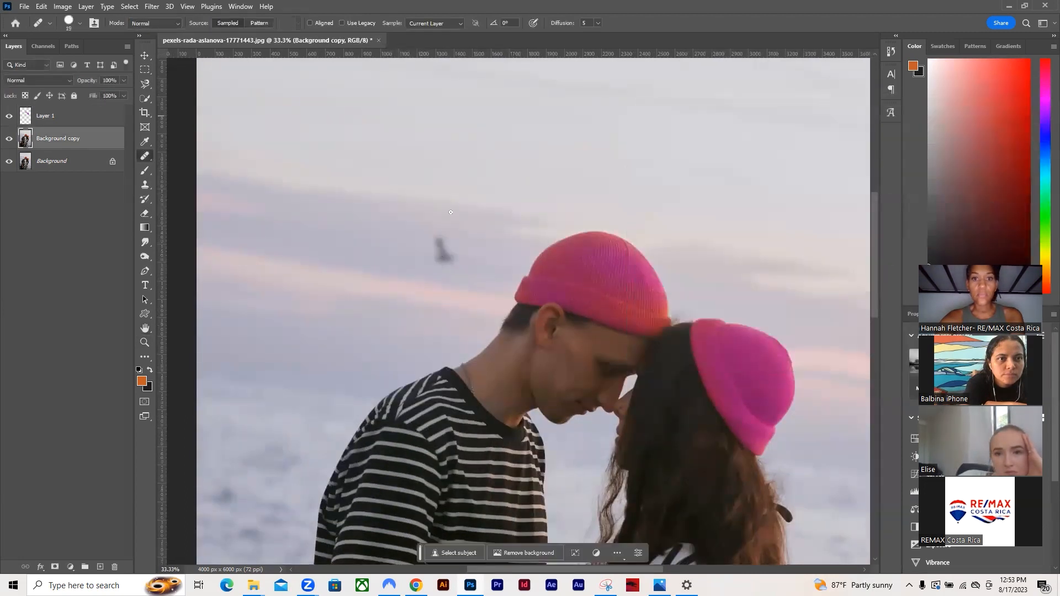
left_click(437, 245)
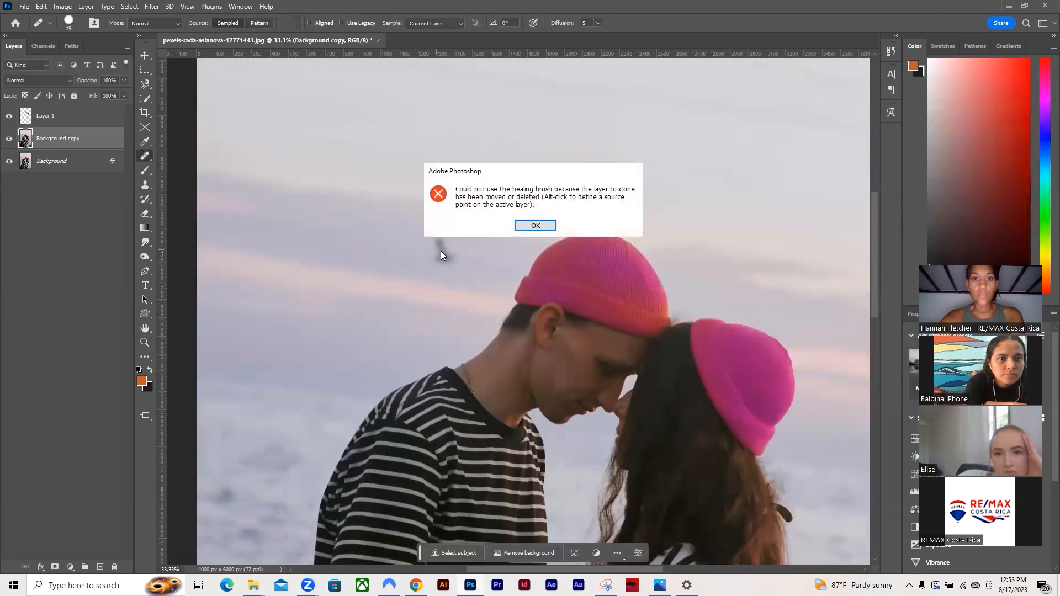
left_click(535, 226)
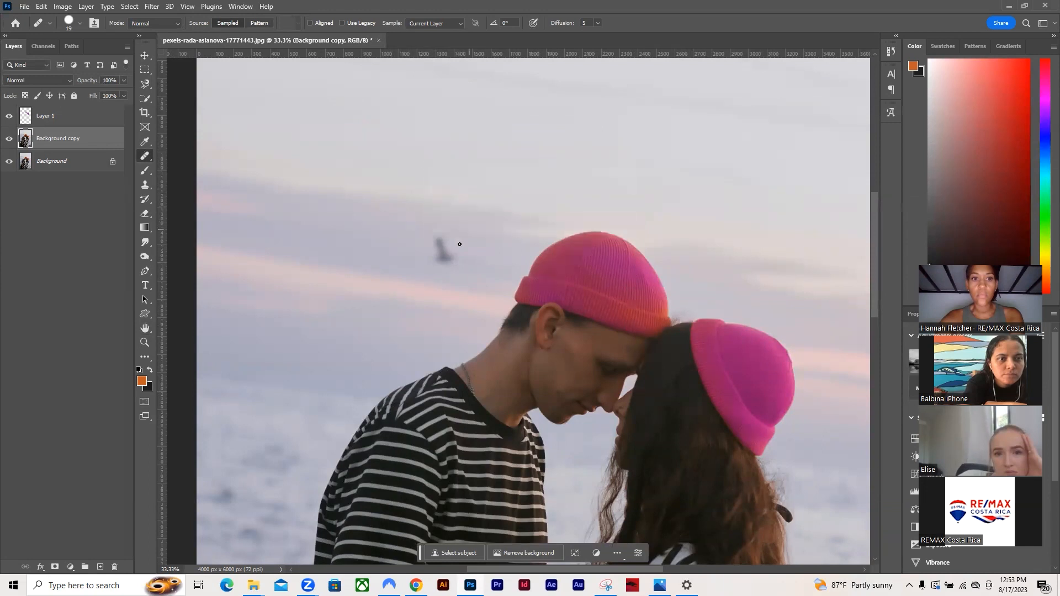
Step: Paint out the bird on the Background copy layer with the Spot Healing Brush, and undo the last healing stroke
right_click(142, 159)
left_click(187, 158)
left_click(436, 246)
left_click(448, 265)
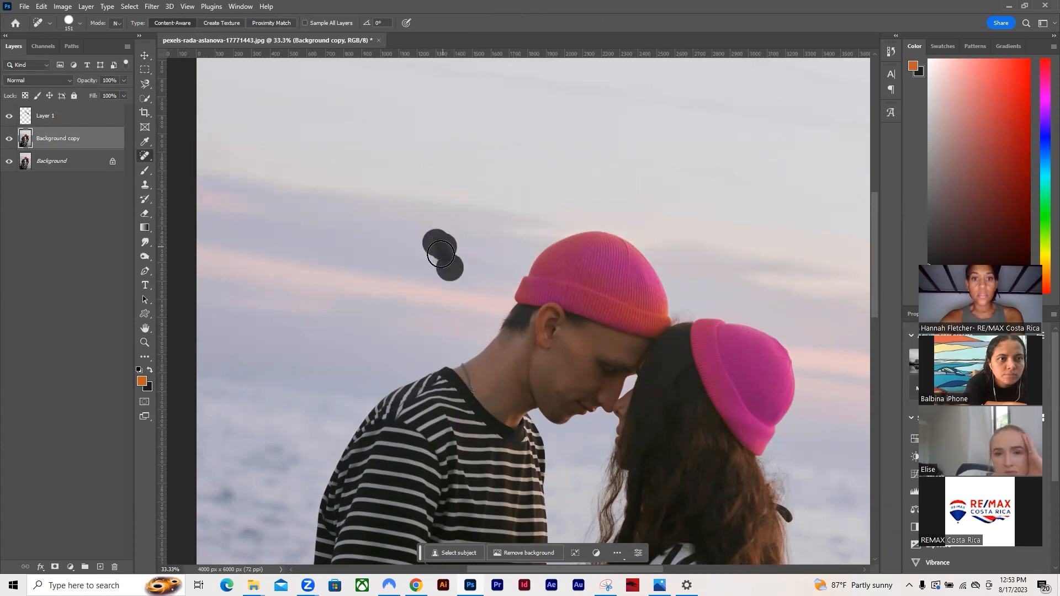
left_click(438, 255)
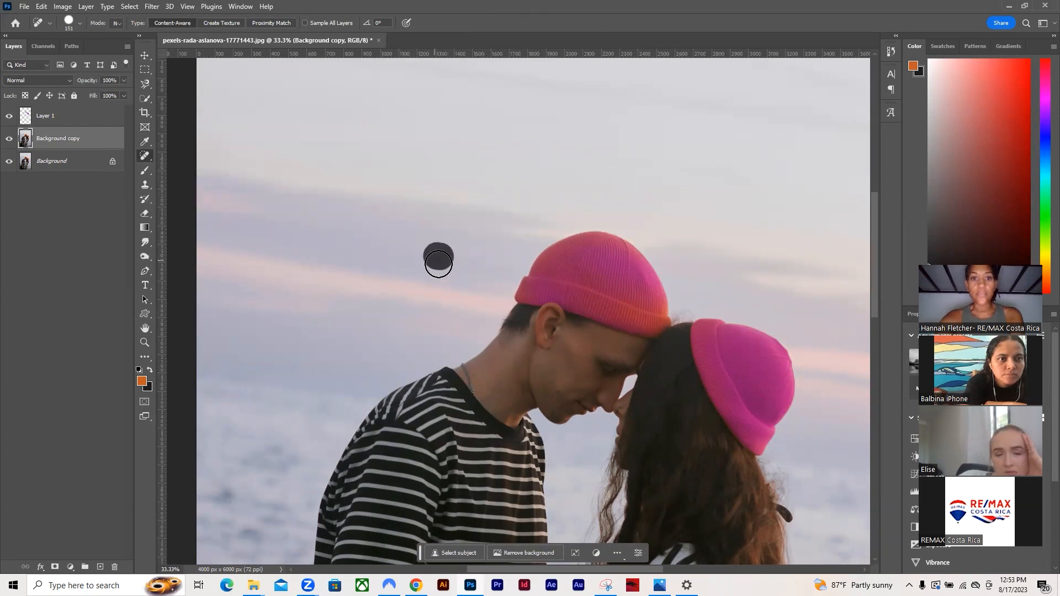
key("ctrl+0")
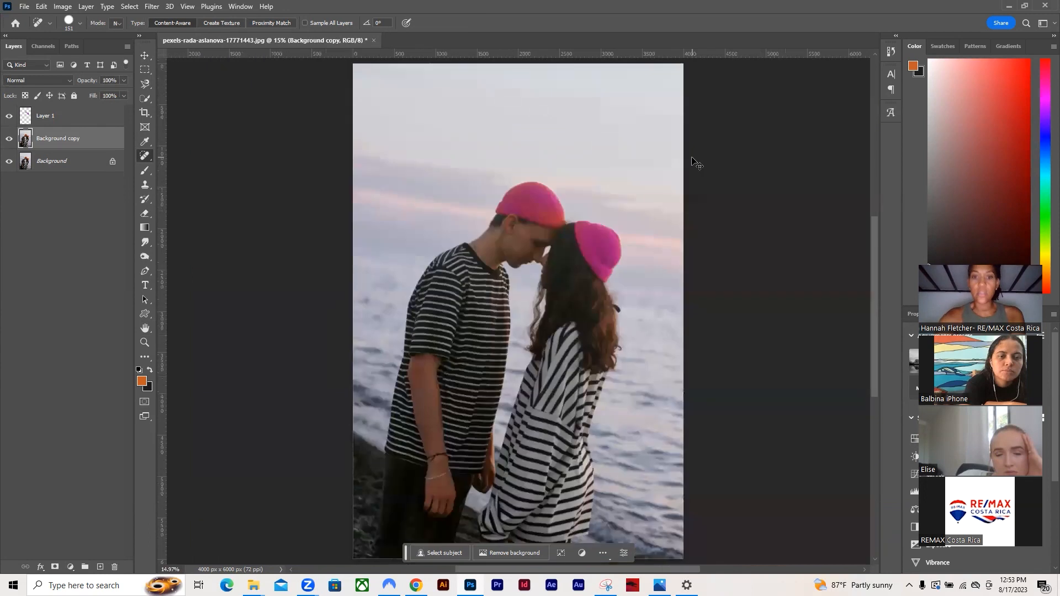
key("ctrl+z")
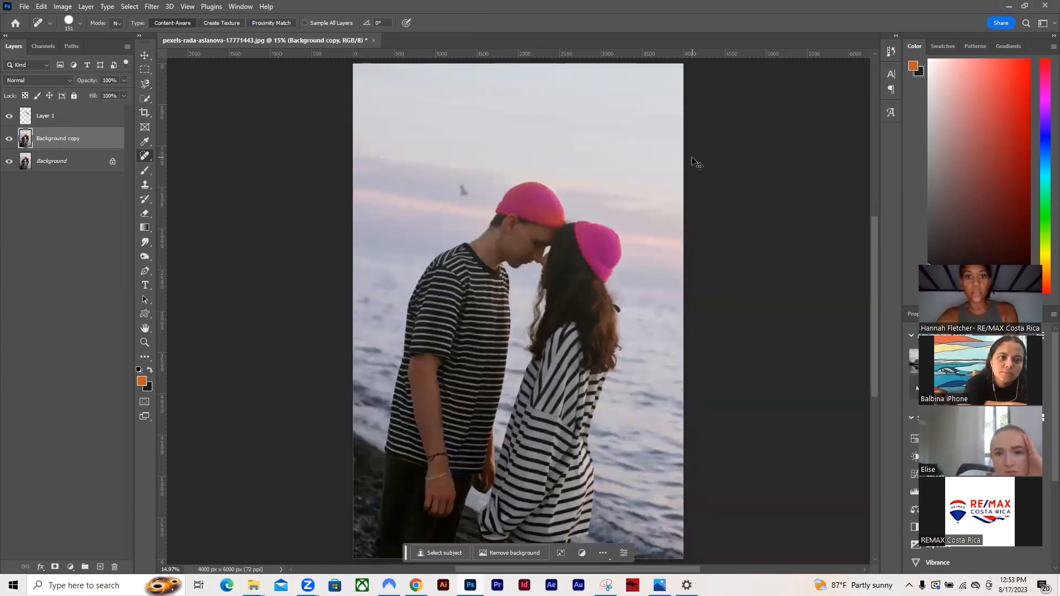
Step: Remove the bird from the sky on the Background copy layer with the Spot Healing Brush
left_click(145, 342)
left_click_drag(444, 210, 481, 182)
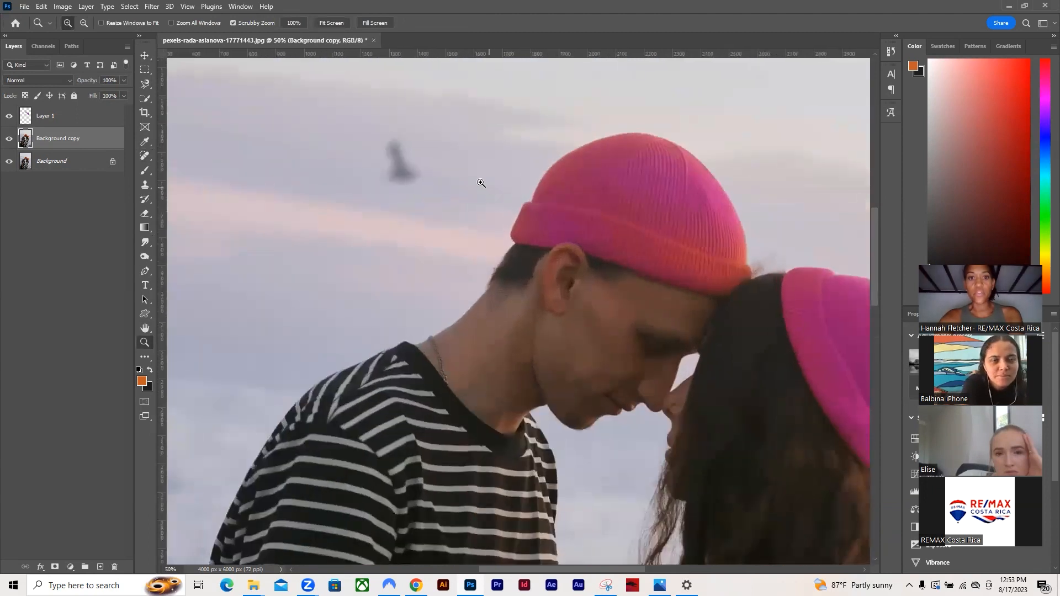
left_click(480, 182)
left_click(143, 158)
left_click(358, 139)
left_click(376, 162)
left_click(386, 164)
left_click(355, 148)
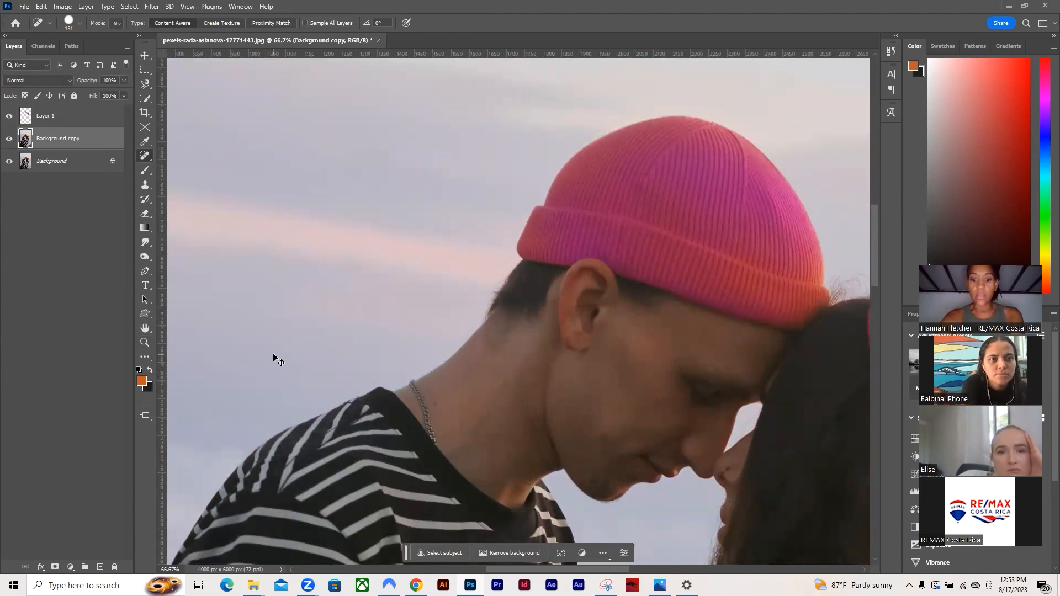
key("ctrl+0")
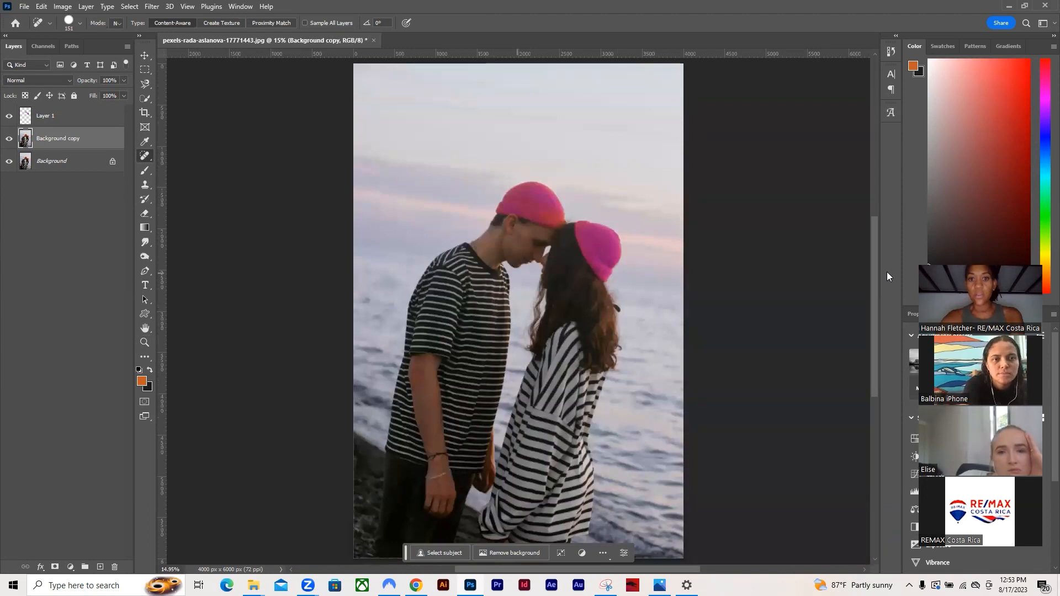
Step: Remove the black cord bracelet and its leftover marks from the man's wrist with the Spot Healing Brush
left_click(145, 342)
left_click_drag(452, 454, 437, 450)
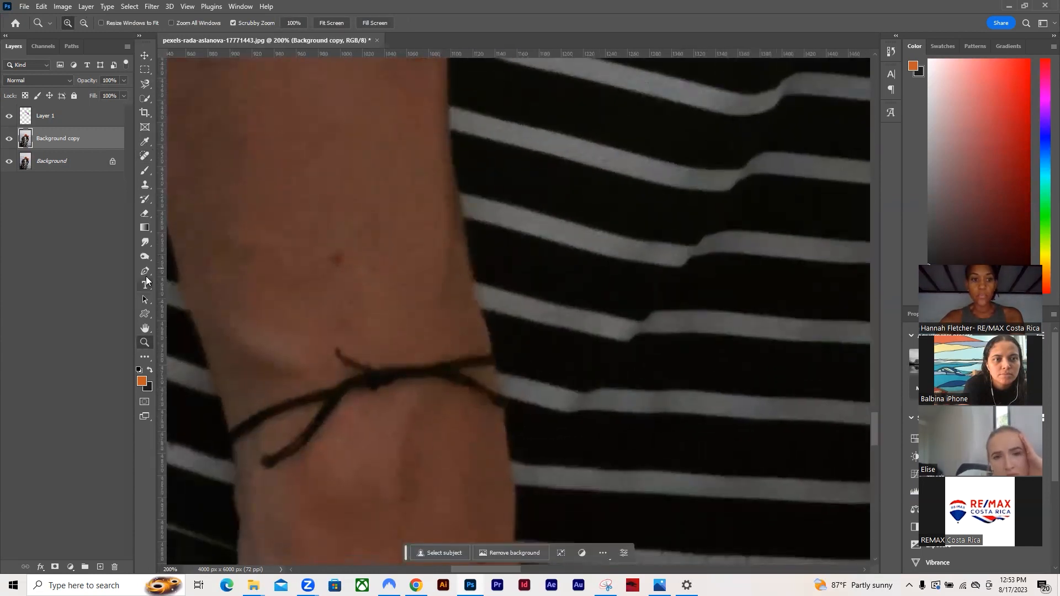
left_click(145, 156)
left_click(327, 400)
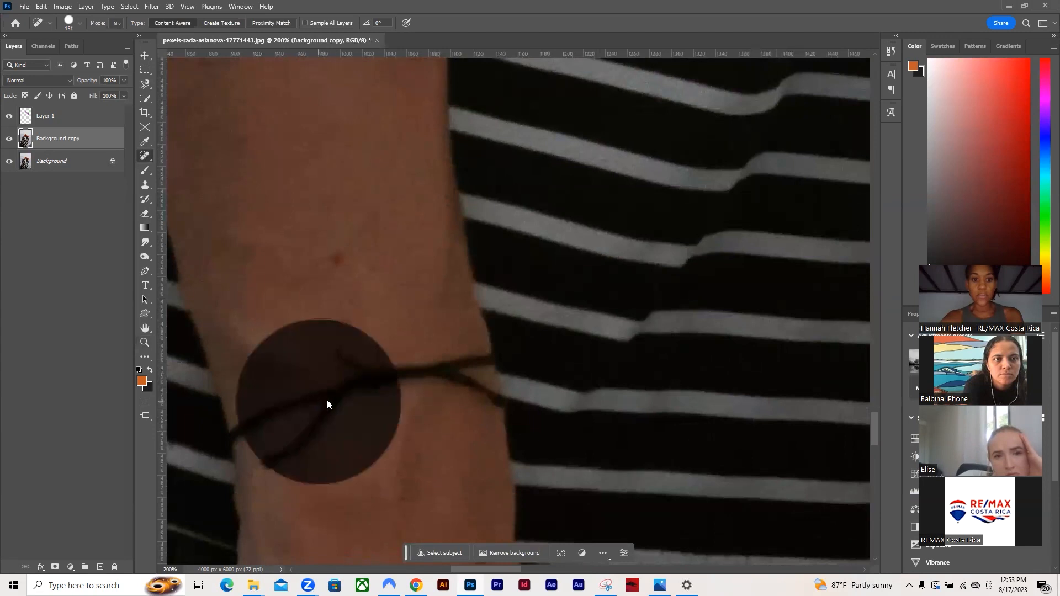
left_click(377, 385)
left_click(412, 391)
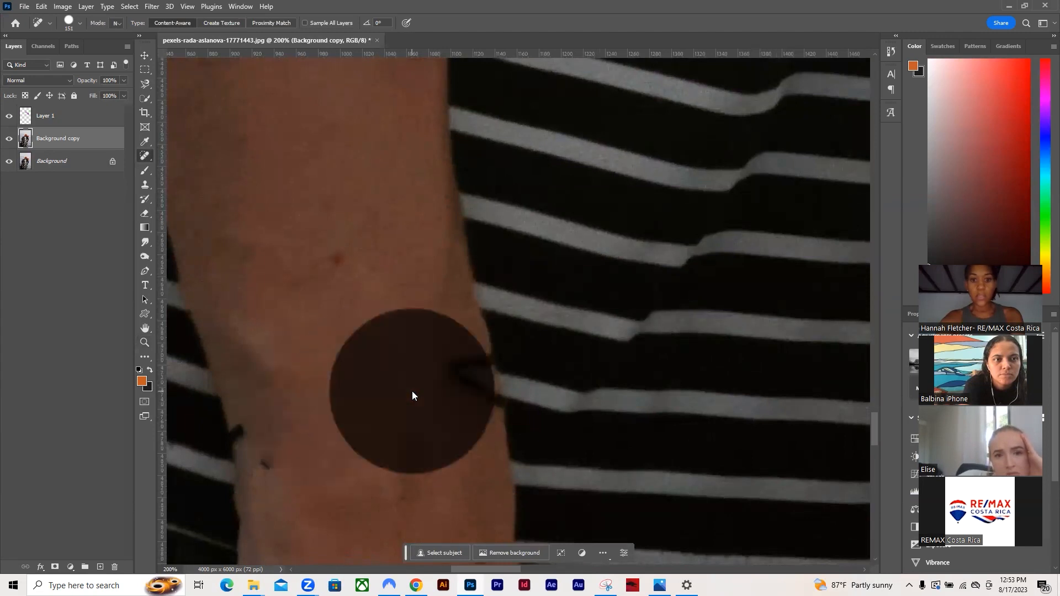
left_click(412, 383)
left_click(418, 411)
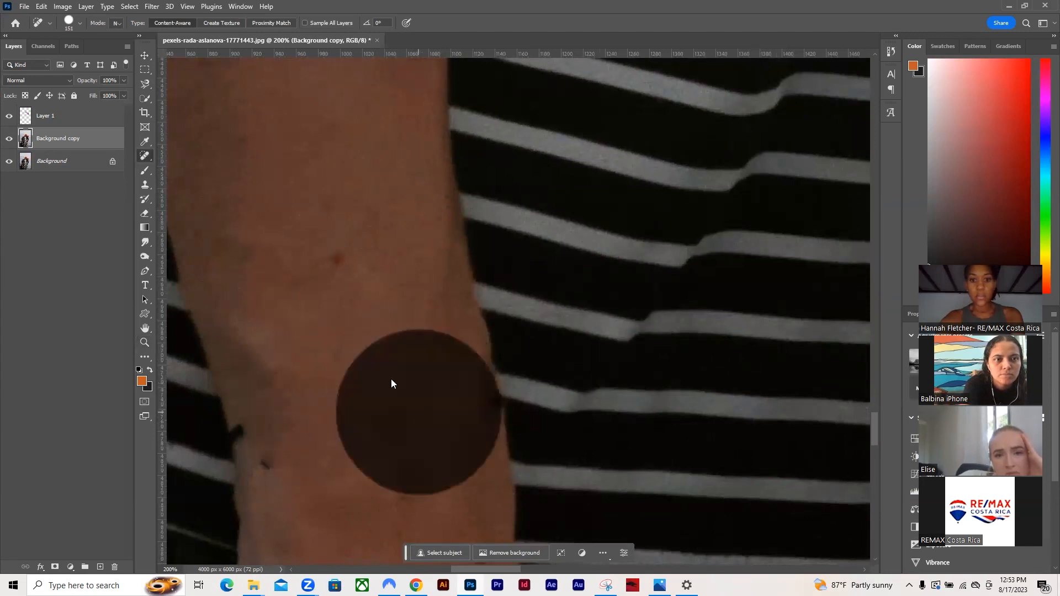
left_click(318, 430)
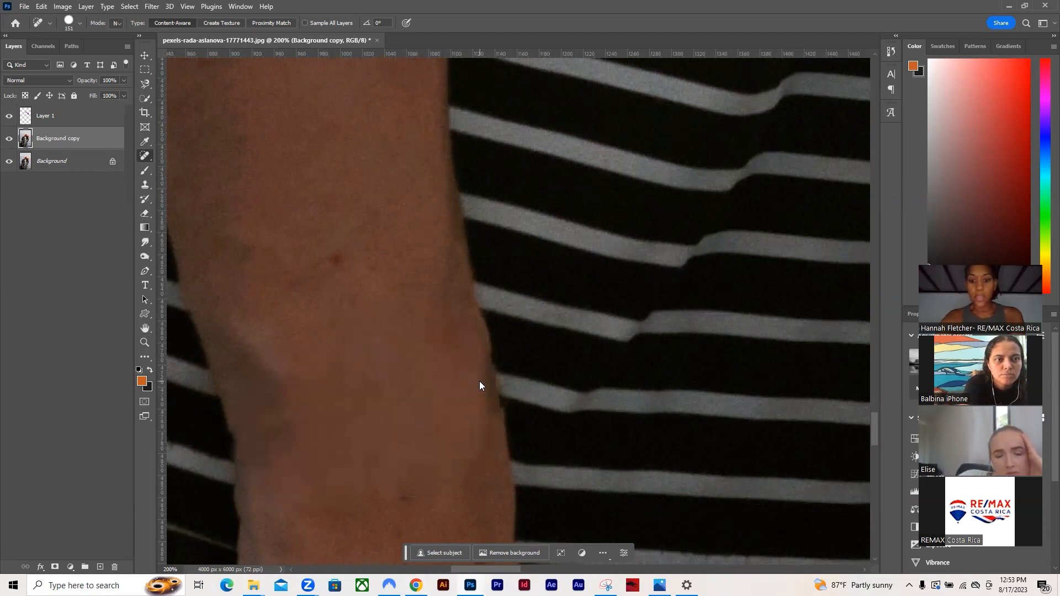
key("ctrl+0")
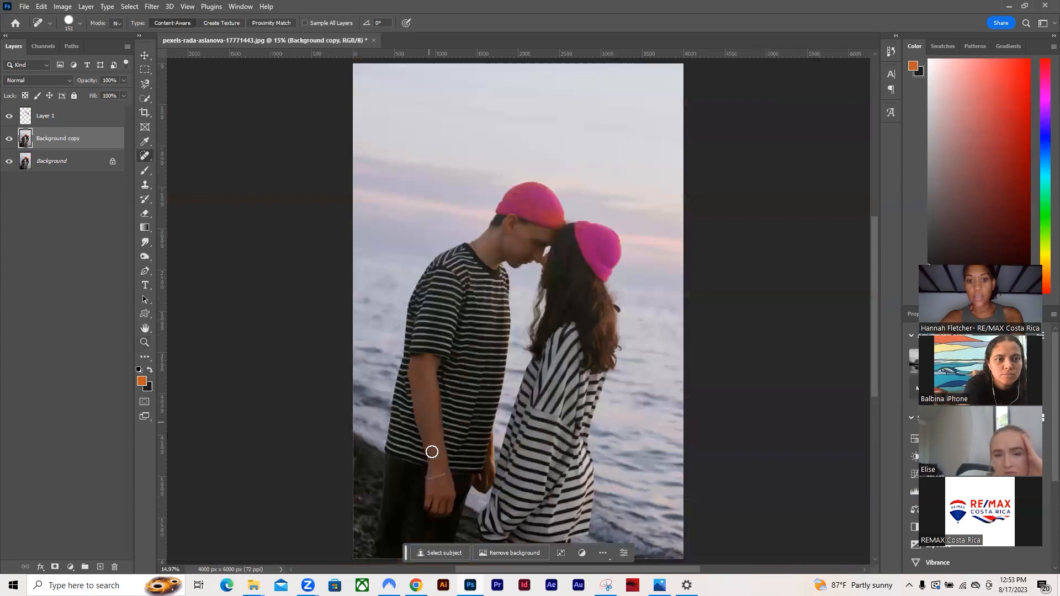
Step: Compare the healed sky and wrist with the original photo by hiding and showing the Background copy layer
left_click(7, 141)
left_click(7, 142)
left_click(7, 143)
left_click(6, 146)
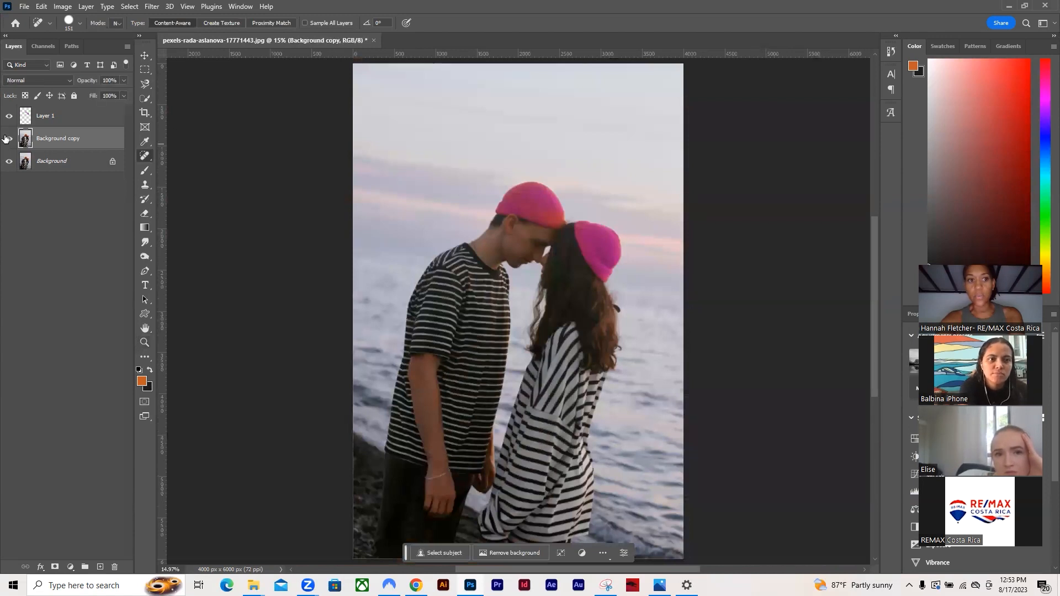
left_click(8, 141)
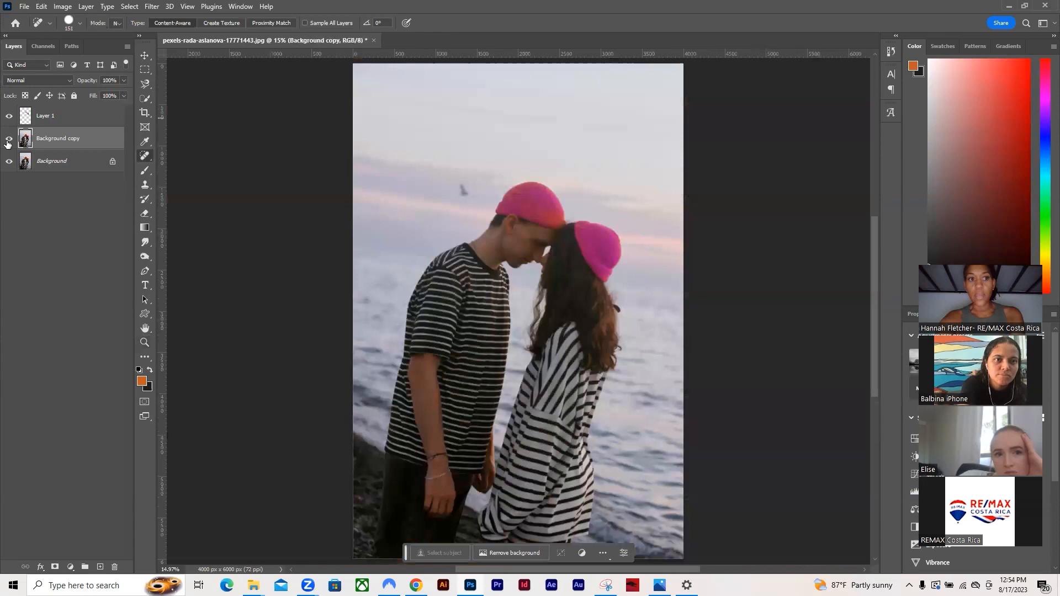
left_click(10, 141)
left_click(10, 142)
left_click(10, 141)
Step: Examine what each layer contributes by hiding and showing Layer 1, Background copy and Background individually
left_click(9, 116)
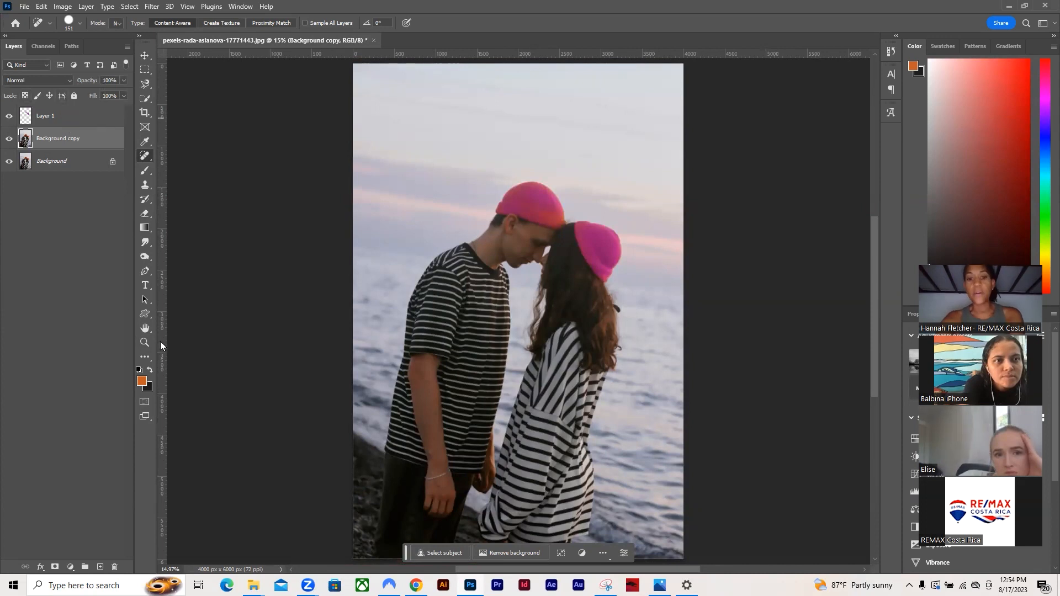
left_click(8, 119)
left_click(9, 138)
left_click(9, 161)
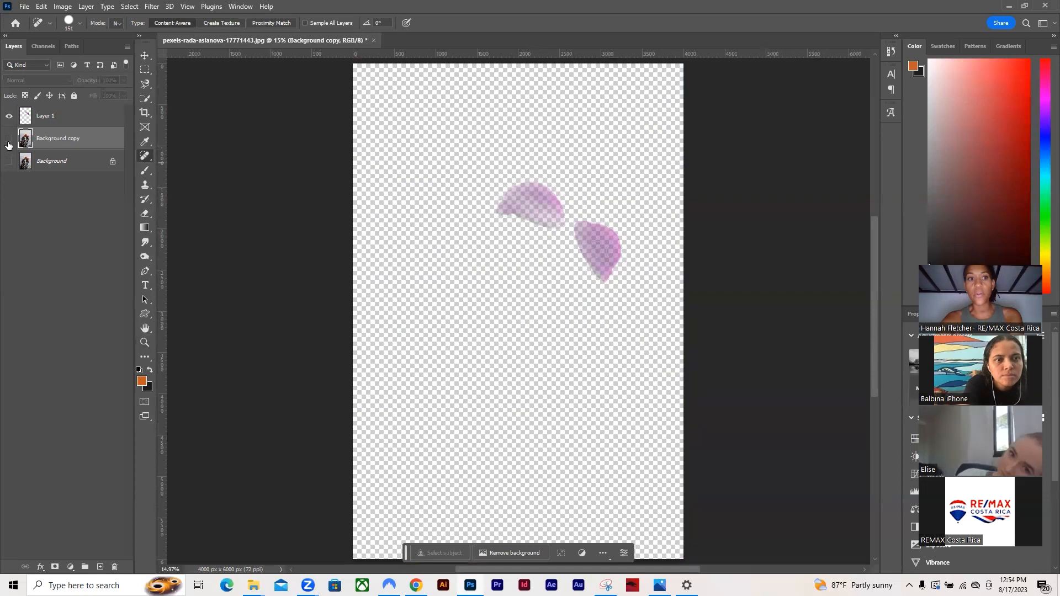
left_click(9, 161)
left_click(9, 138)
left_click(8, 116)
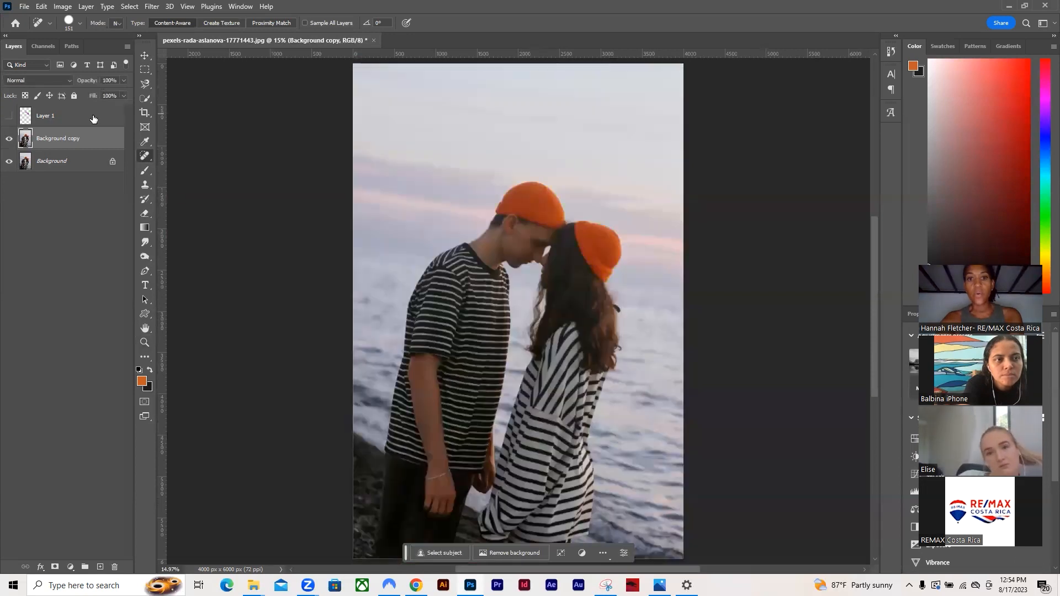
Step: Group Layer 1 and the Background copy layer together
left_click(149, 53)
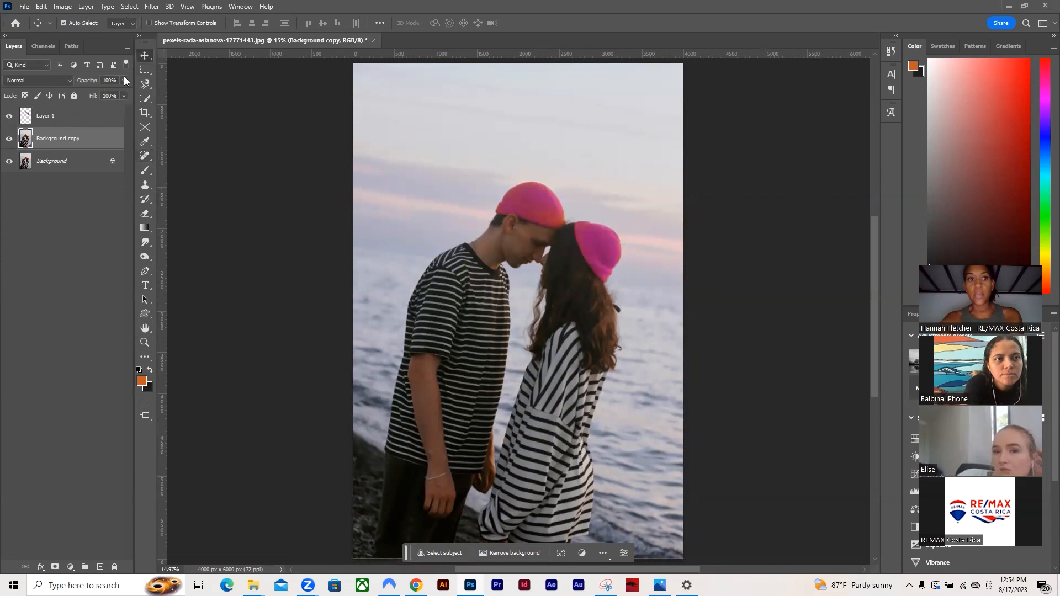
left_click(85, 122)
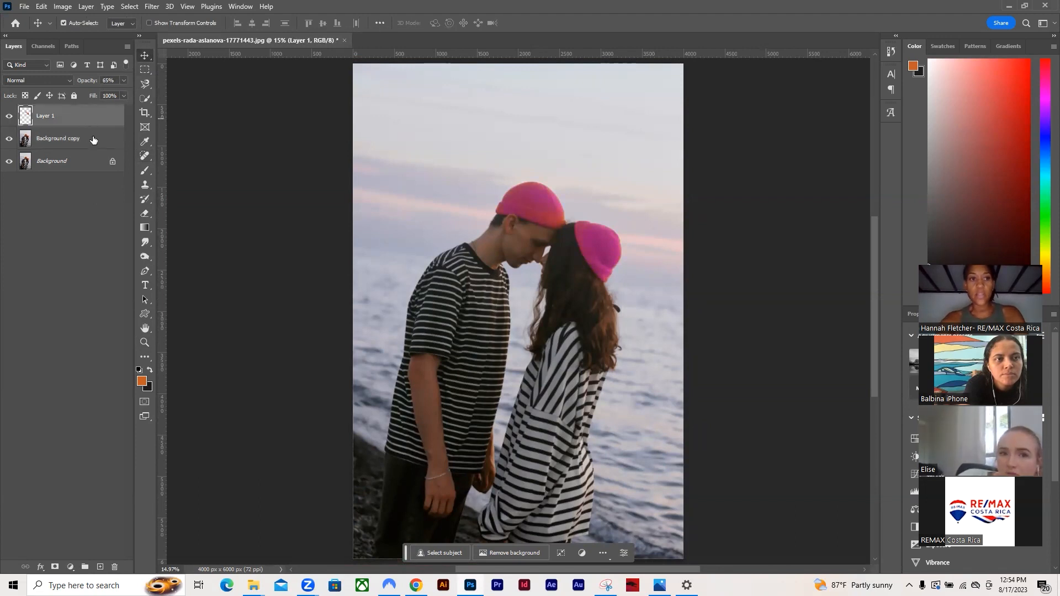
left_click(95, 145, "ctrl")
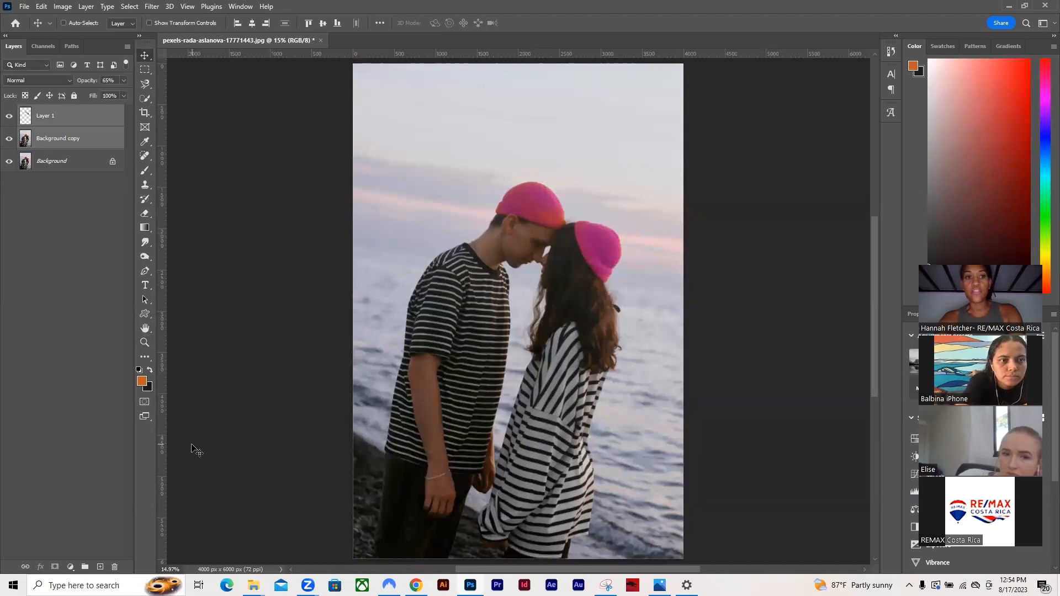
key("ctrl+g")
Step: Compare all edits with the original photo by hiding and showing Group 1, and inspect the layers it contains
left_click(10, 112)
left_click(10, 112)
left_click(9, 111)
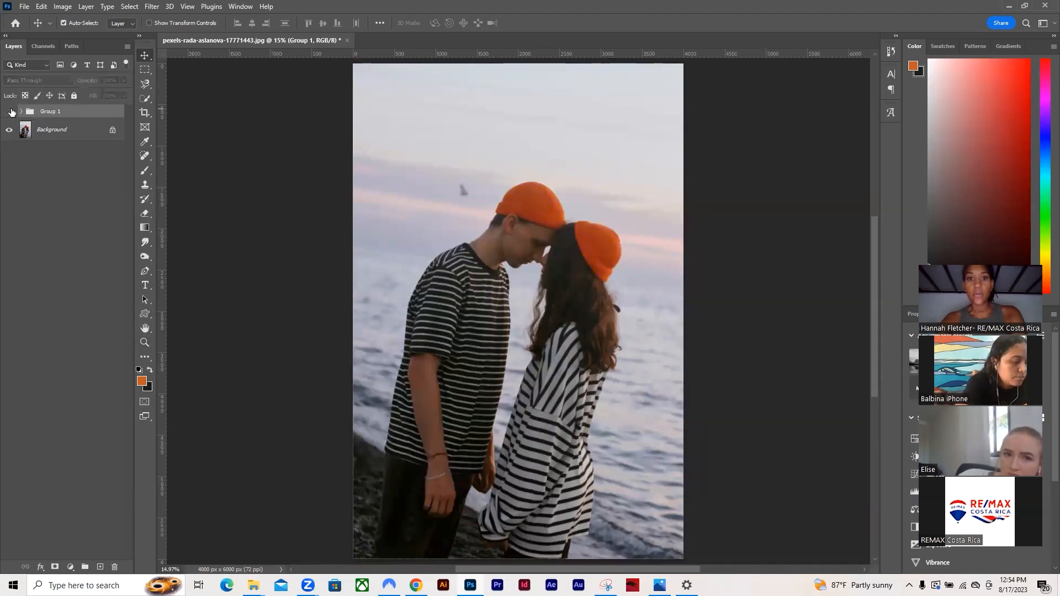
left_click(9, 112)
left_click(21, 112)
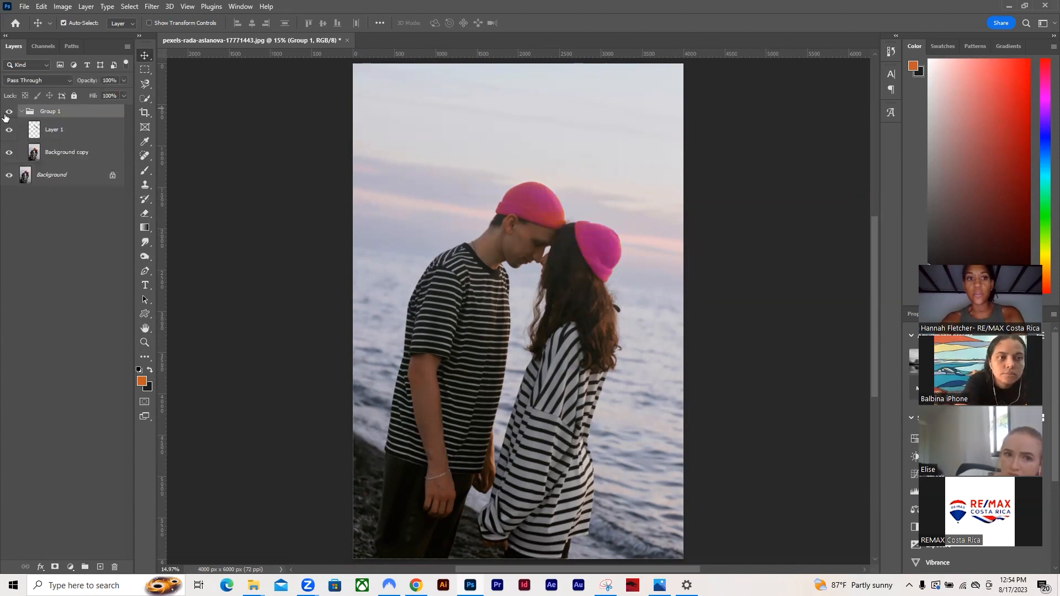
left_click(8, 113)
left_click(8, 113)
left_click(7, 113)
left_click(7, 112)
left_click(7, 114)
left_click(21, 112)
left_click(8, 112)
left_click(7, 112)
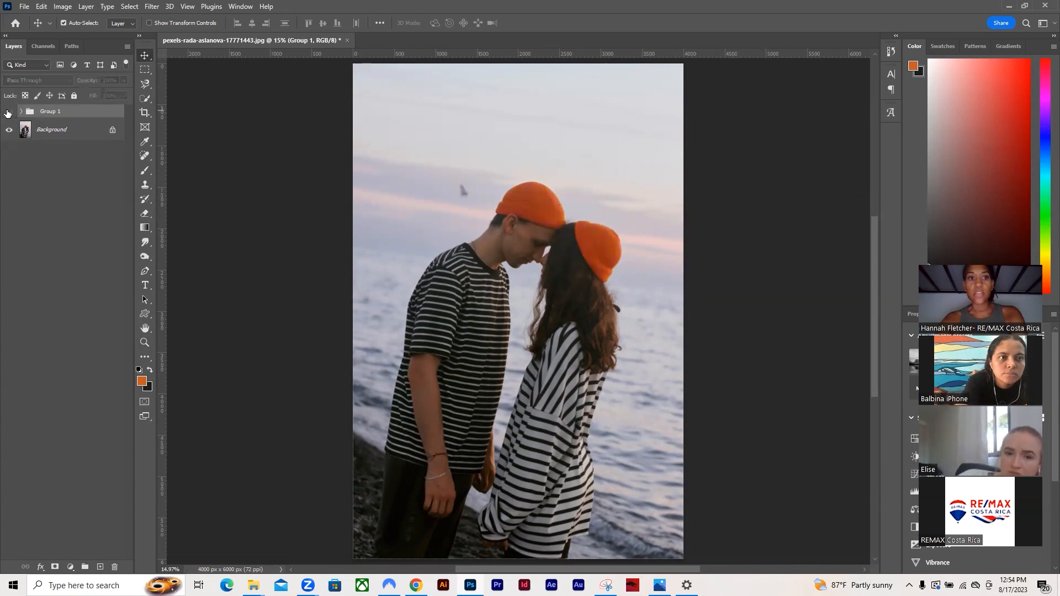
Step: Expand and show Group 1, and check the individual effect of Layer 1 and Background copy by toggling their visibility
left_click(21, 112)
left_click(8, 114)
left_click(10, 133)
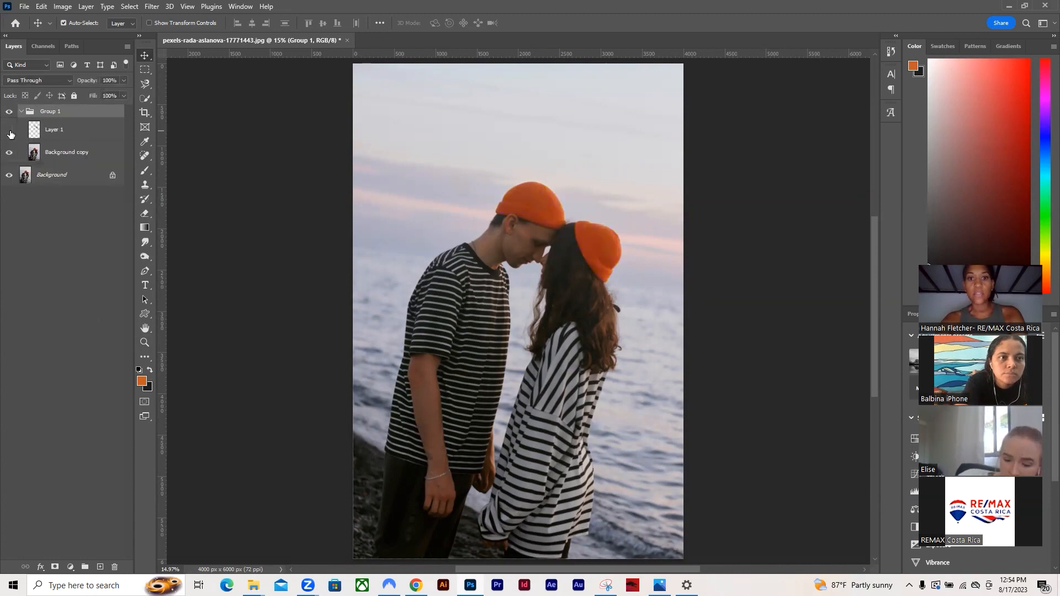
left_click(8, 152)
left_click(9, 152)
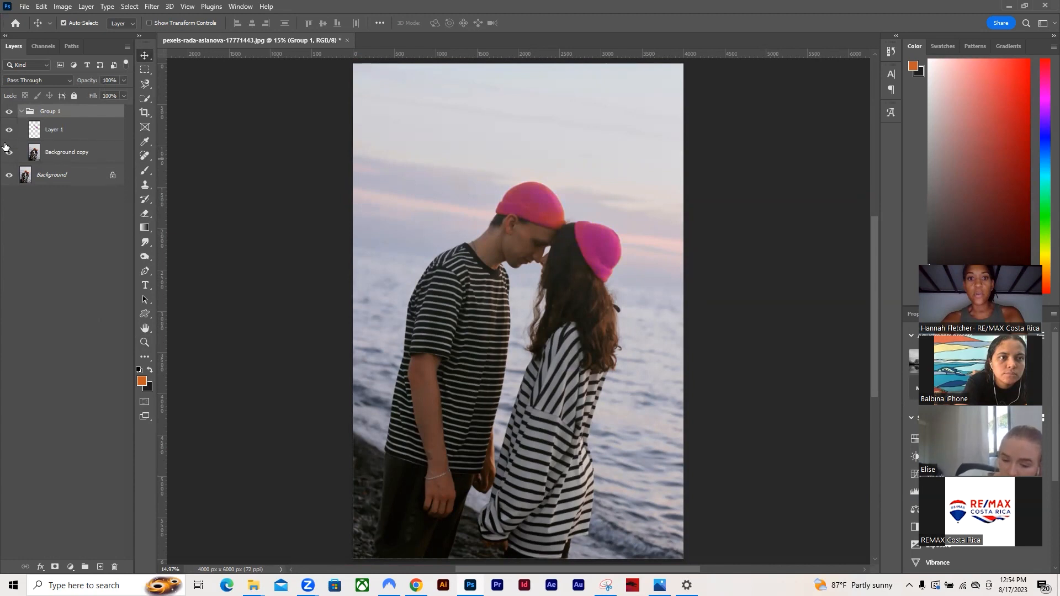
Step: Undo the recent layer visibility changes and the grouping of Layer 1 and Background copy
left_click(10, 113)
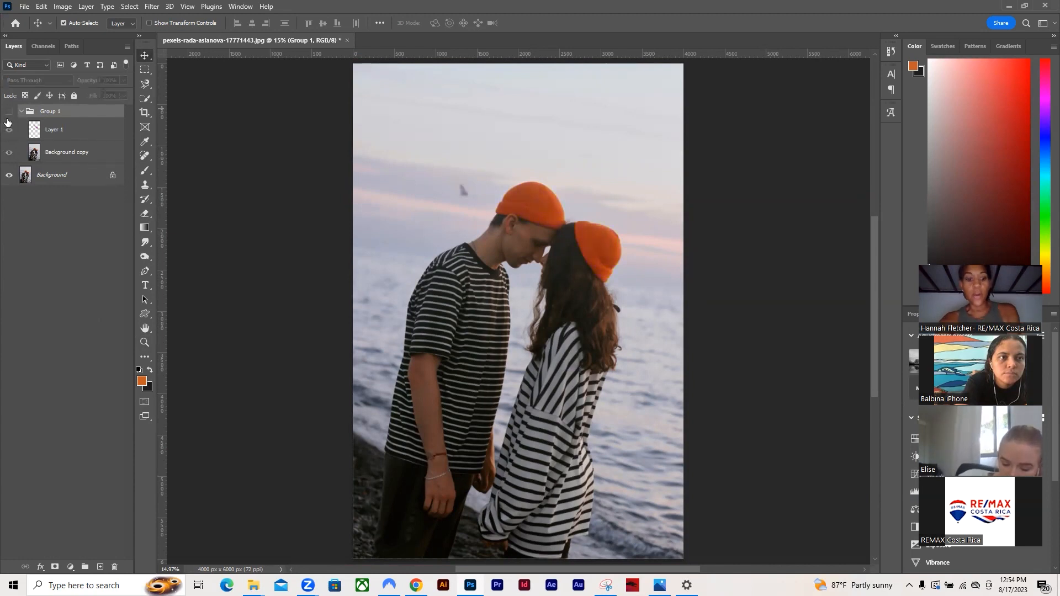
left_click(10, 113)
key("ctrl+z")
key("ctrl+z")
key("ctrl+z")
key("ctrl+z")
key("ctrl+z")
key("ctrl+z")
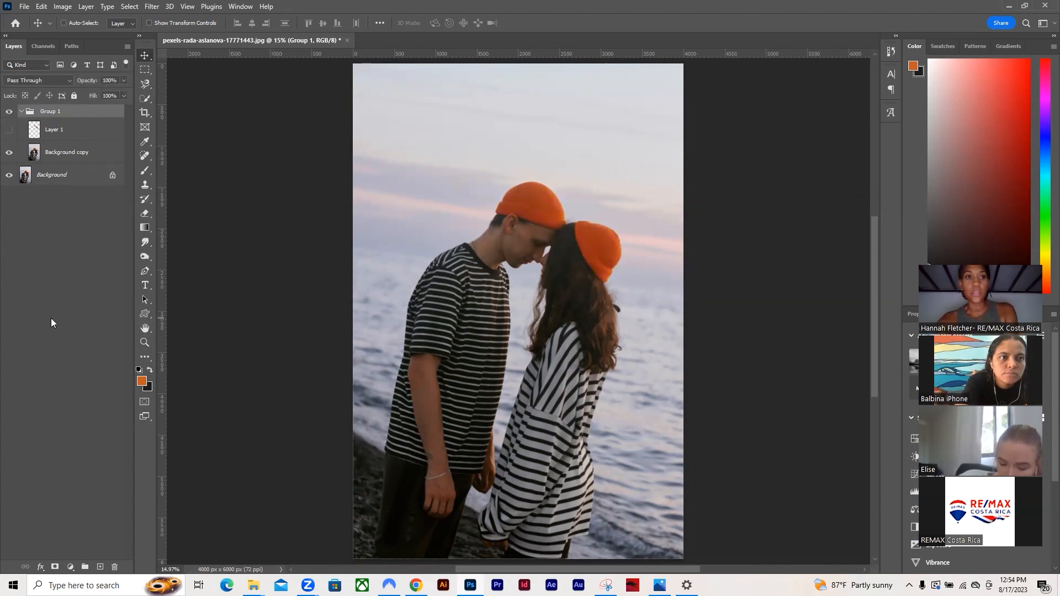
key("ctrl+z")
key("ctrl+z")
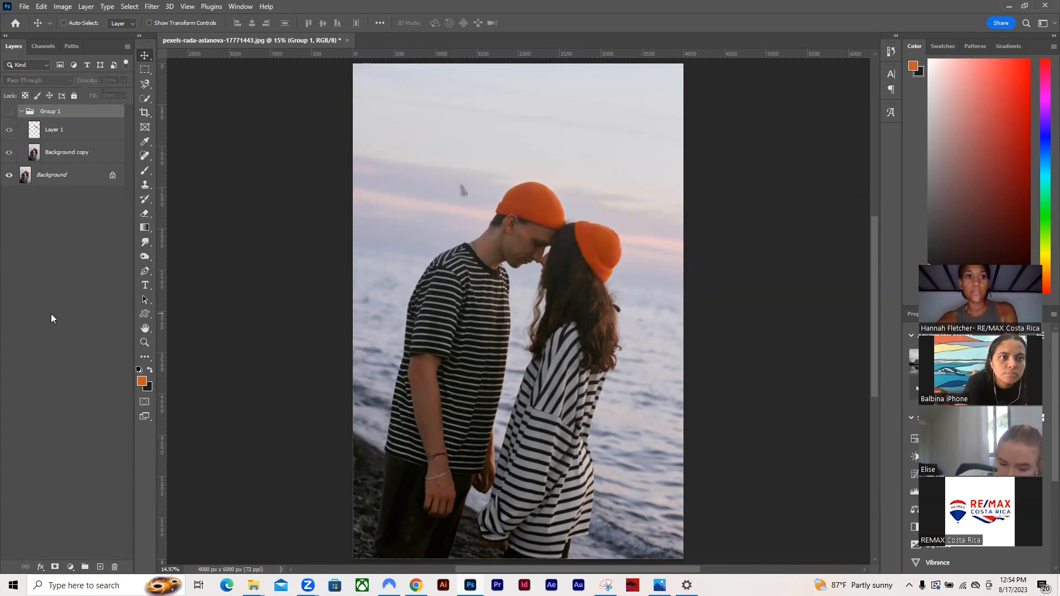
key("ctrl+z")
key("ctrl+z")
key("ctrl+z")
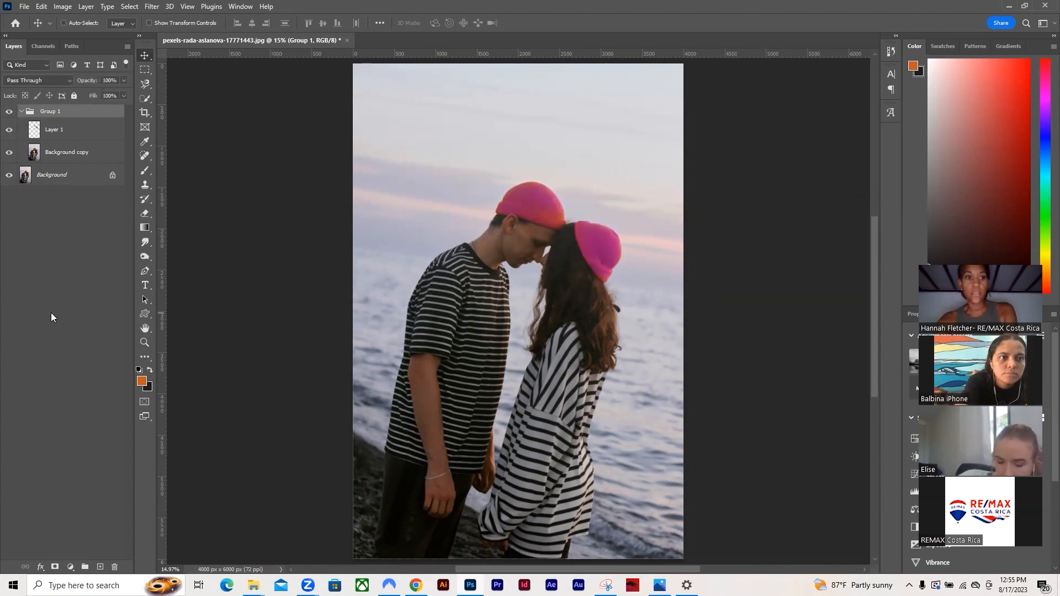
key("ctrl+z")
key("ctrl+z")
key("ctrl+z")
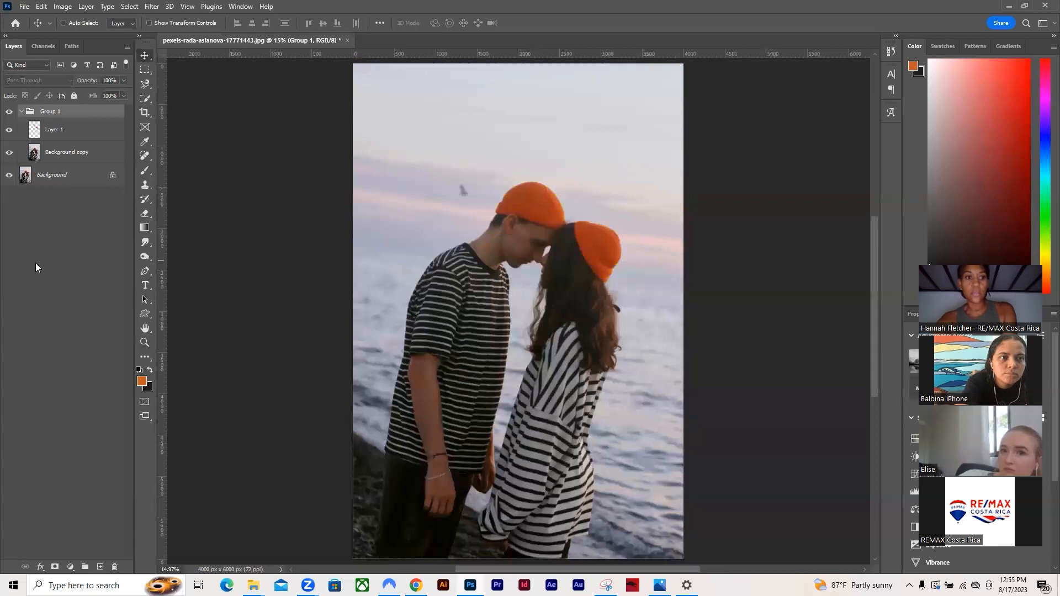
Step: Merge Layer 1 and Background copy into one layer, and compare it with the original by hiding and showing it
left_click(77, 118)
left_click(87, 143, "shift")
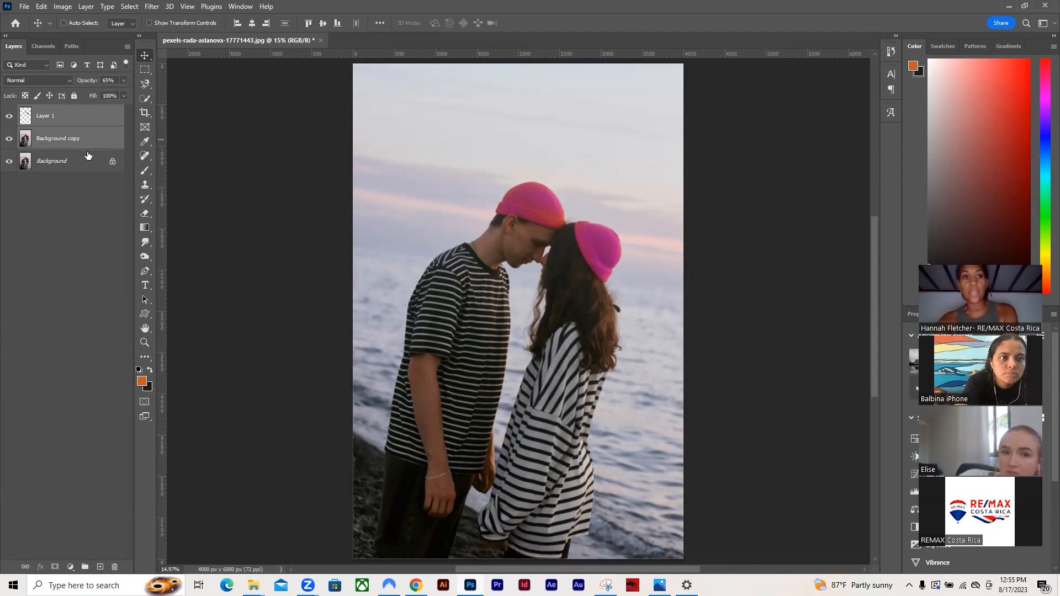
key("ctrl+e")
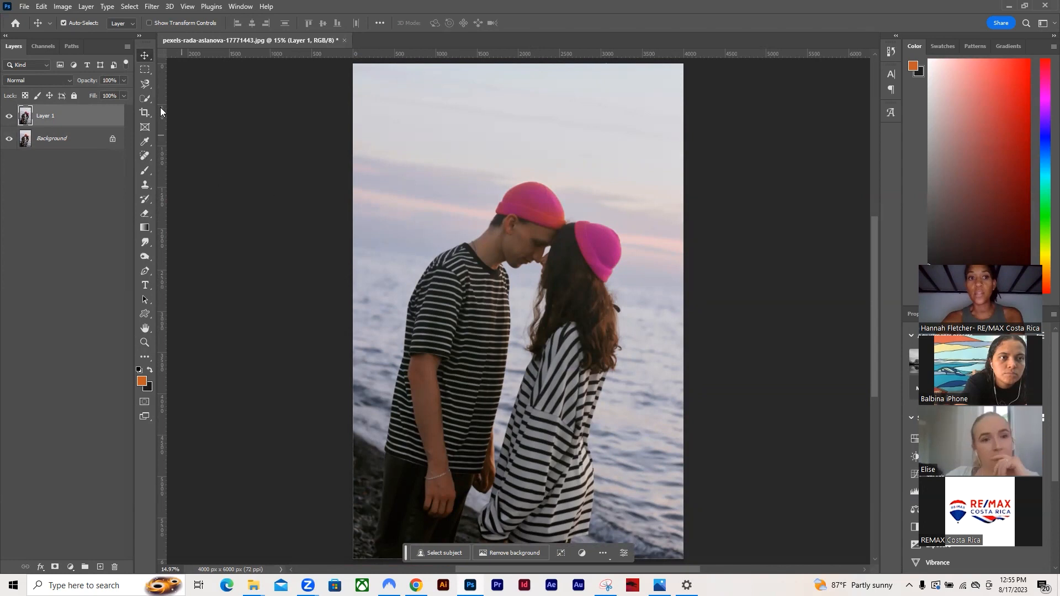
left_click_drag(393, 191, 434, 159)
key("ctrl+z")
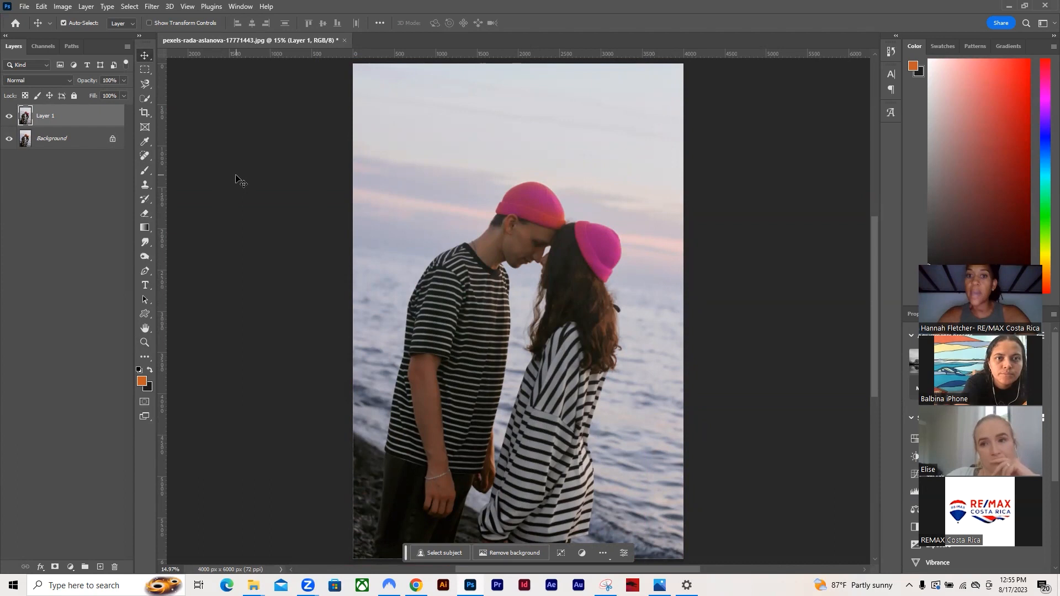
left_click(9, 117)
left_click(8, 117)
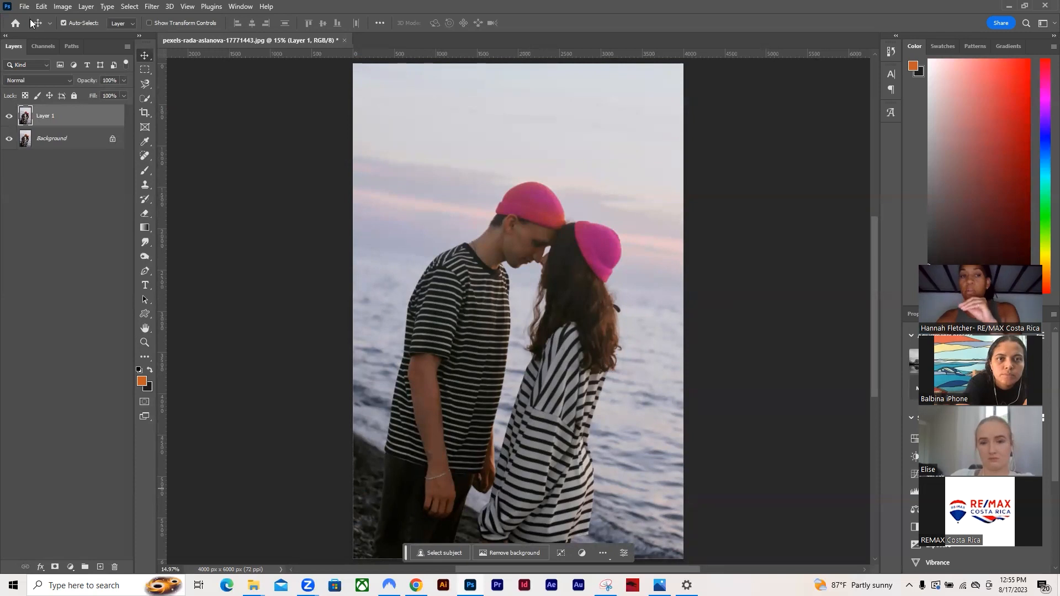
Step: Try flattening the image into a single Background layer twice, undoing the flattening each time
right_click(72, 116)
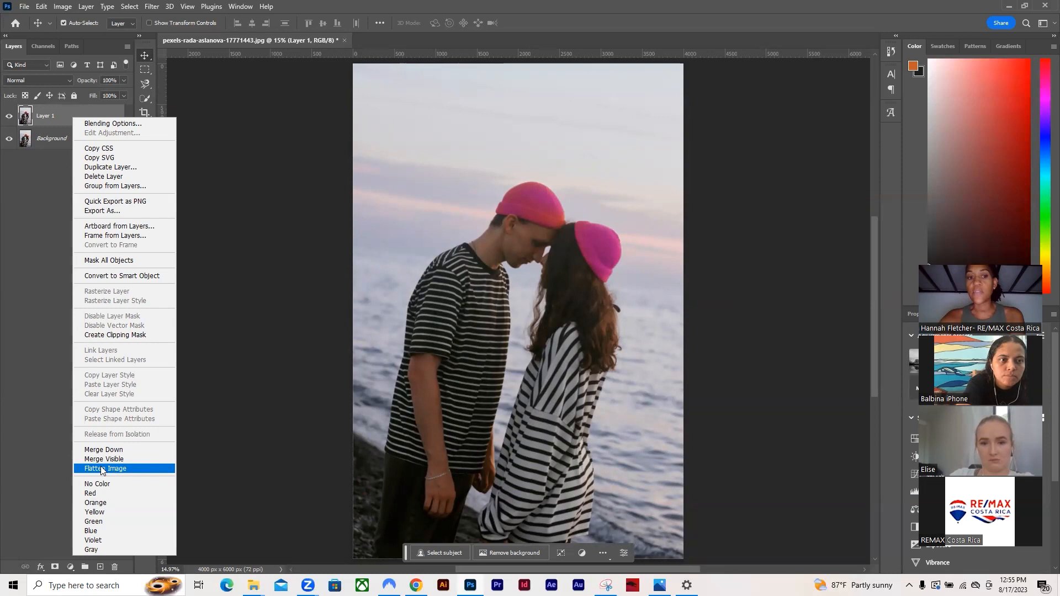
left_click(20, 195)
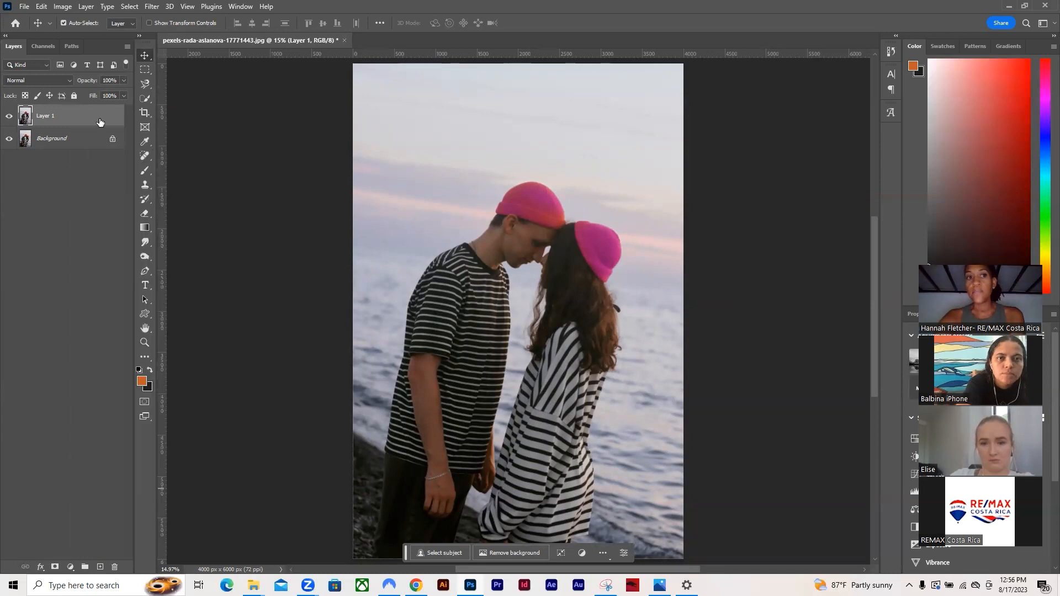
right_click(79, 118)
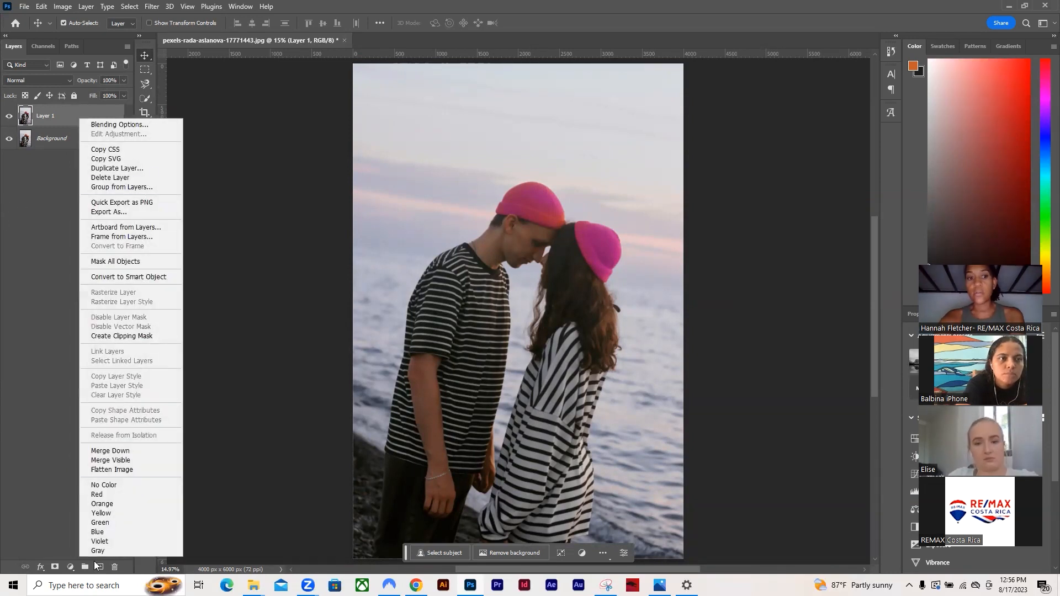
left_click(134, 469)
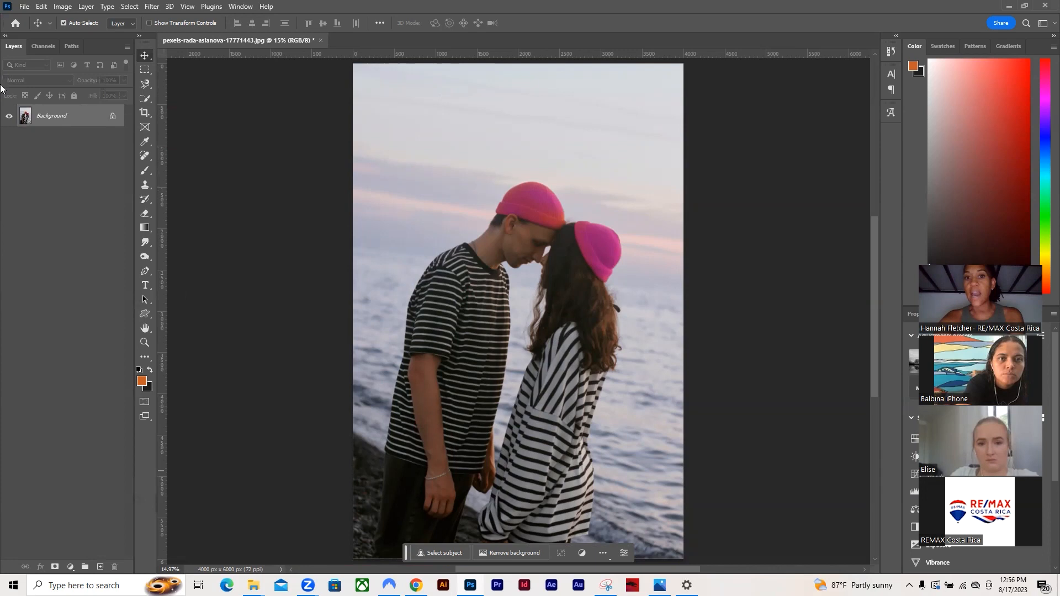
key("ctrl+j")
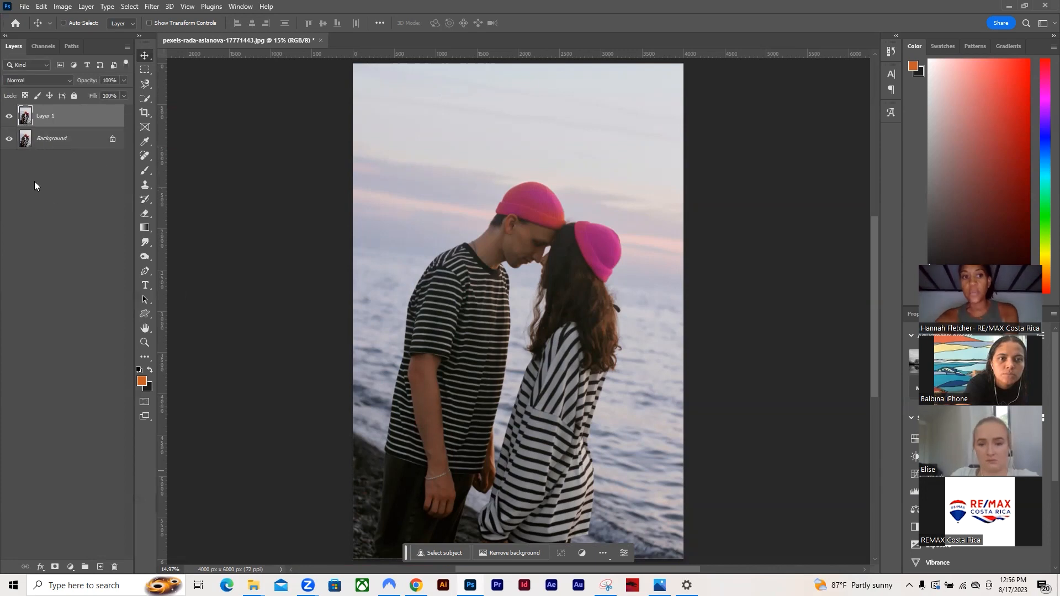
right_click(77, 117)
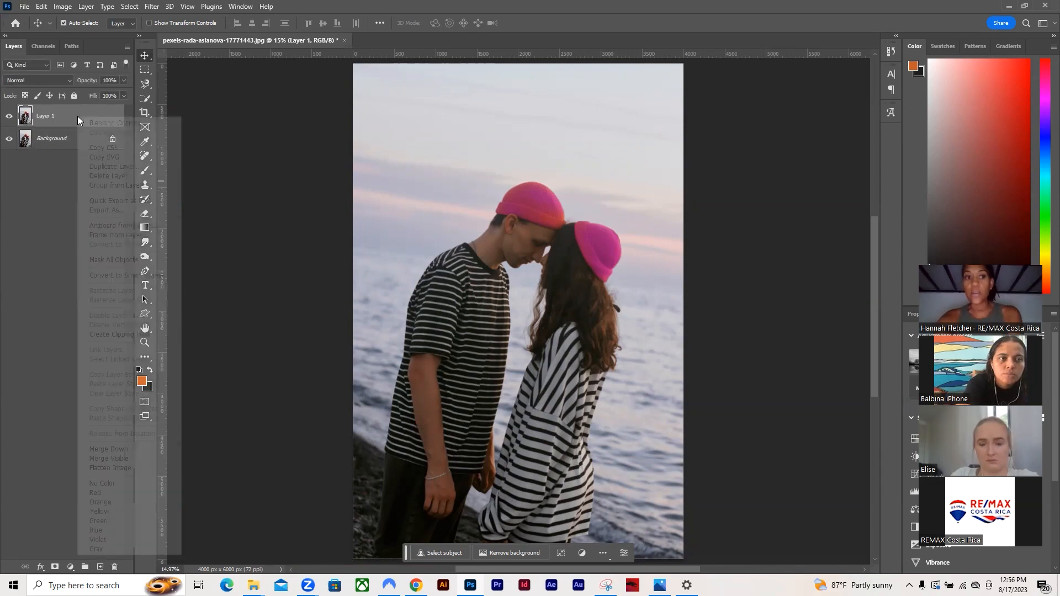
left_click(138, 473)
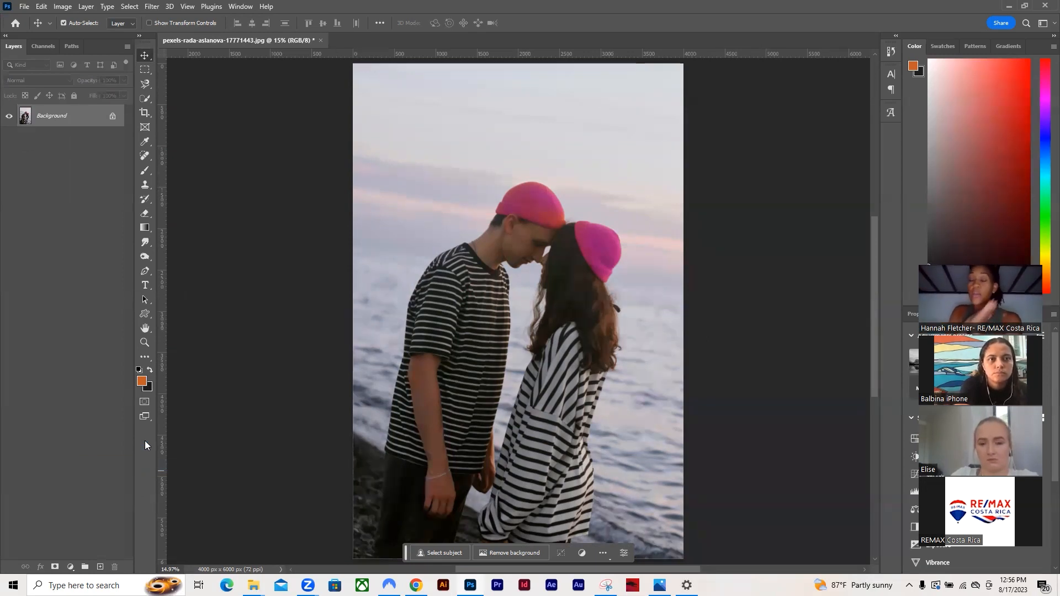
key("ctrl+j")
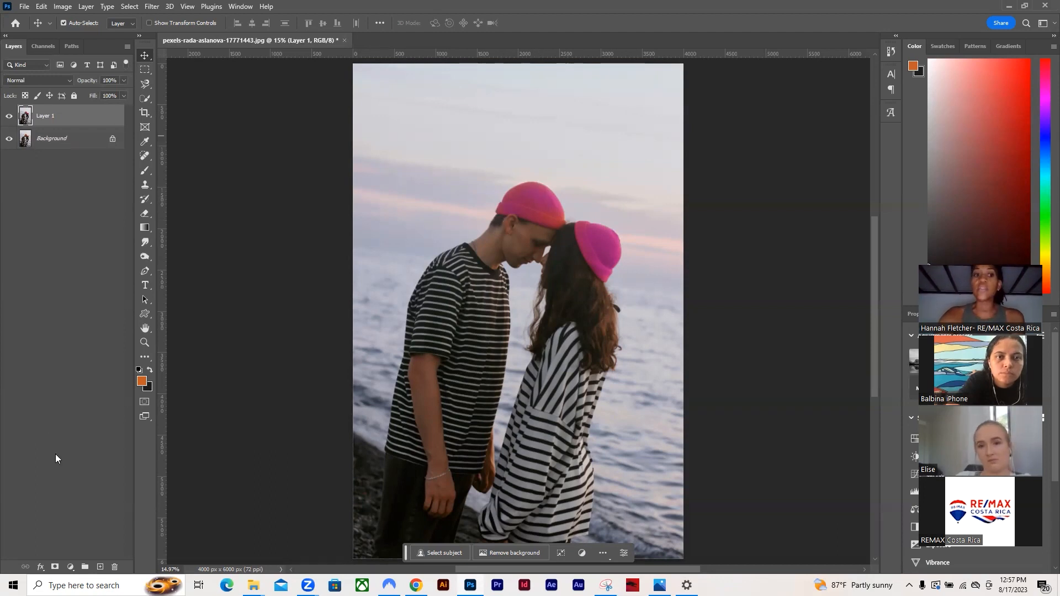
Step: Undo the merge of Layer 1 and Background copy, including the visibility changes made since
key("ctrl+comma")
key("ctrl+z")
key("ctrl+z")
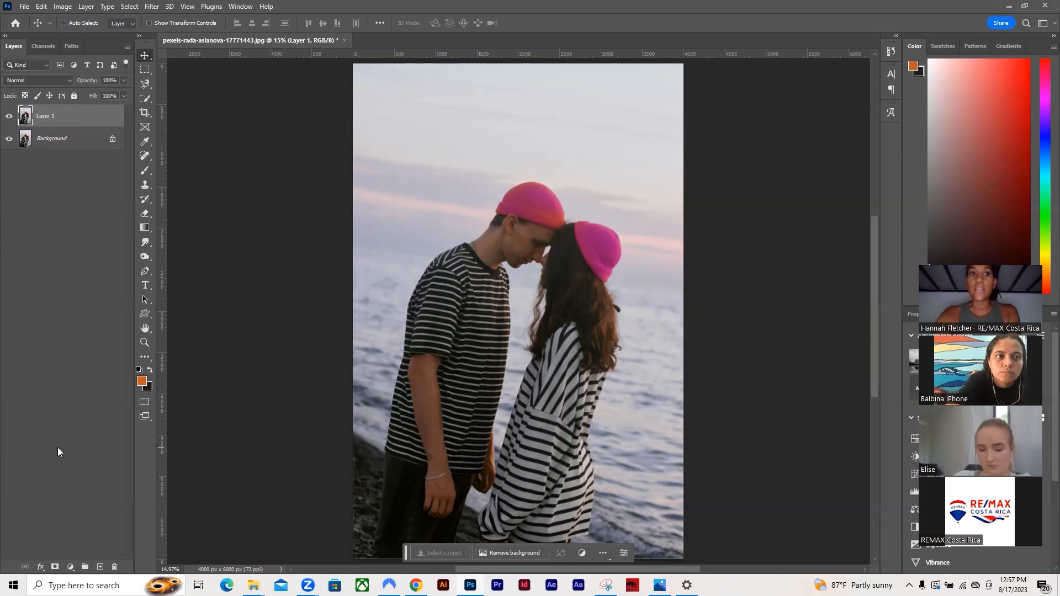
Step: Group Layer 1 and Background copy, expand the group, and check Layer 1's effect by hiding and showing it
left_click(80, 117, "shift")
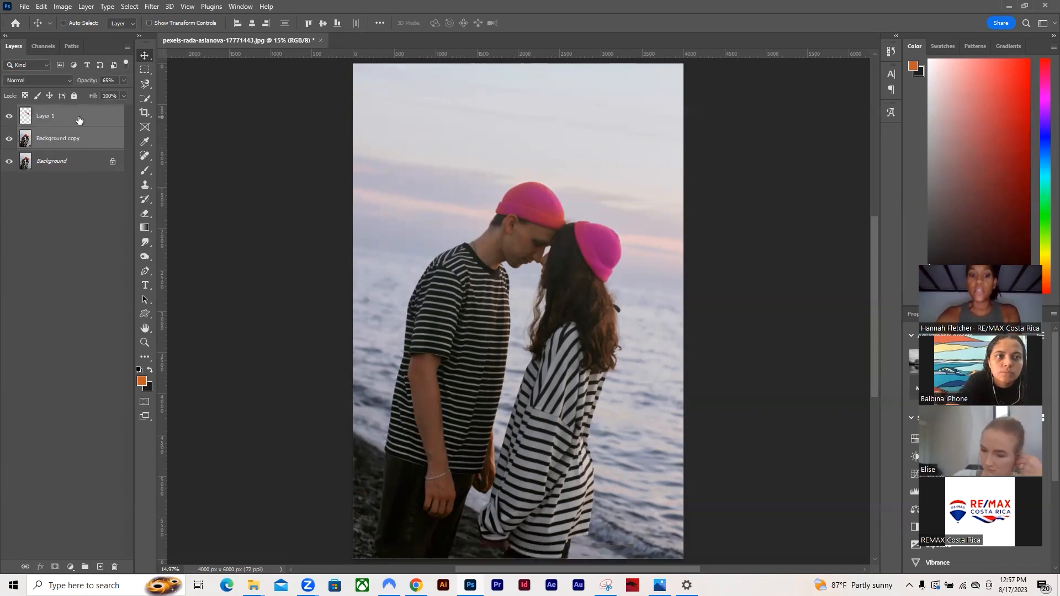
key("ctrl+g")
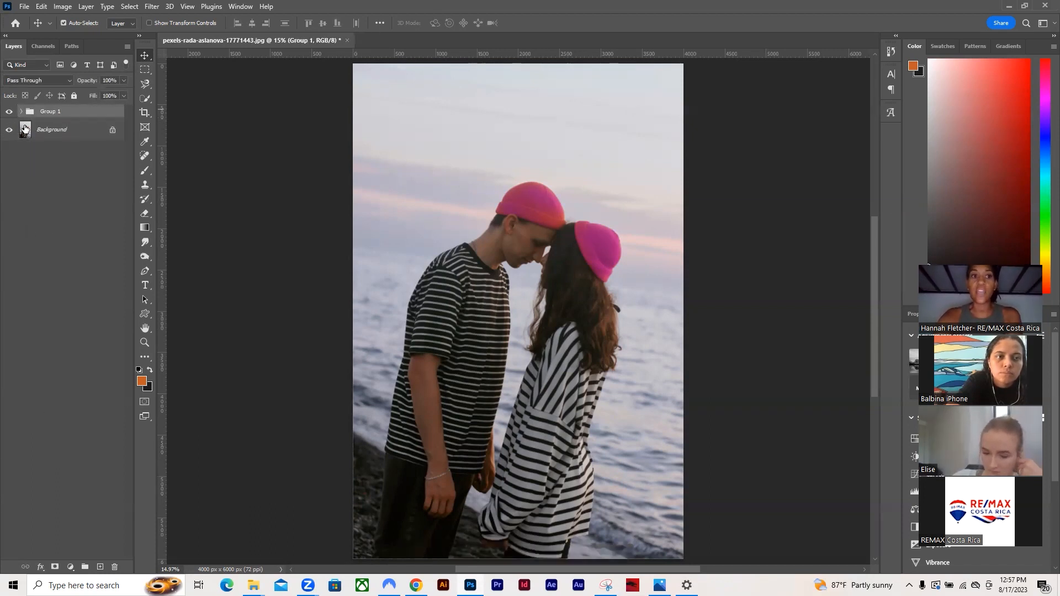
left_click(22, 113)
left_click(8, 131)
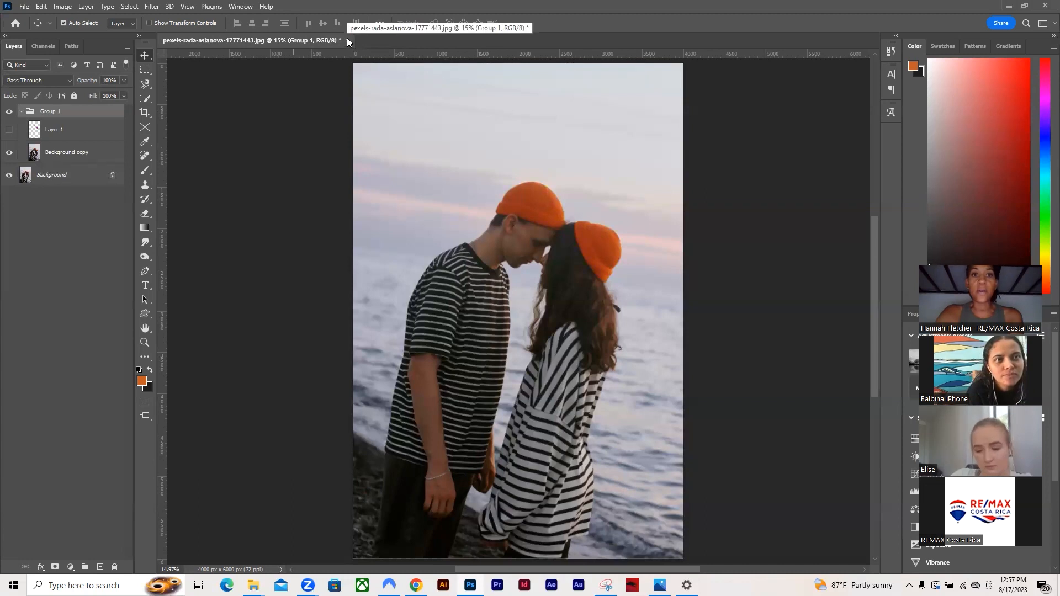
left_click(8, 130)
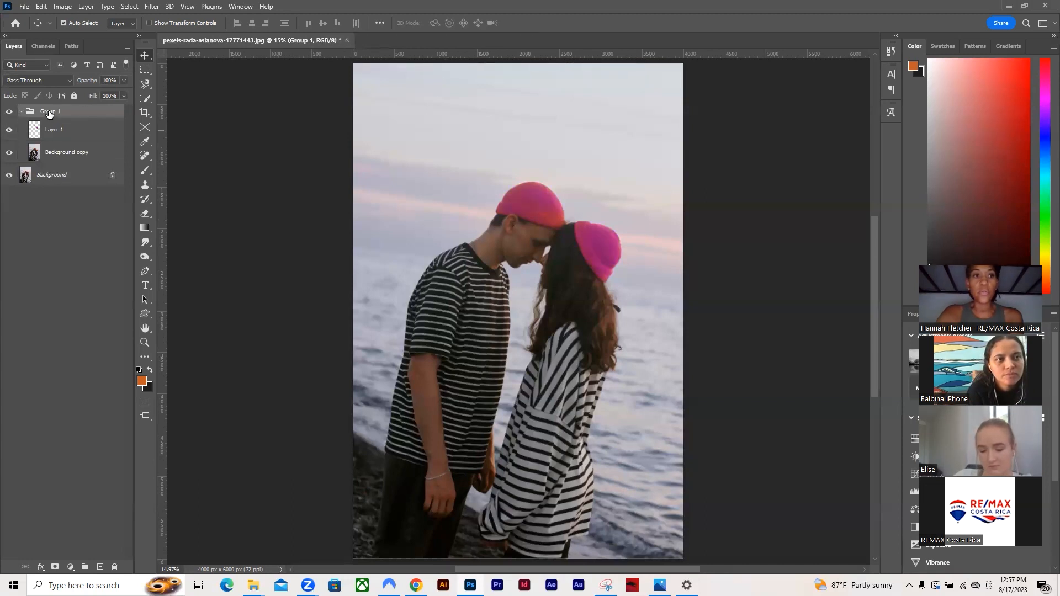
Step: Ungroup Group 1 so that Layer 1 and Background copy are separate layers again
double_click(85, 114)
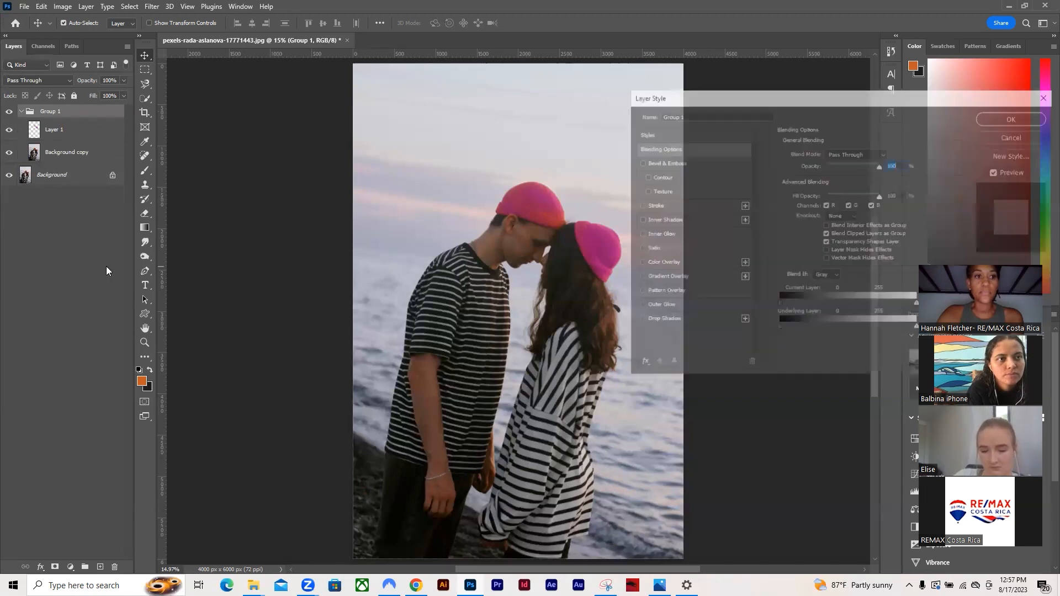
left_click(1020, 138)
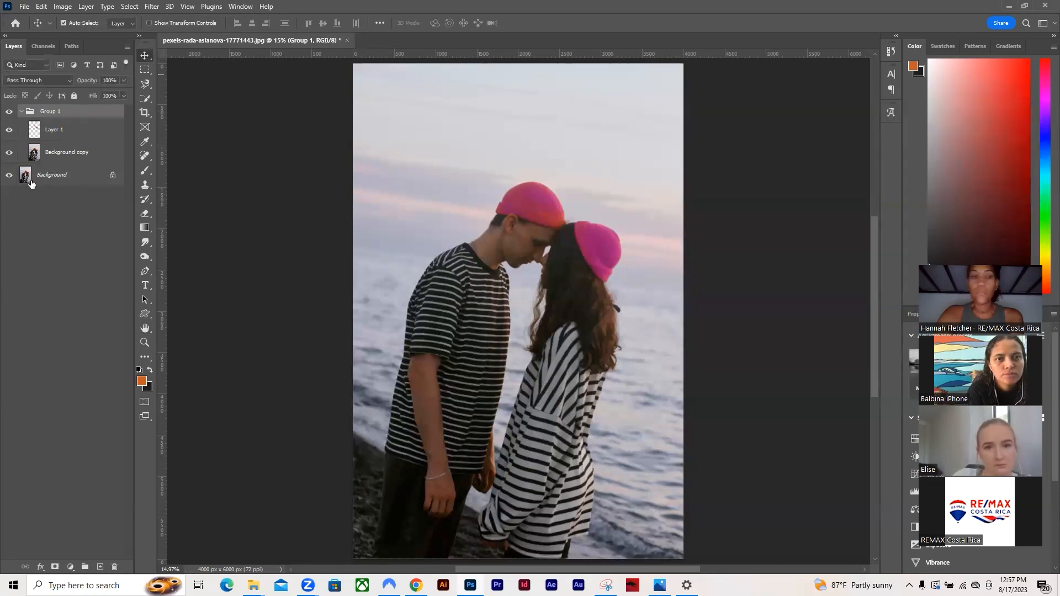
left_click(21, 112)
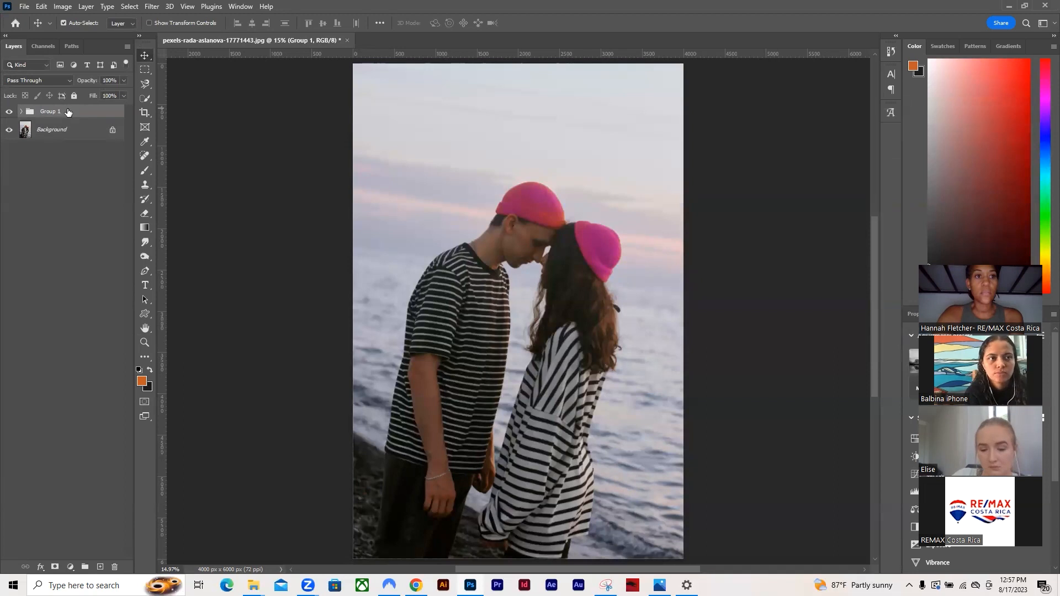
left_click(21, 111)
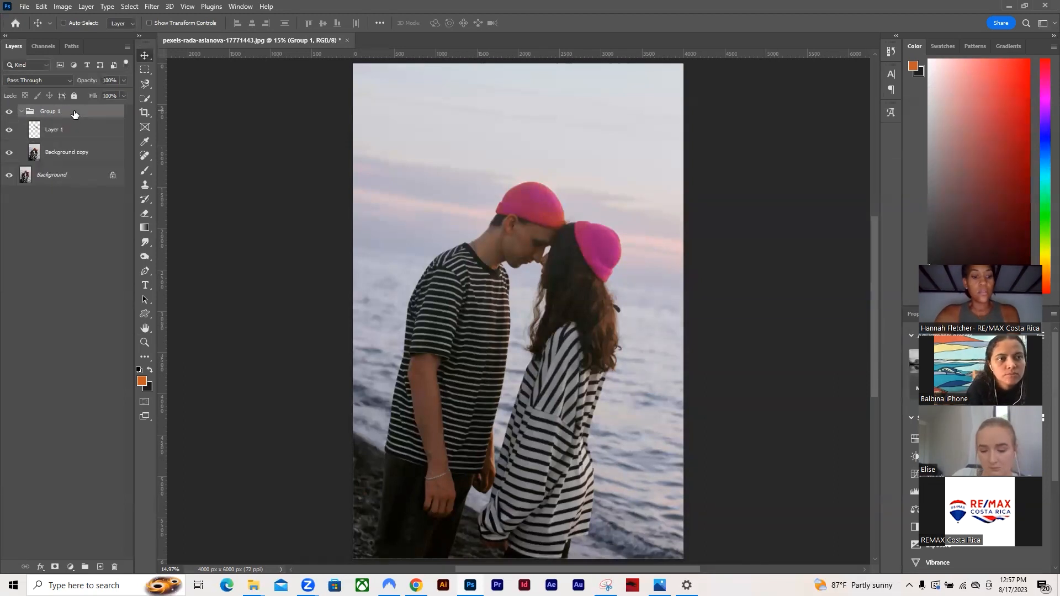
key("ctrl+shift+g")
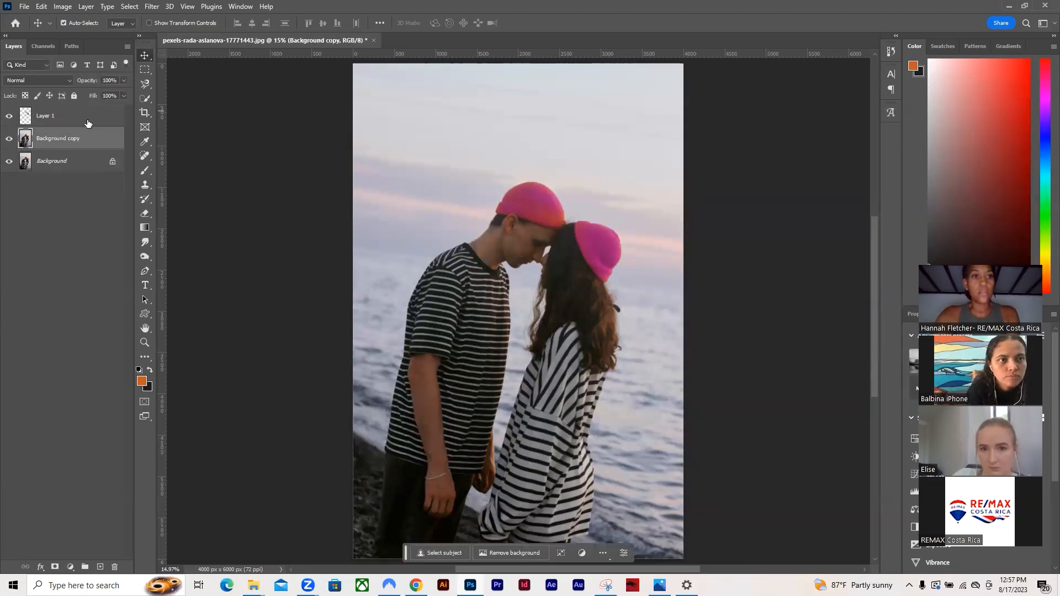
Step: Apply a Selective Color adjustment to Layer 1, setting the Reds to Cyan +26% and Yellow +59%
left_click(88, 122)
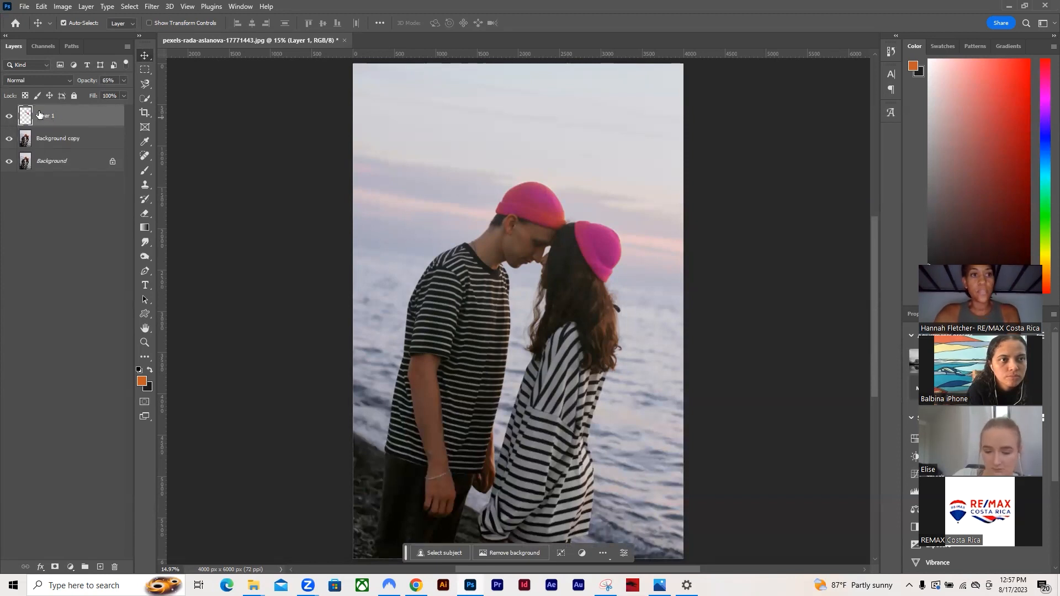
left_click(63, 6)
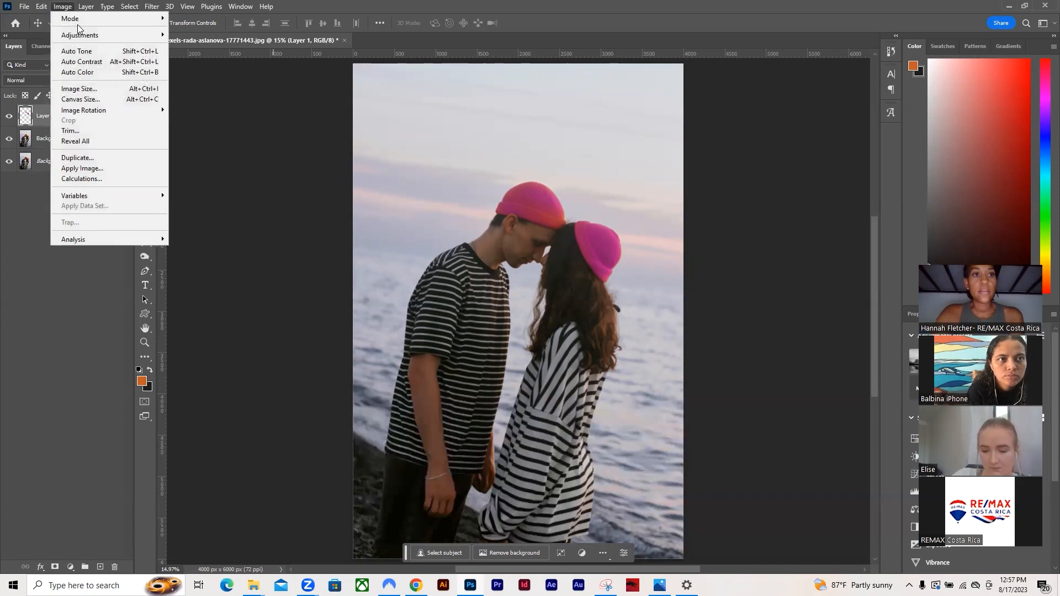
mouse_move(77, 37)
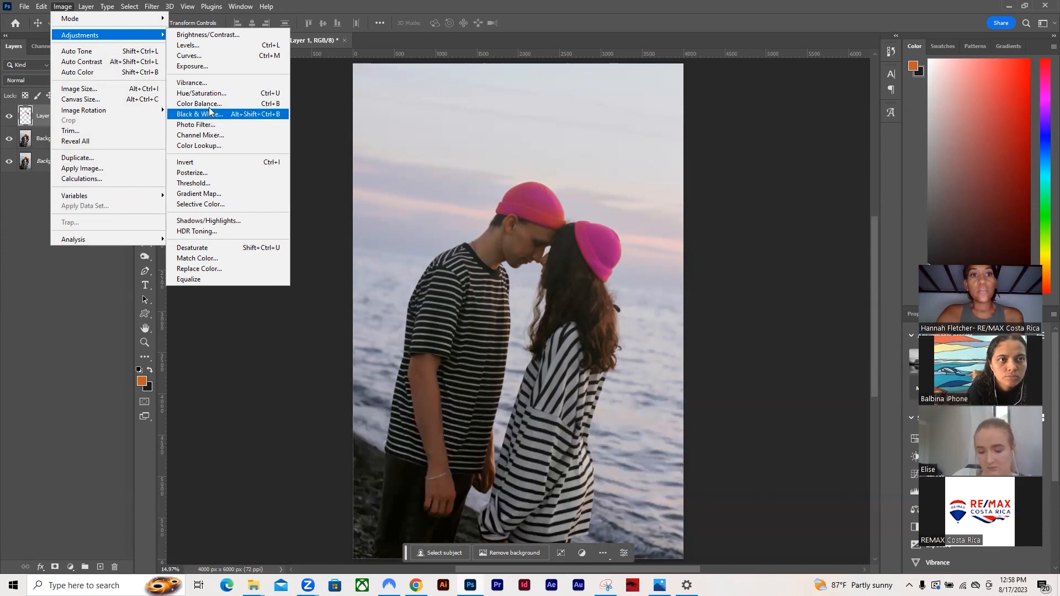
left_click(211, 206)
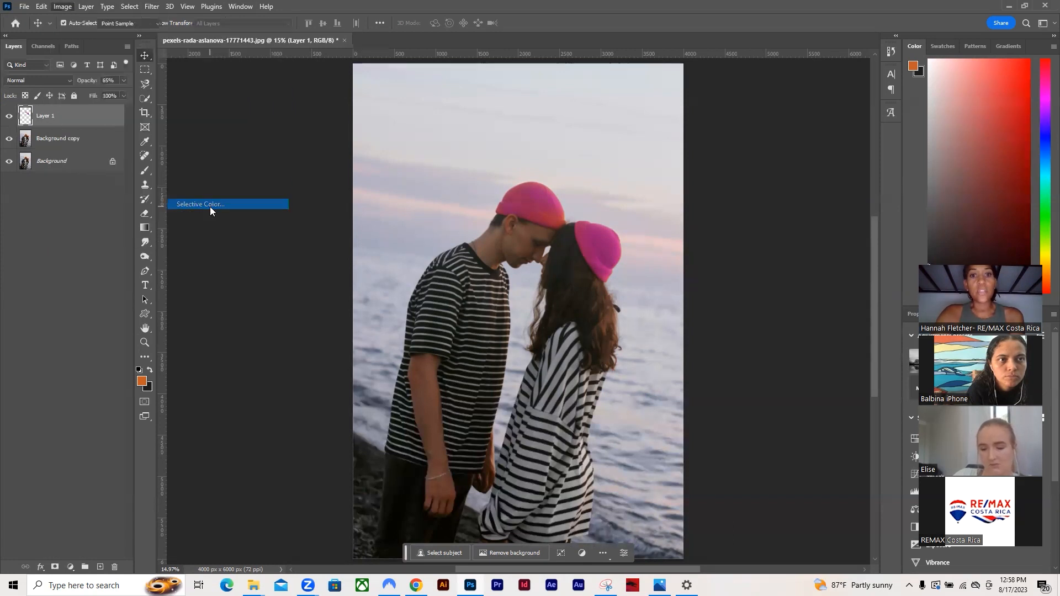
mouse_move(844, 138)
left_mouse_down()
mouse_move(773, 143)
mouse_move(868, 138)
mouse_move(771, 150)
mouse_move(858, 148)
left_mouse_up()
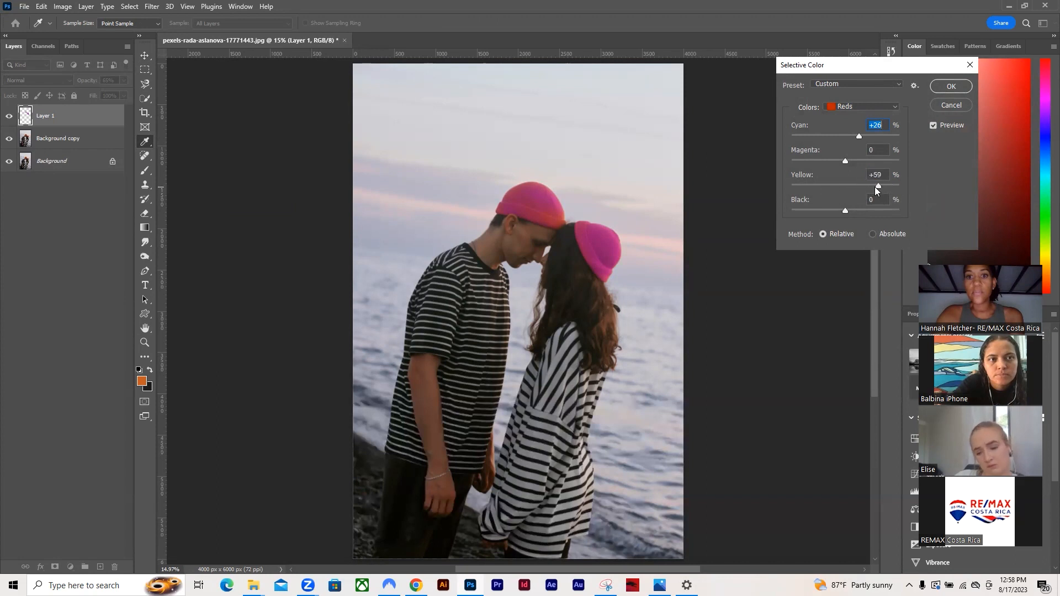
left_click(950, 86)
Step: Try a Selective Color adjustment on the Background copy layer, setting Cyan, Magenta, Yellow and Black of the Reds to +100%
left_click(88, 139)
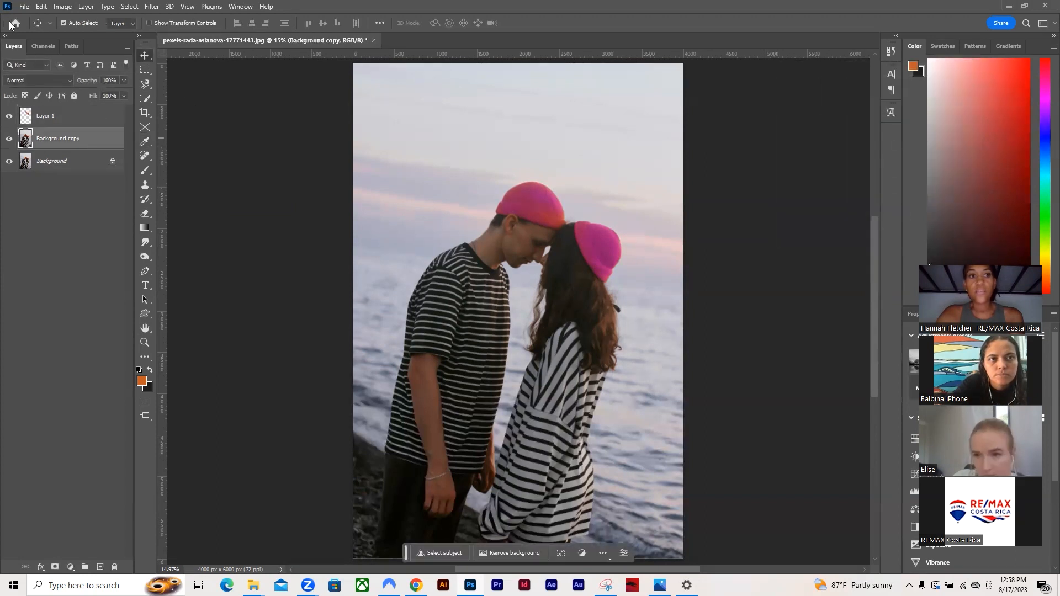
left_click(63, 6)
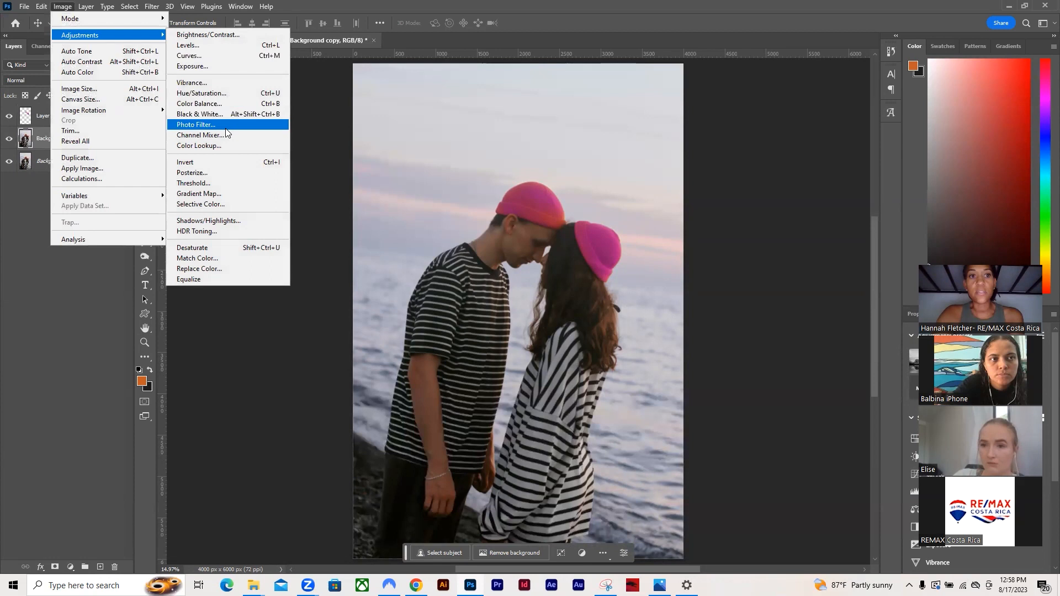
left_click(210, 205)
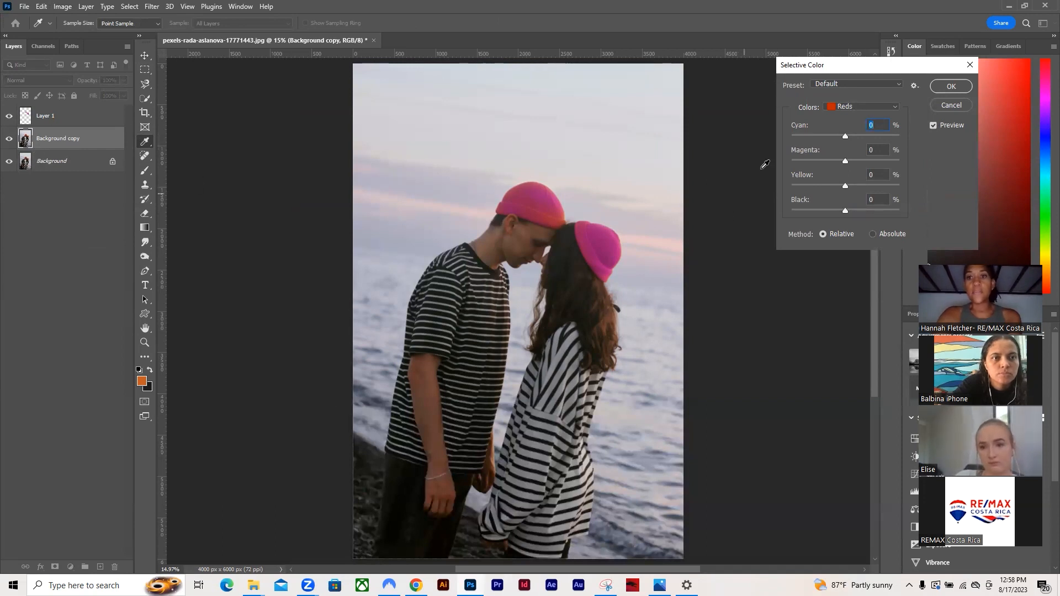
left_click(871, 105)
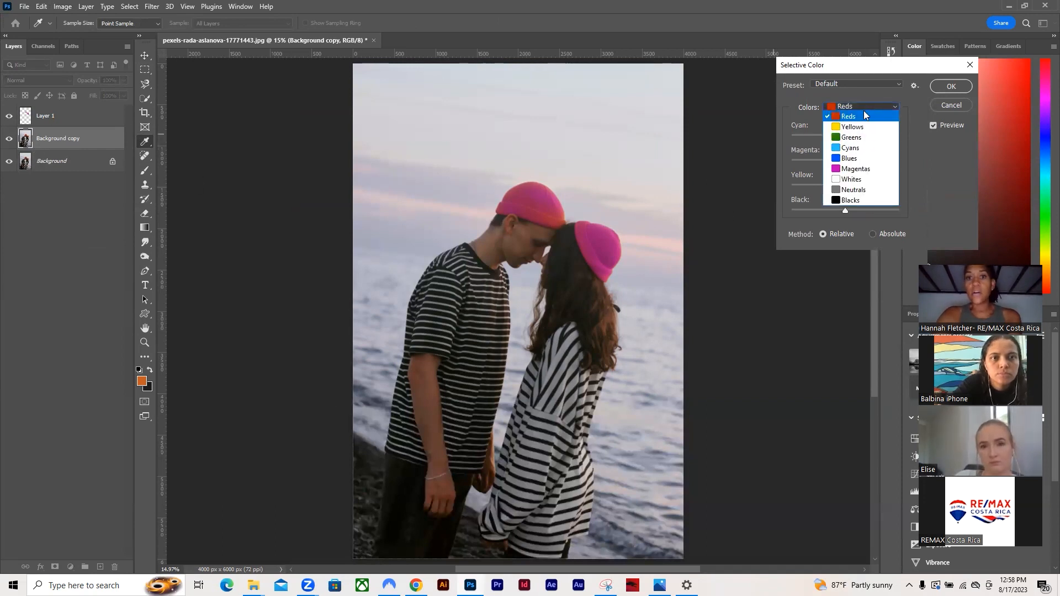
key("Down")
key("Down")
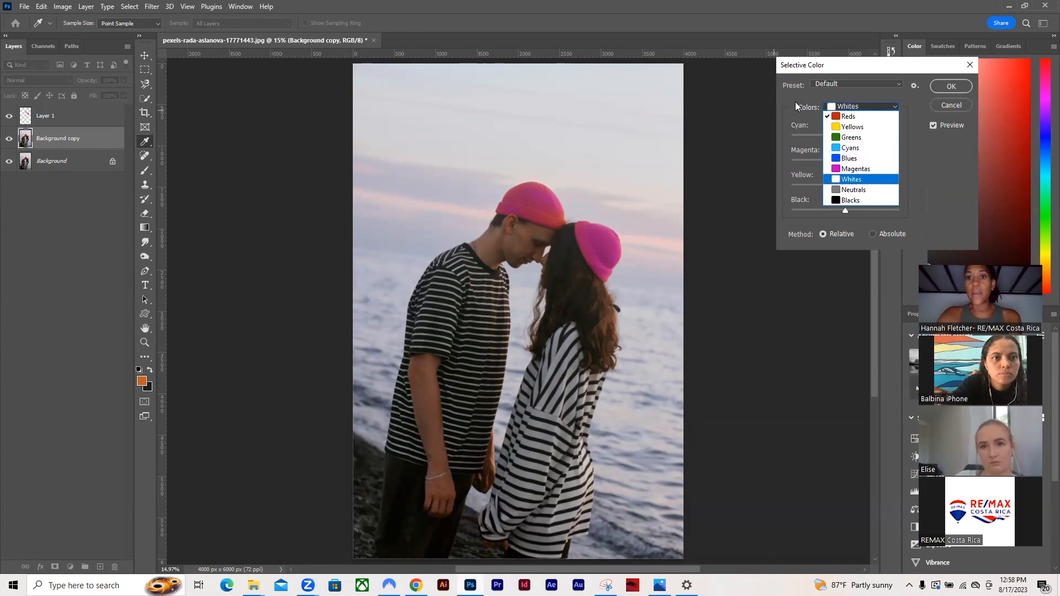
left_click(796, 102)
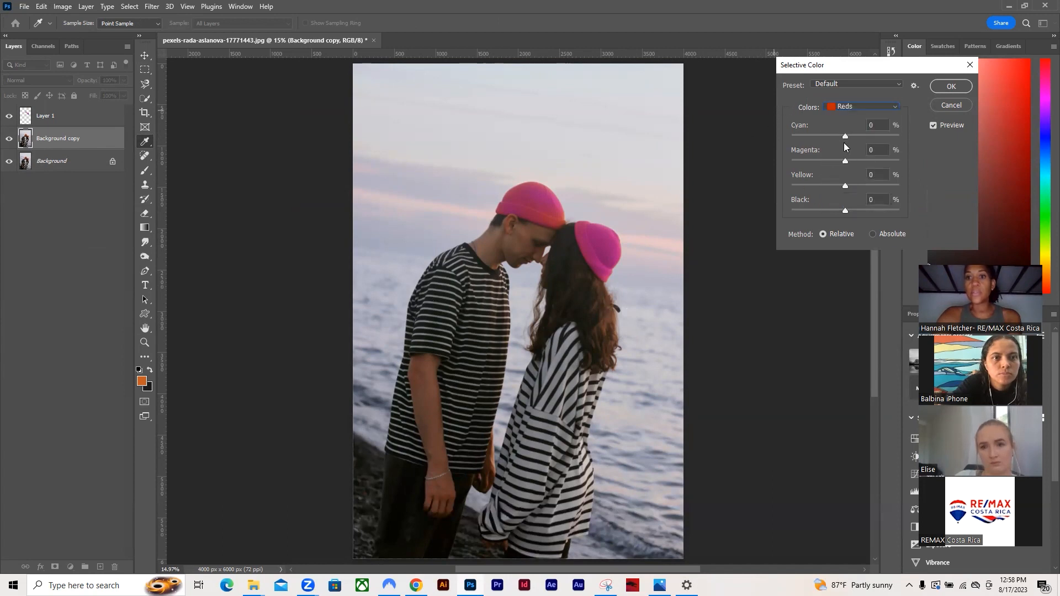
left_click_drag(843, 135, 905, 186)
left_click_drag(845, 210, 899, 234)
Step: Set Cyan, Magenta, Yellow and Black of the Cyans to +100% in the Selective Color adjustment
left_click(878, 106)
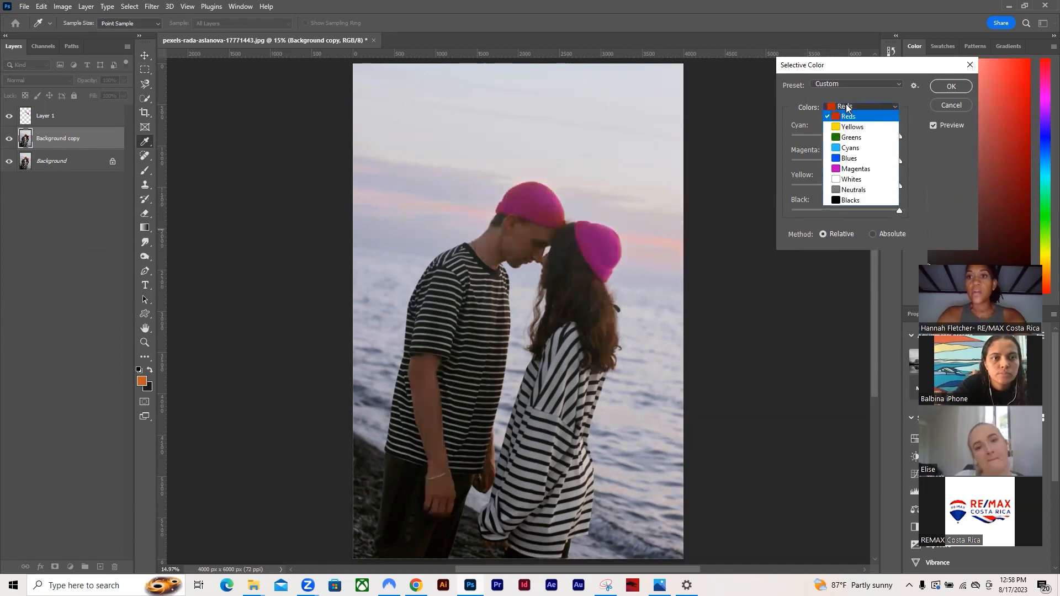
left_click(847, 148)
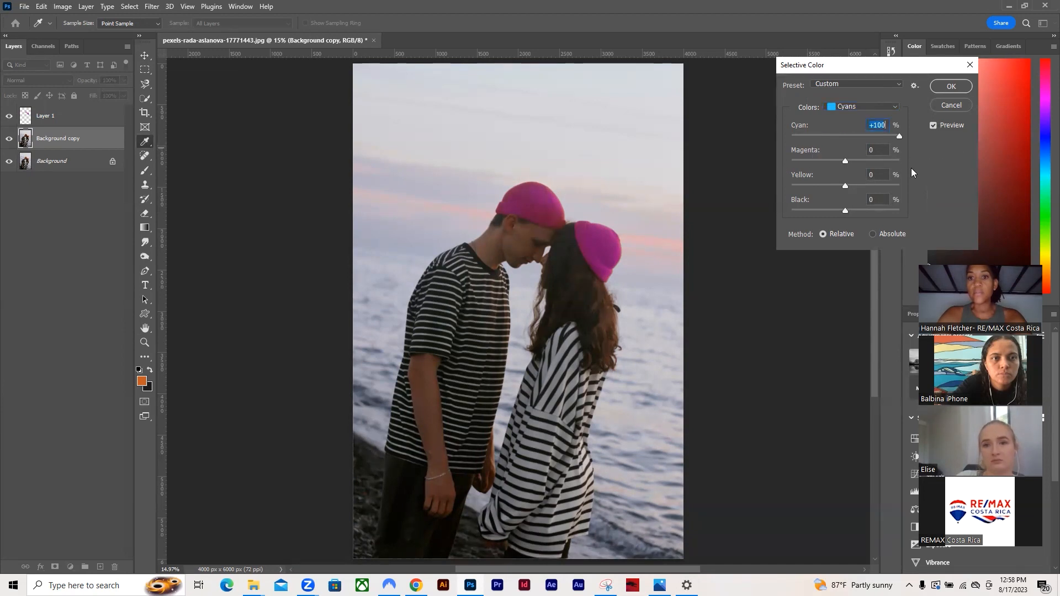
left_click_drag(845, 161, 761, 190)
left_click_drag(881, 198, 910, 193)
left_click_drag(848, 186, 773, 212)
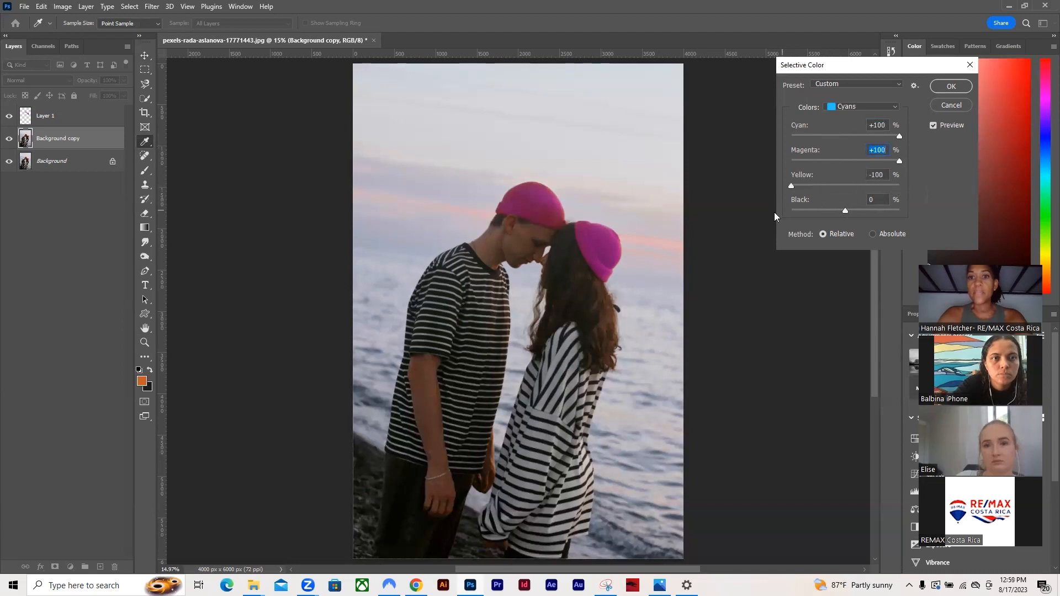
mouse_move(921, 201)
left_mouse_down()
mouse_move(784, 213)
mouse_move(911, 203)
left_mouse_up()
left_click_drag(842, 210, 898, 211)
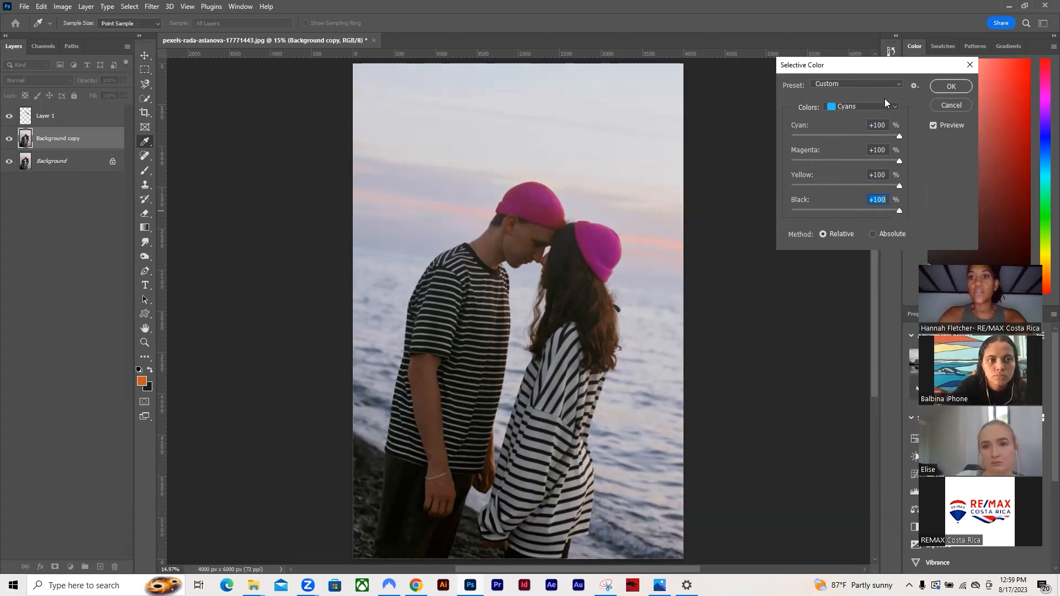
Step: Set Cyan, Magenta, Yellow and Black of the Whites to -100% in the Selective Color adjustment
left_click(883, 105)
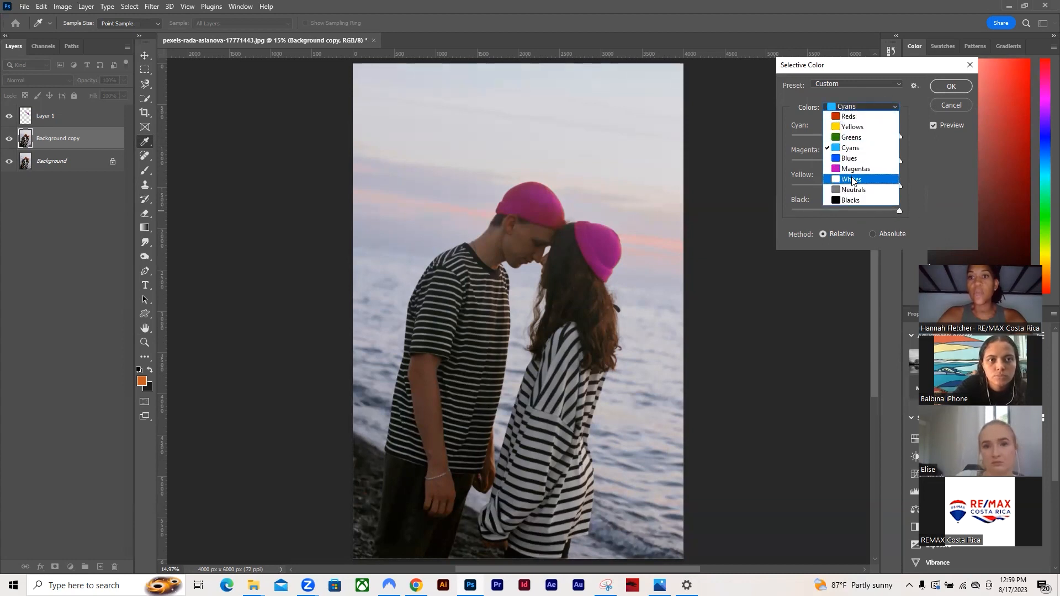
left_click(852, 181)
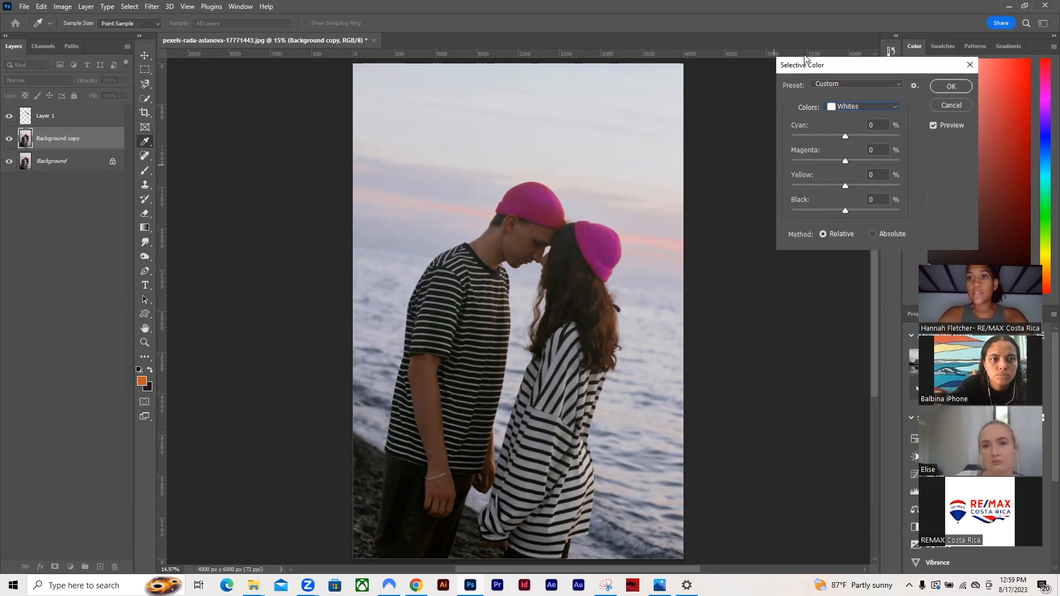
left_click_drag(843, 140, 789, 161)
left_click_drag(843, 186, 756, 203)
left_click_drag(822, 211, 784, 214)
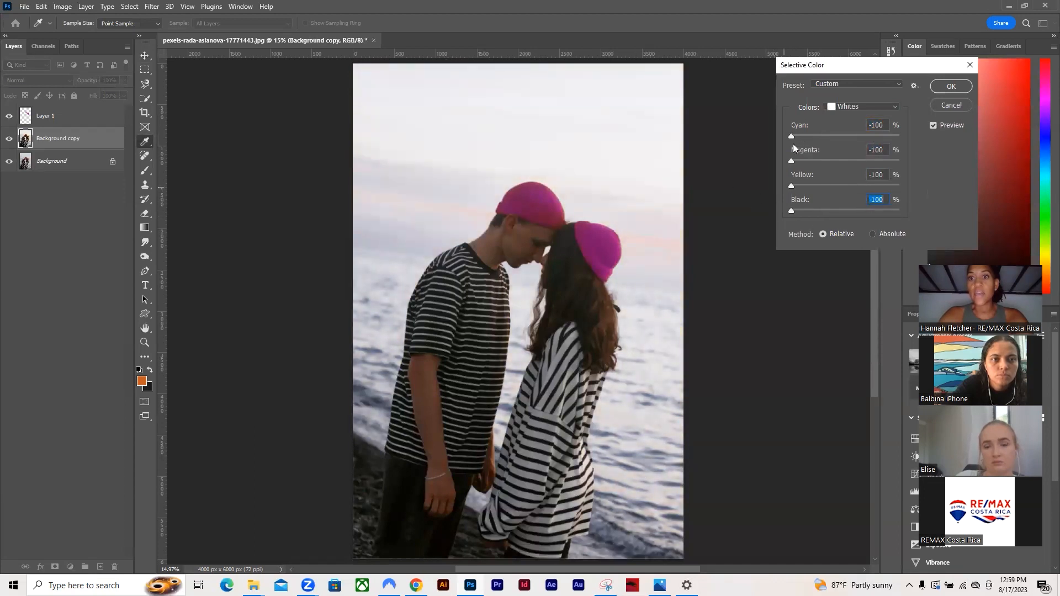
Step: Try the Whites at Cyan +78%, Magenta +100%, Yellow +100% and Black -100%, and cancel the Selective Color adjustment
left_click_drag(794, 159, 937, 145)
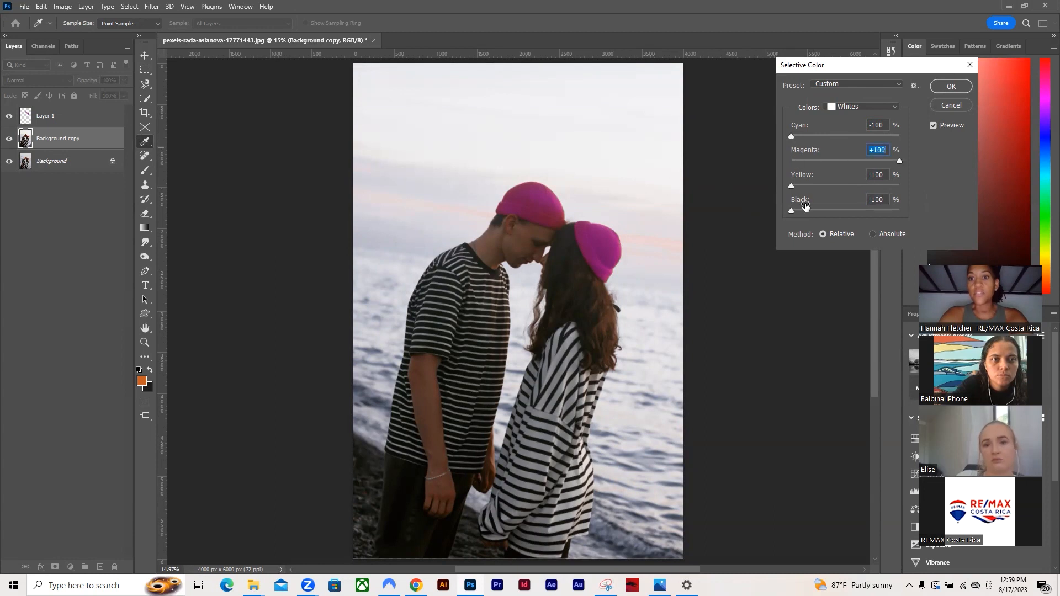
left_click_drag(793, 185, 917, 178)
left_click_drag(793, 135, 921, 132)
left_click_drag(792, 210, 784, 232)
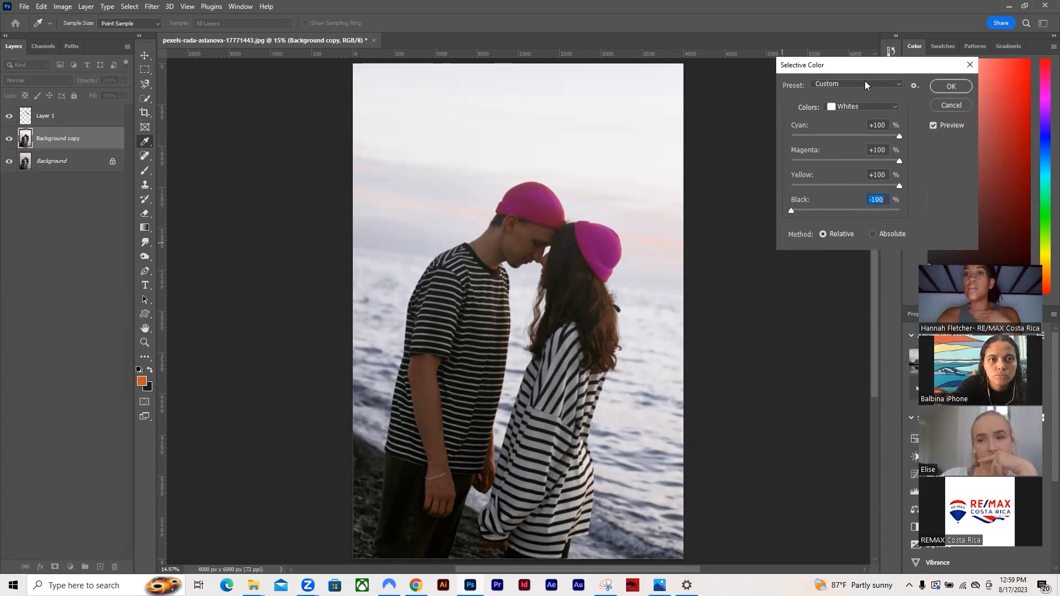
left_click(886, 136)
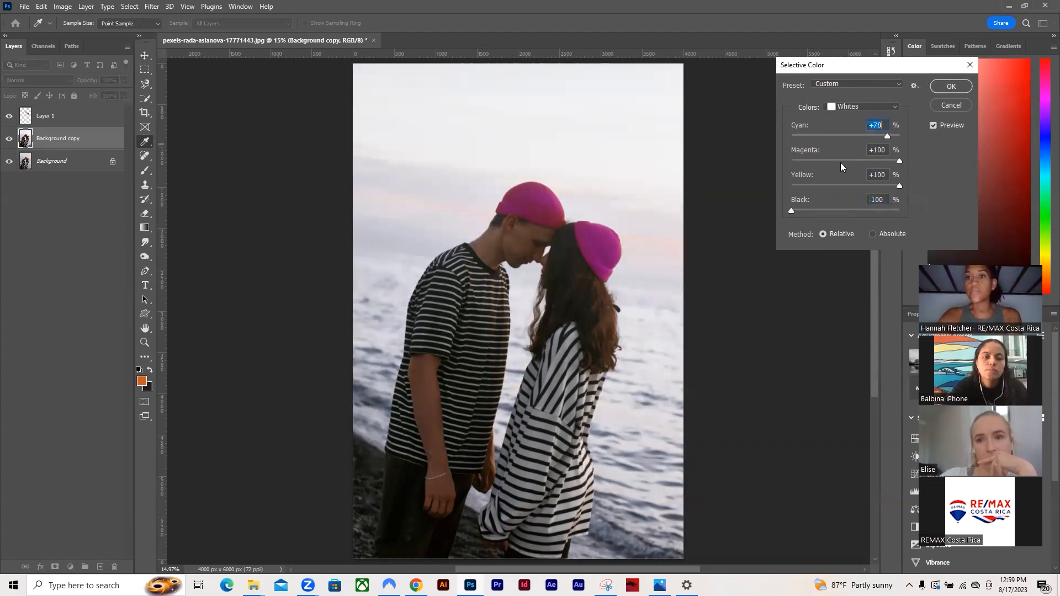
left_click(947, 104)
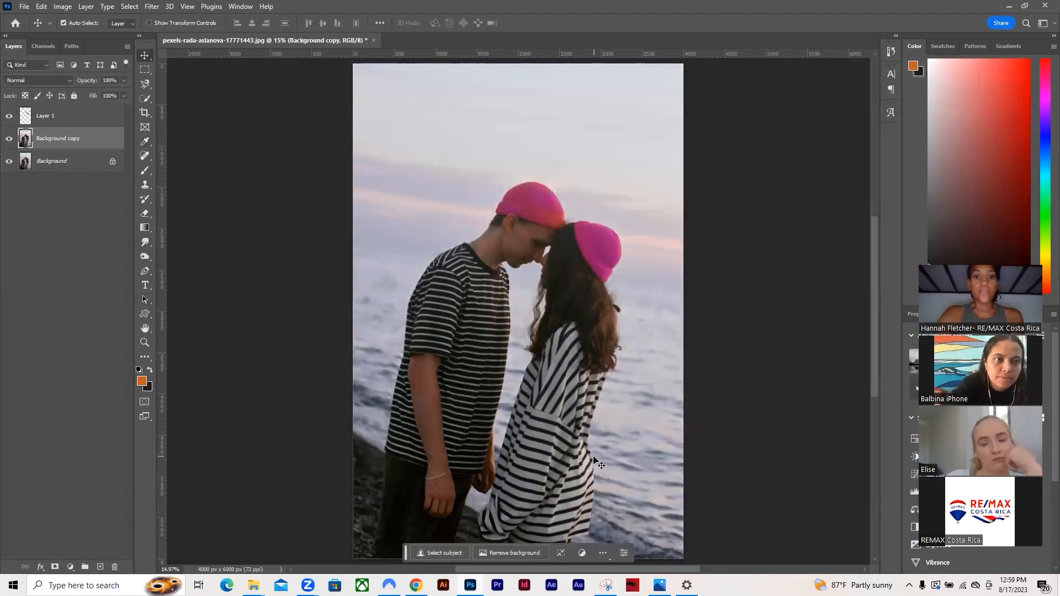
Step: Close the couple photo without saving its changes
left_click(374, 39)
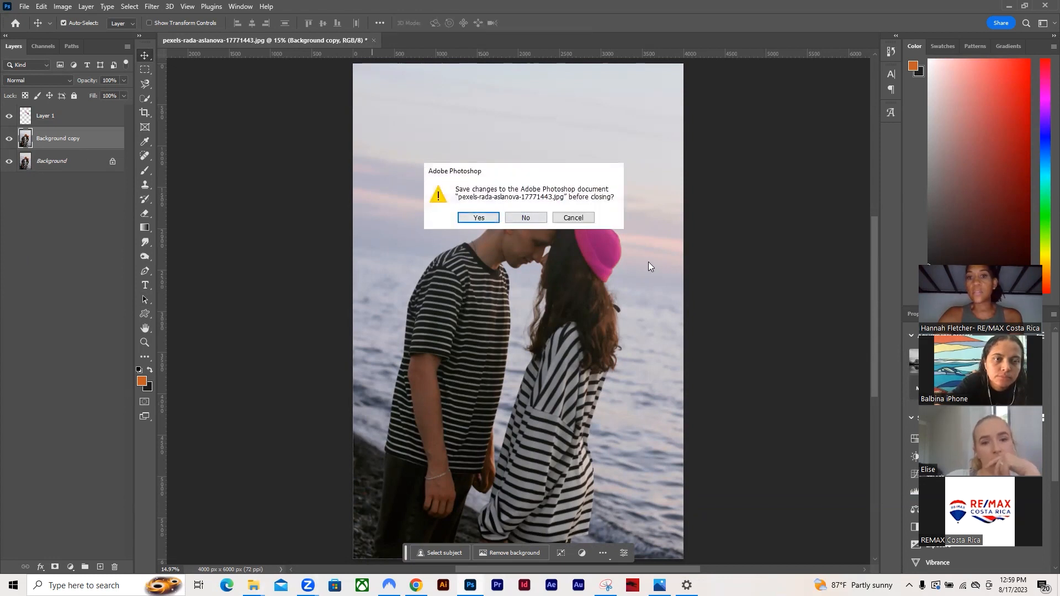
left_click(530, 219)
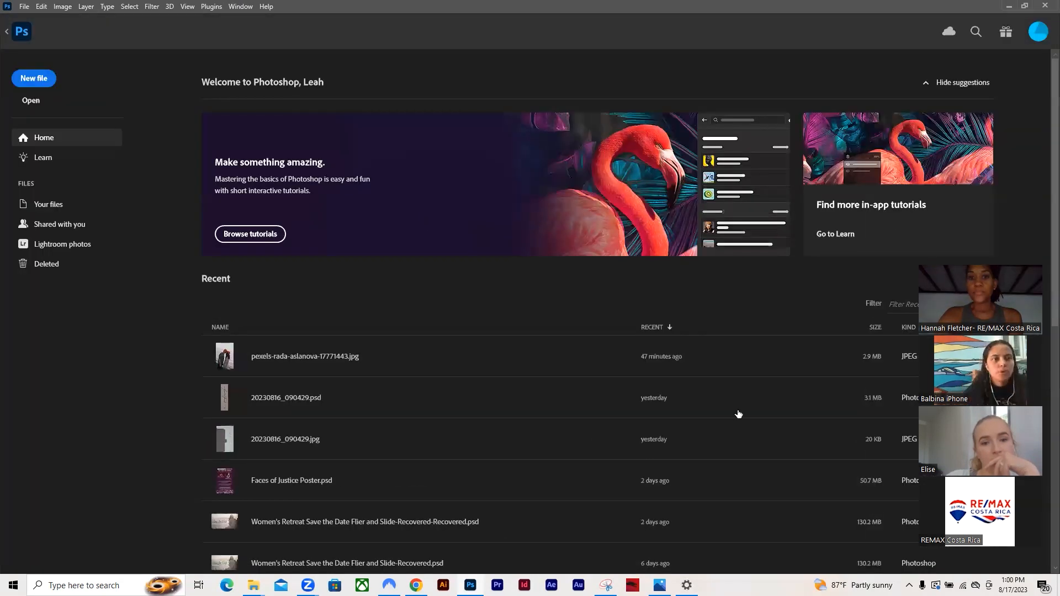